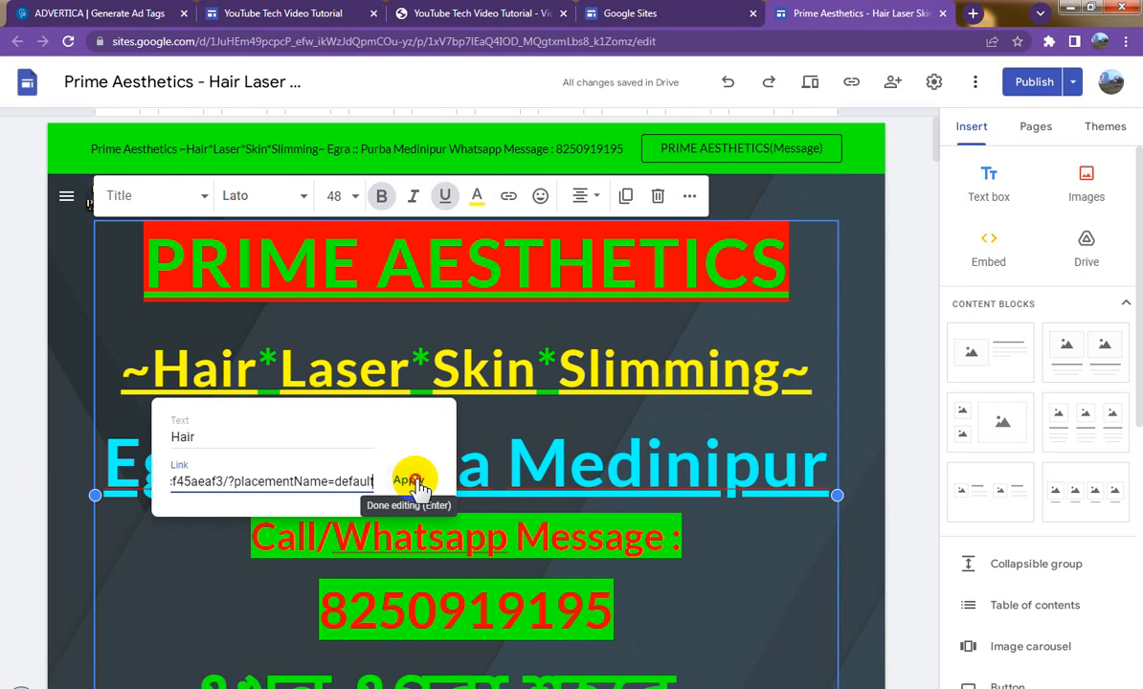
# - Link the words Hair, Laser, Skin and Slimming in the header's second line to the copied ad URL
pyautogui.click(412, 482)
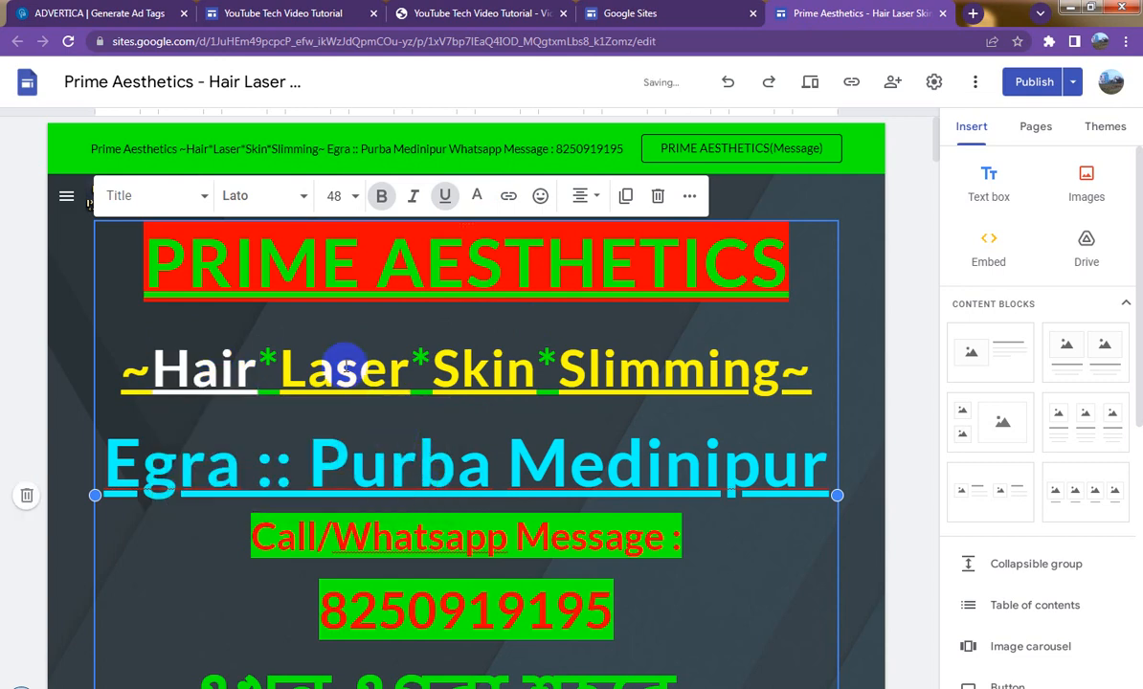
pyautogui.moveTo(276, 360); pyautogui.dragTo(397, 375)
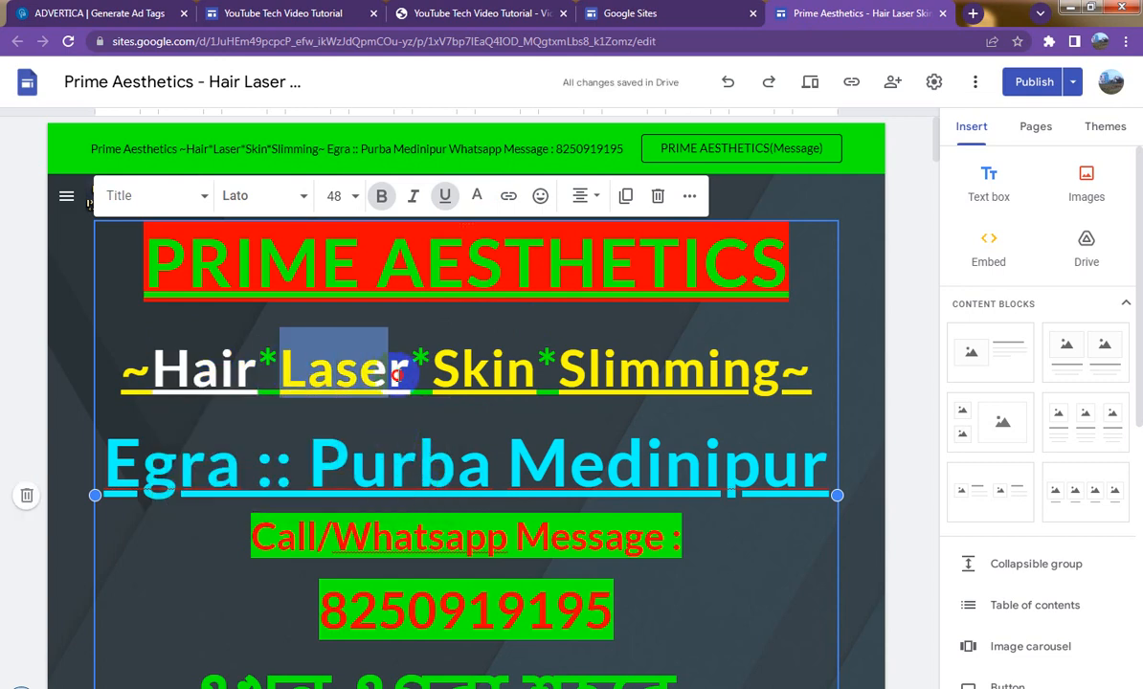
pyautogui.scroll(-1, 671, 492)
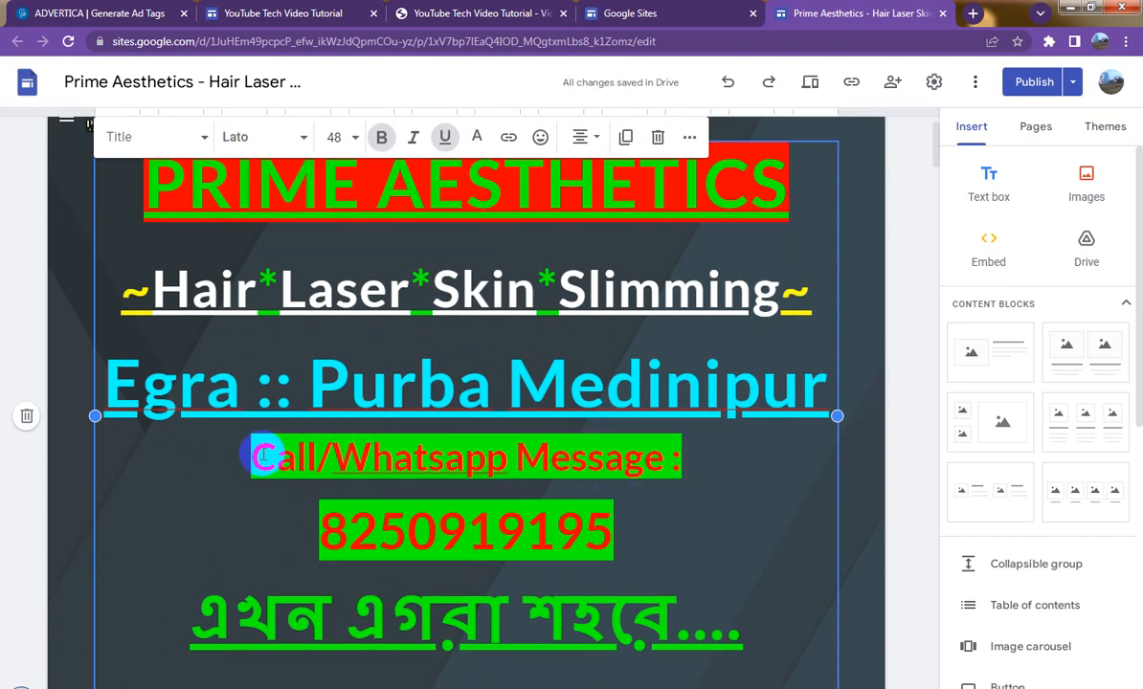
# - Link the "Call/Whatsapp Message" text in the header to the copied ad URL
pyautogui.moveTo(254, 457); pyautogui.dragTo(654, 461)
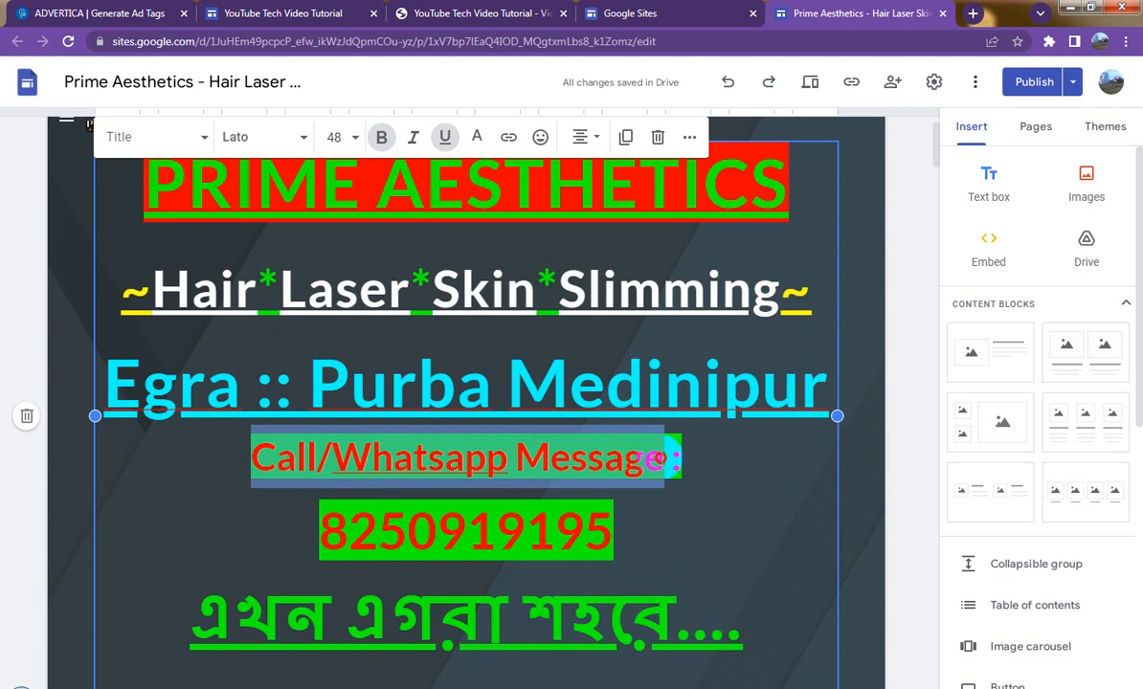
pyautogui.click(509, 140)
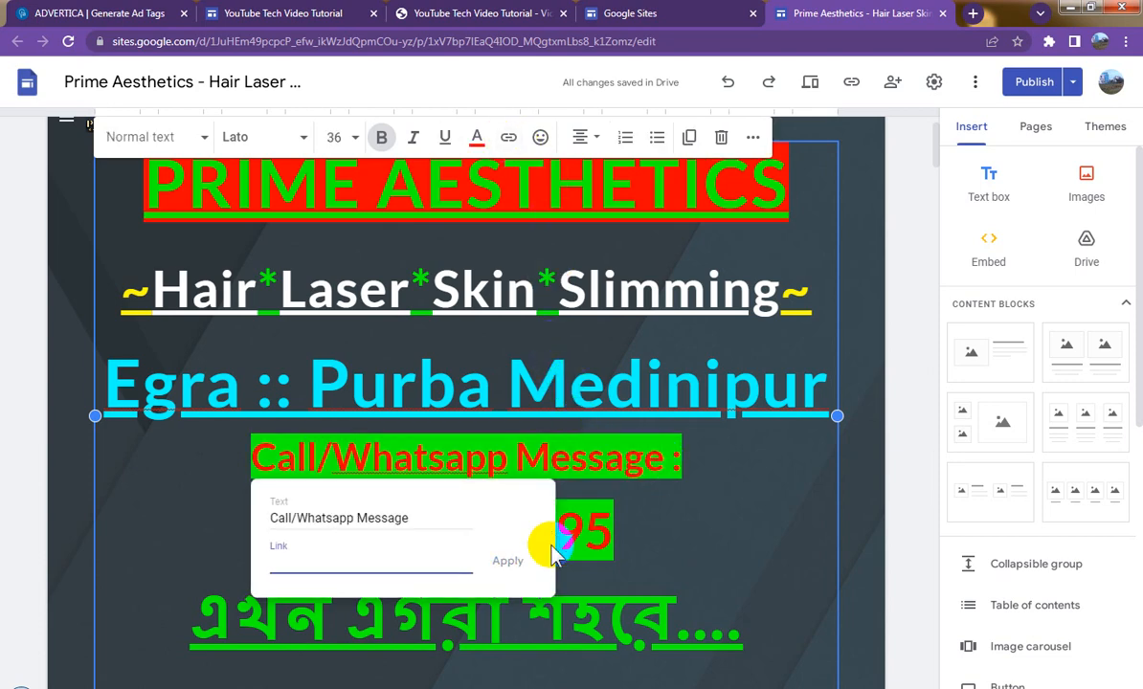
pyautogui.hotkey('ctrl', 'v')
pyautogui.click(525, 563)
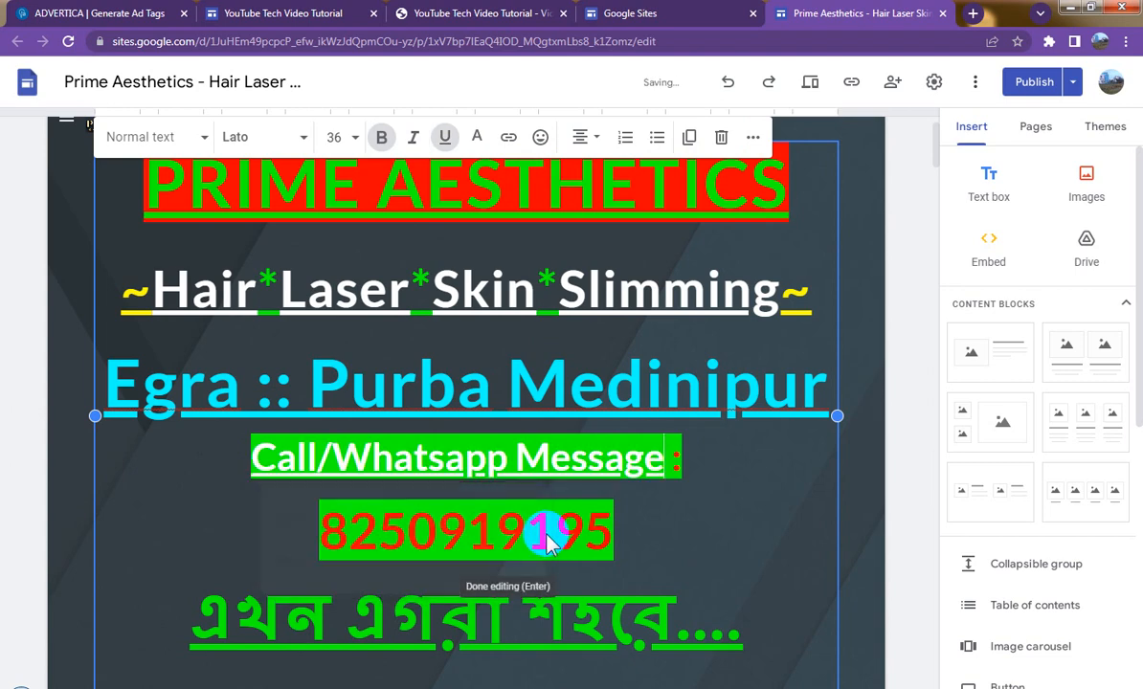
# - Set the text colour of the linked "Call/Whatsapp Message" words to red
pyautogui.click(279, 452)
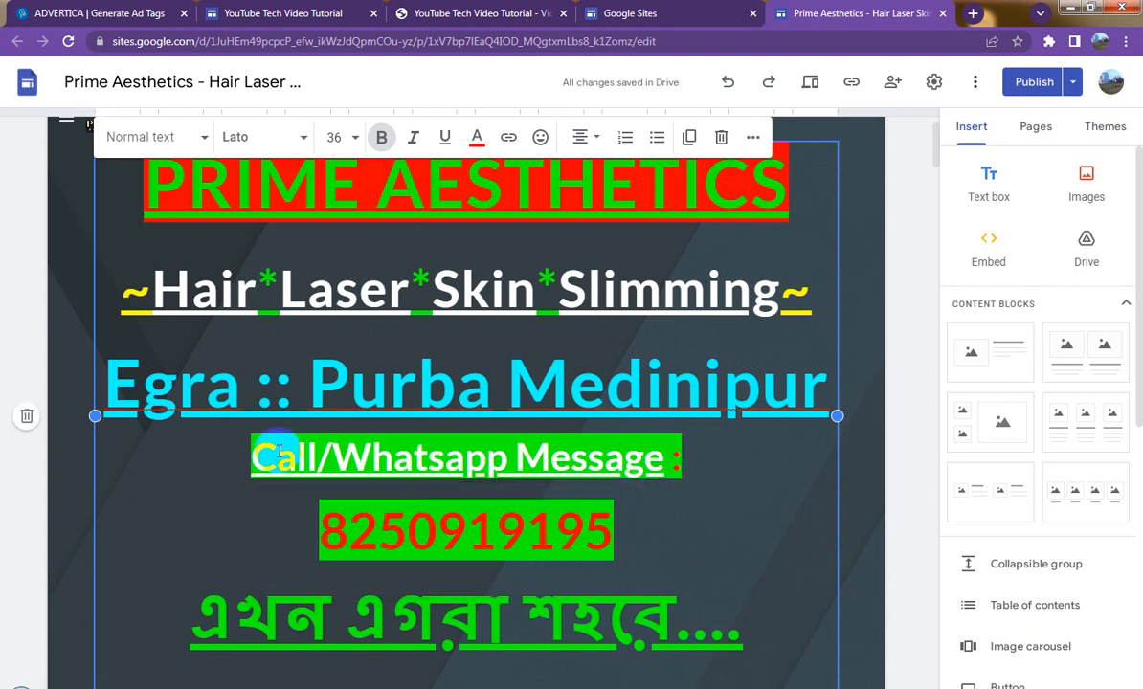
pyautogui.moveTo(257, 458); pyautogui.dragTo(634, 458)
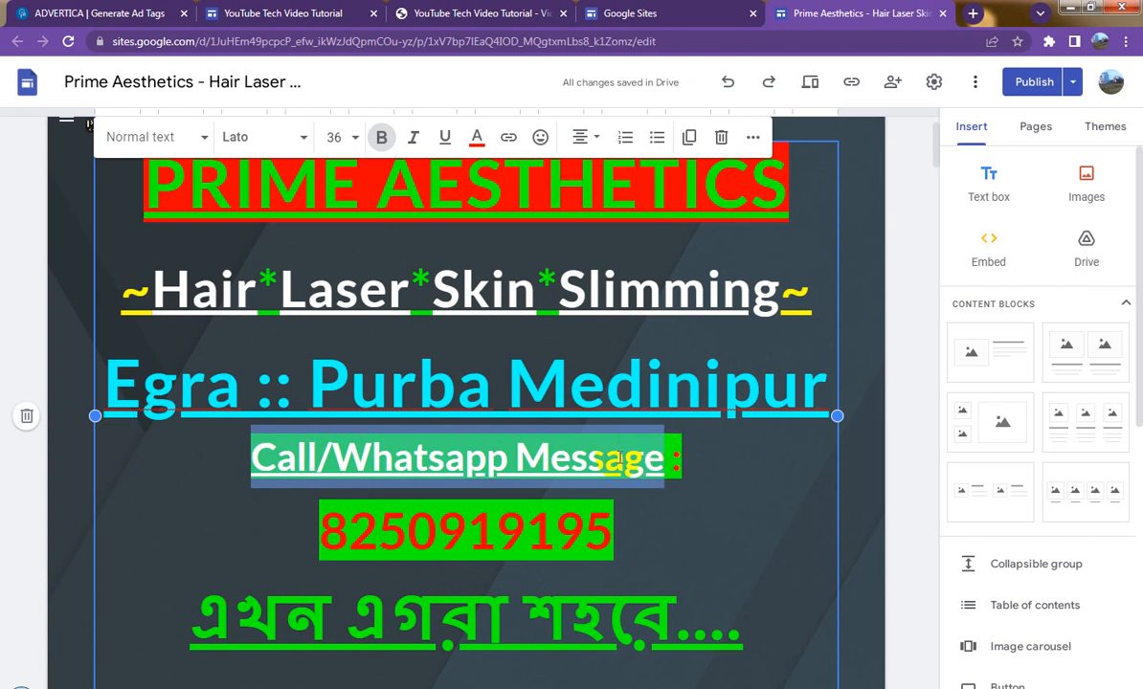
pyautogui.click(479, 139)
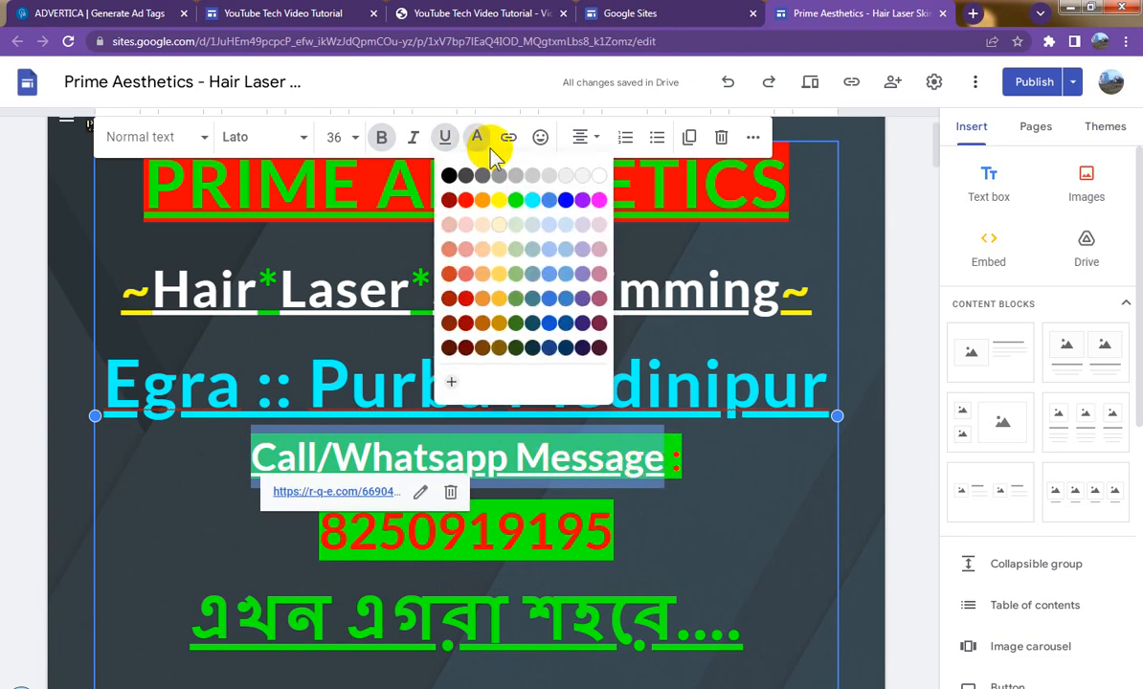
pyautogui.click(467, 203)
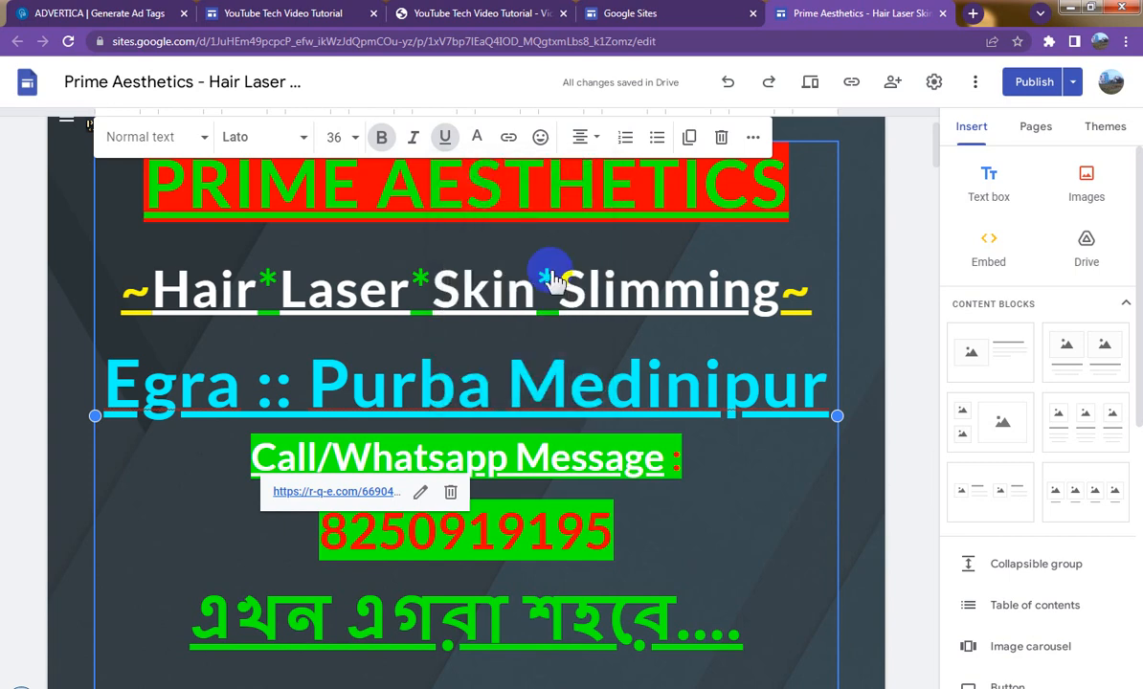
pyautogui.click(905, 431)
pyautogui.click(620, 462)
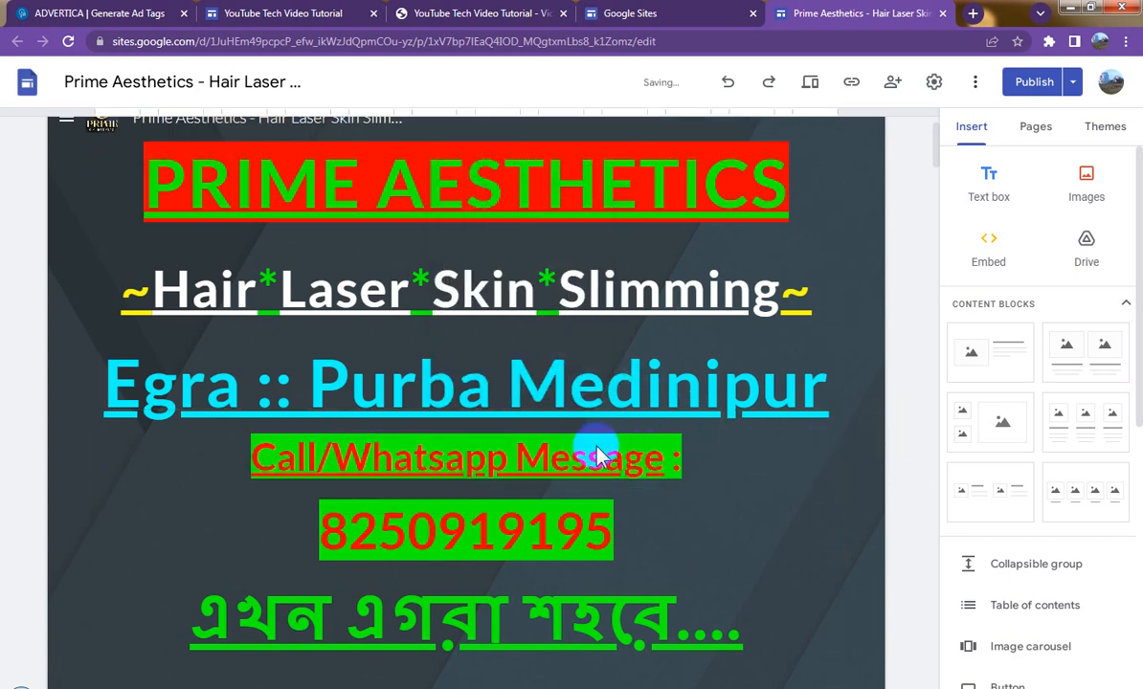
# - Link the Bengali line "এখন এগরা শহরে...." beneath the phone number to the copied r-q-e.com ad URL
pyautogui.scroll(-2, 620, 450)
pyautogui.moveTo(191, 462); pyautogui.dragTo(742, 463)
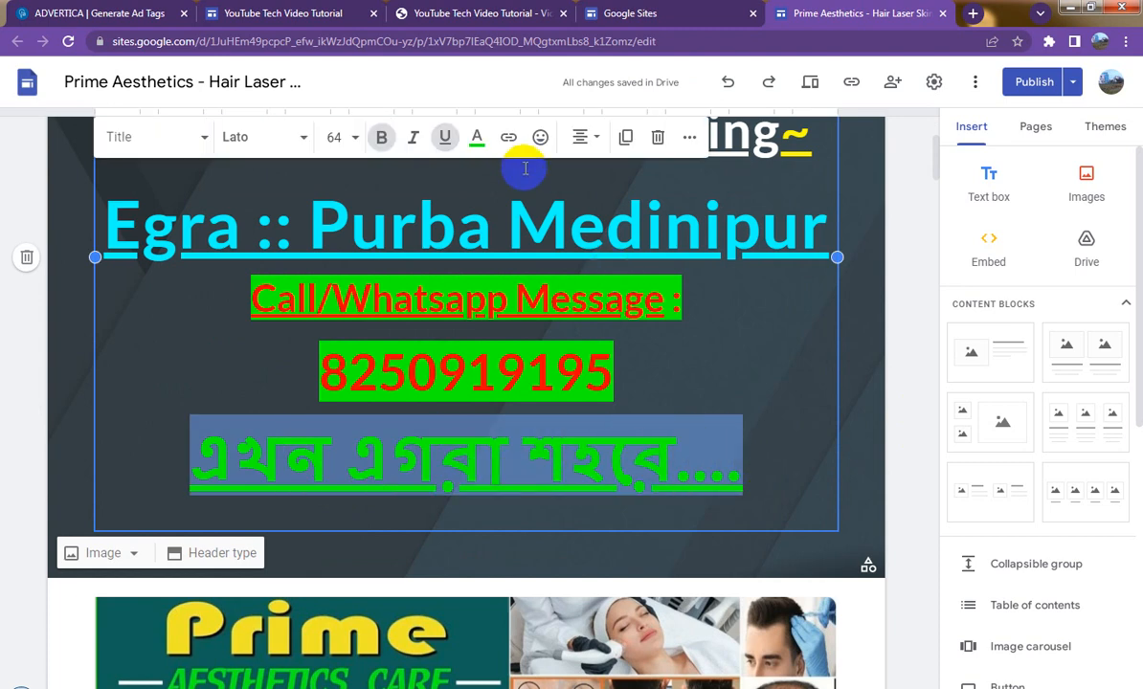
pyautogui.click(510, 140)
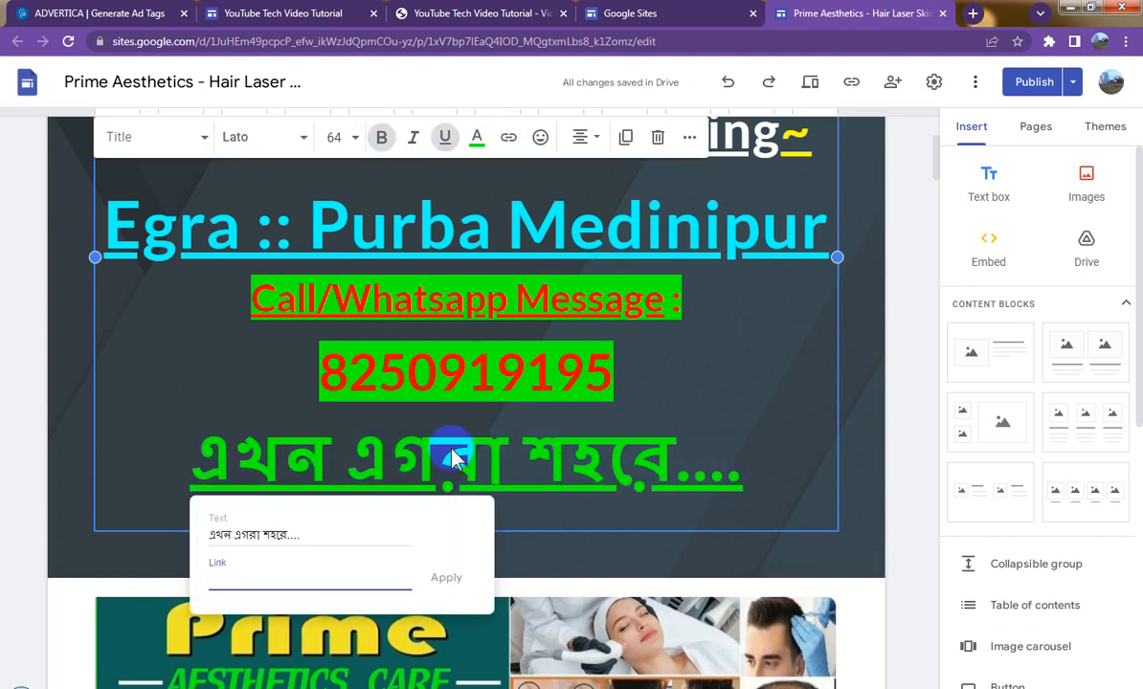
pyautogui.hotkey('ctrl', 'v')
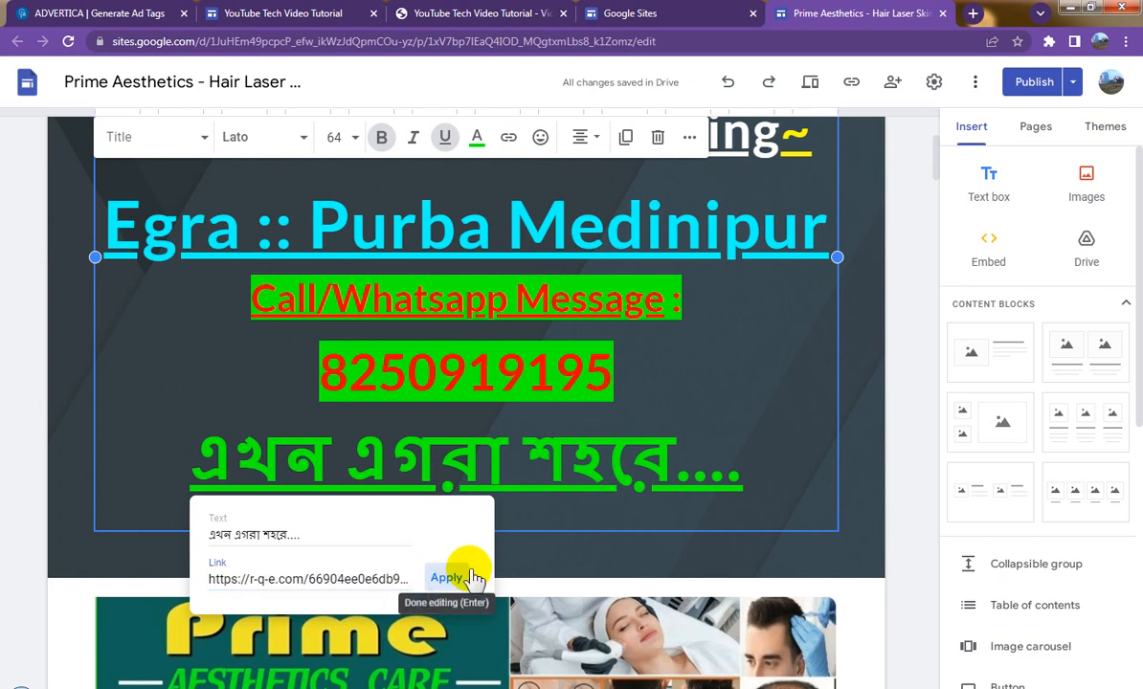
pyautogui.click(455, 582)
pyautogui.click(909, 341)
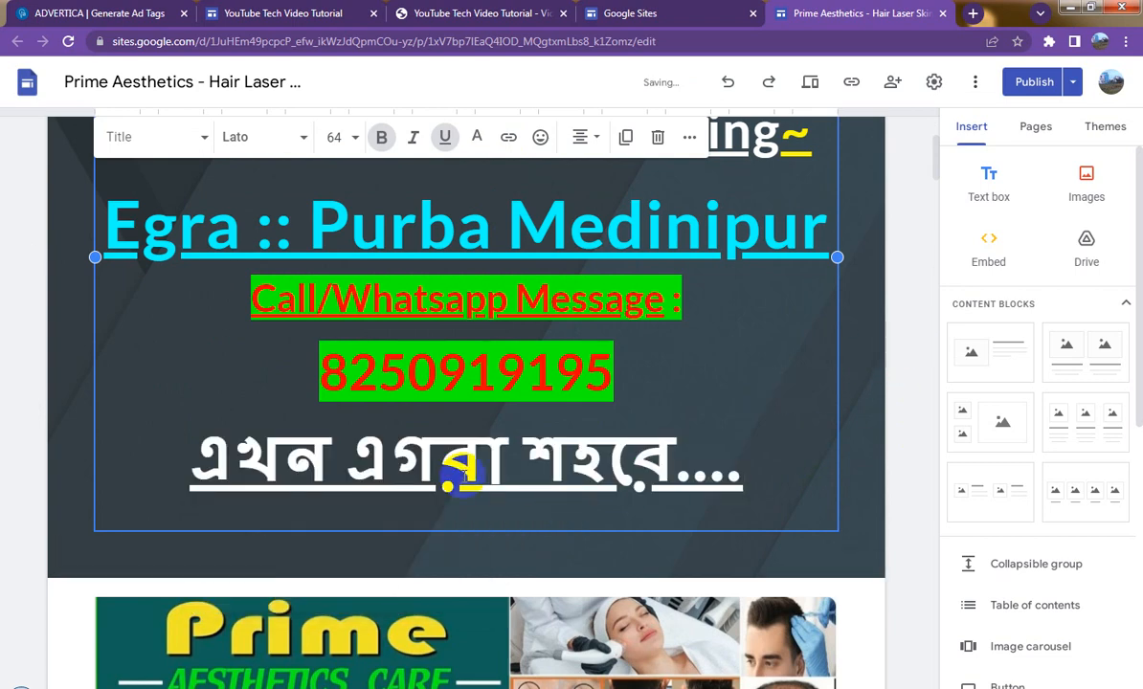
# - Link the Prime Aesthetics Care banner image below the header to the copied r-q-e.com ad URL
pyautogui.scroll(-3, 468, 489)
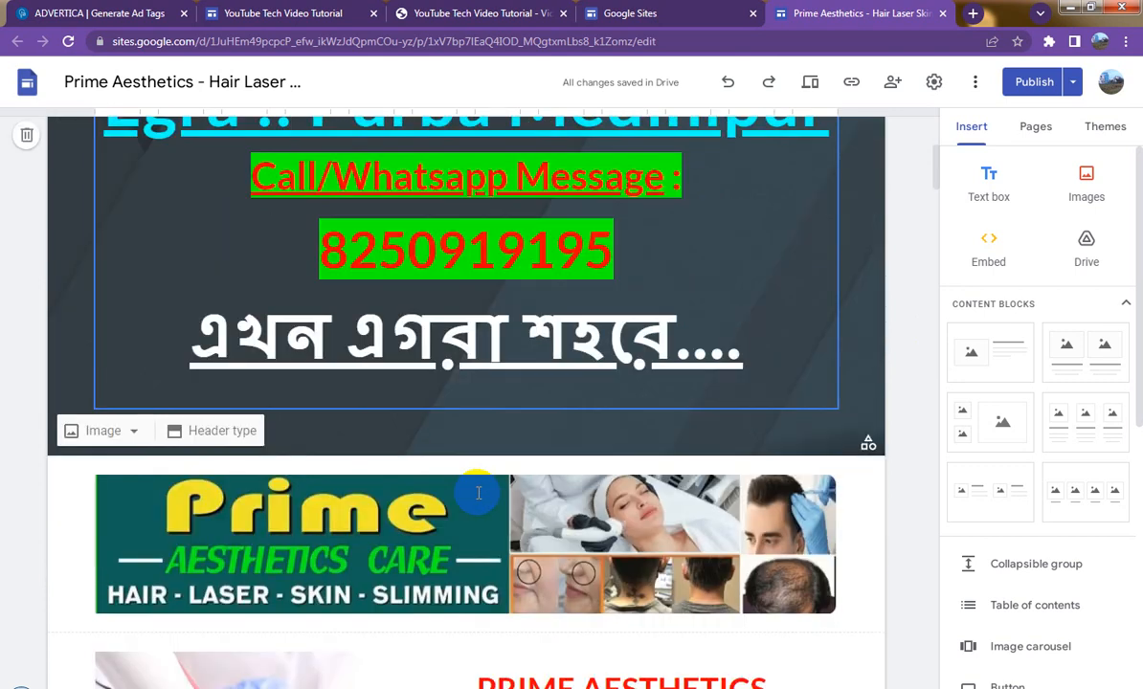
pyautogui.scroll(-3, 469, 501)
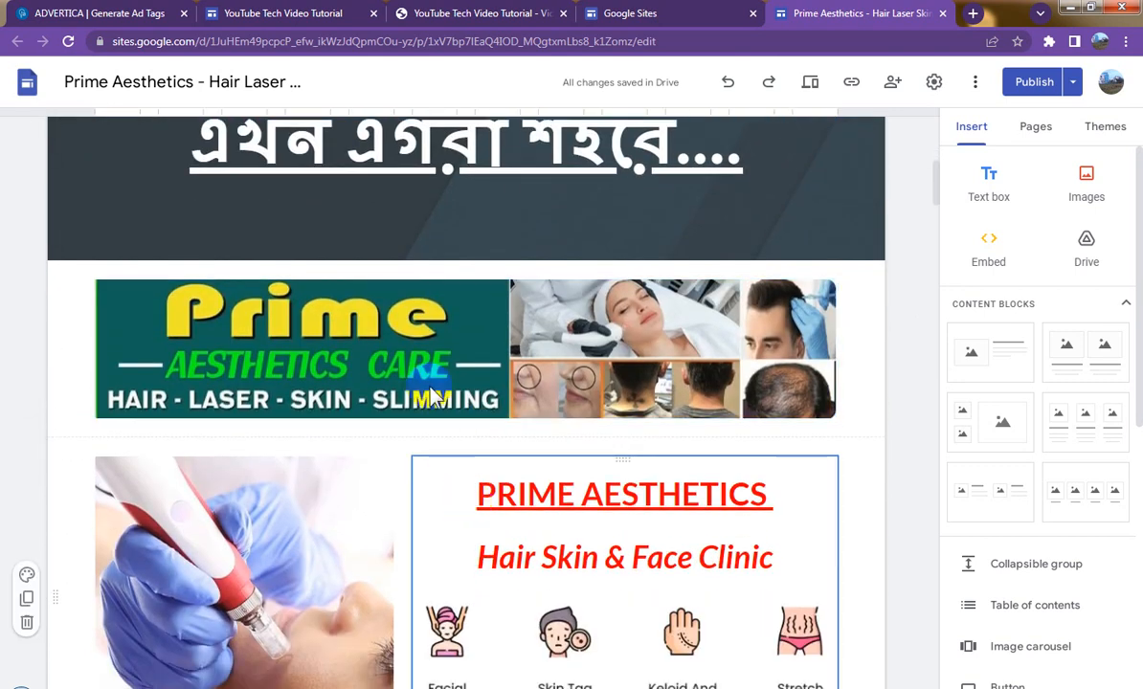
pyautogui.click(428, 349)
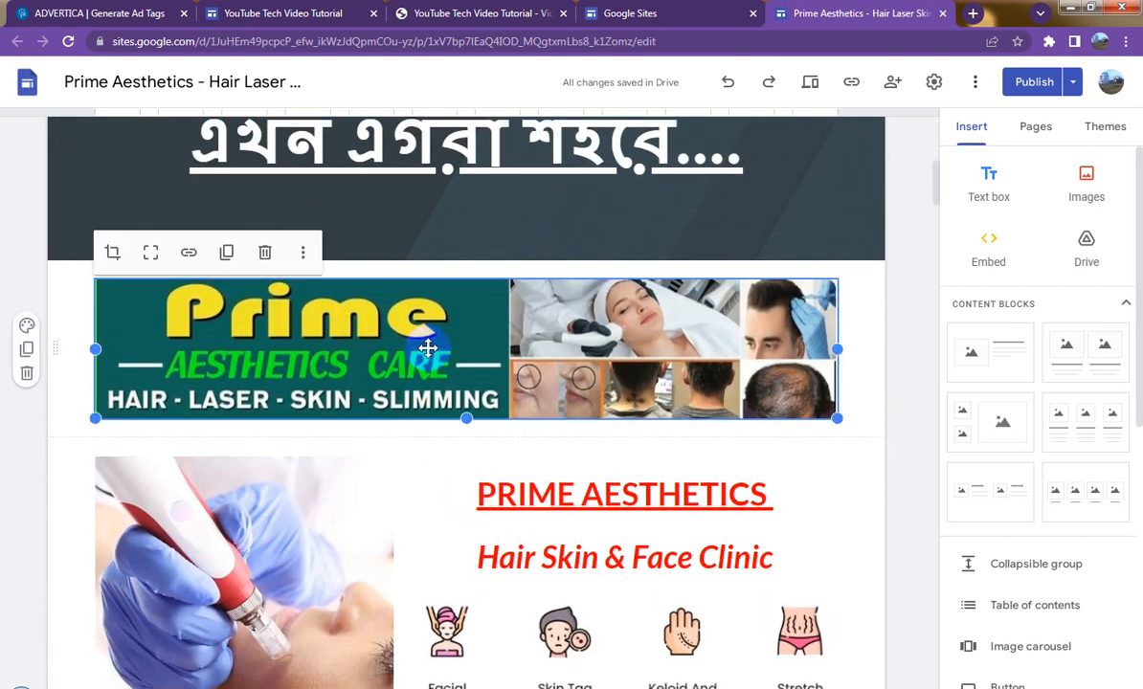
pyautogui.click(189, 255)
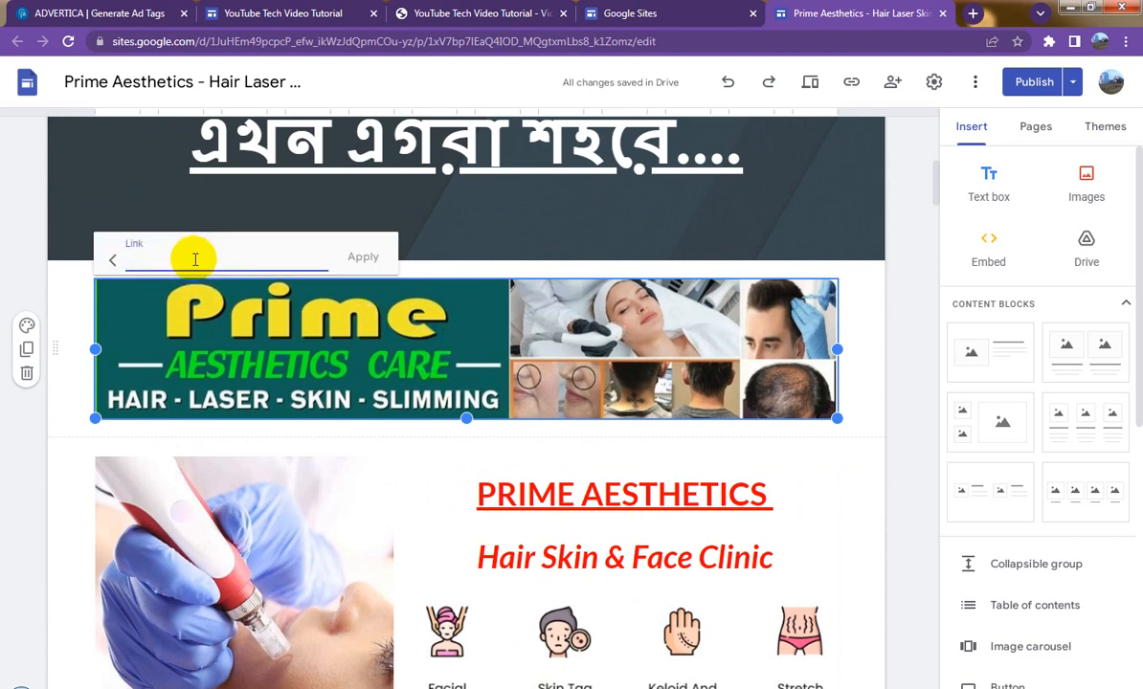
pyautogui.hotkey('ctrl', 'v')
pyautogui.click(360, 257)
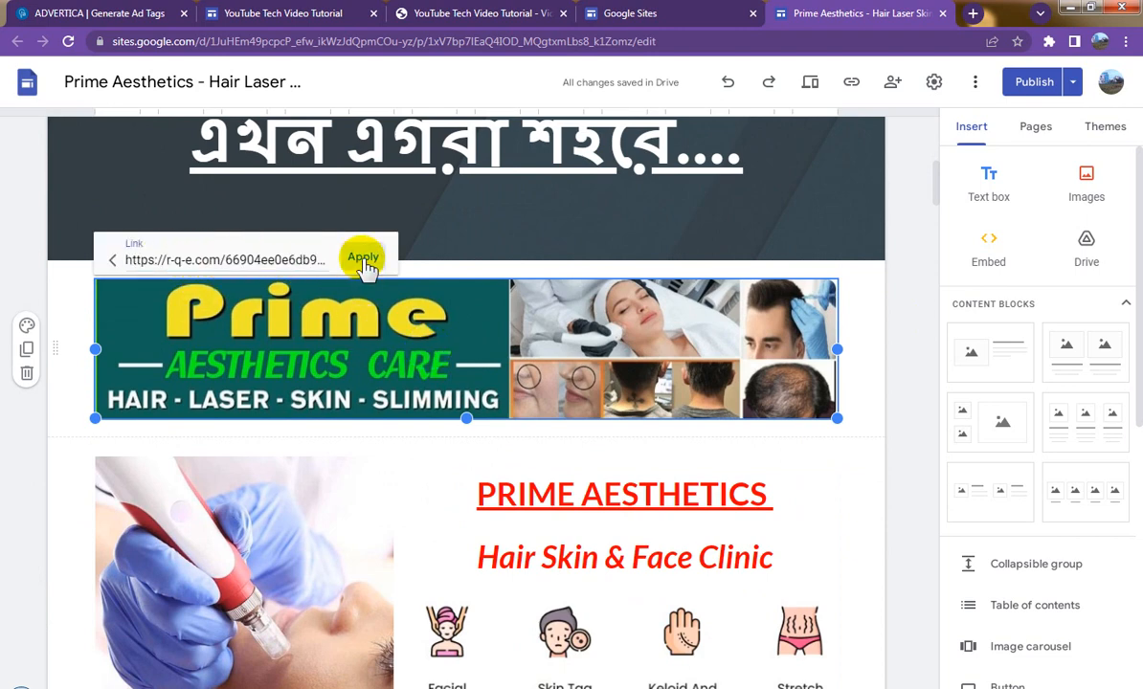
pyautogui.click(836, 445)
# - Link the "PRIME AESTHETICS" heading above "Hair Skin & Face Clinic" to the copied r-q-e.com ad URL
pyautogui.scroll(-1, 766, 459)
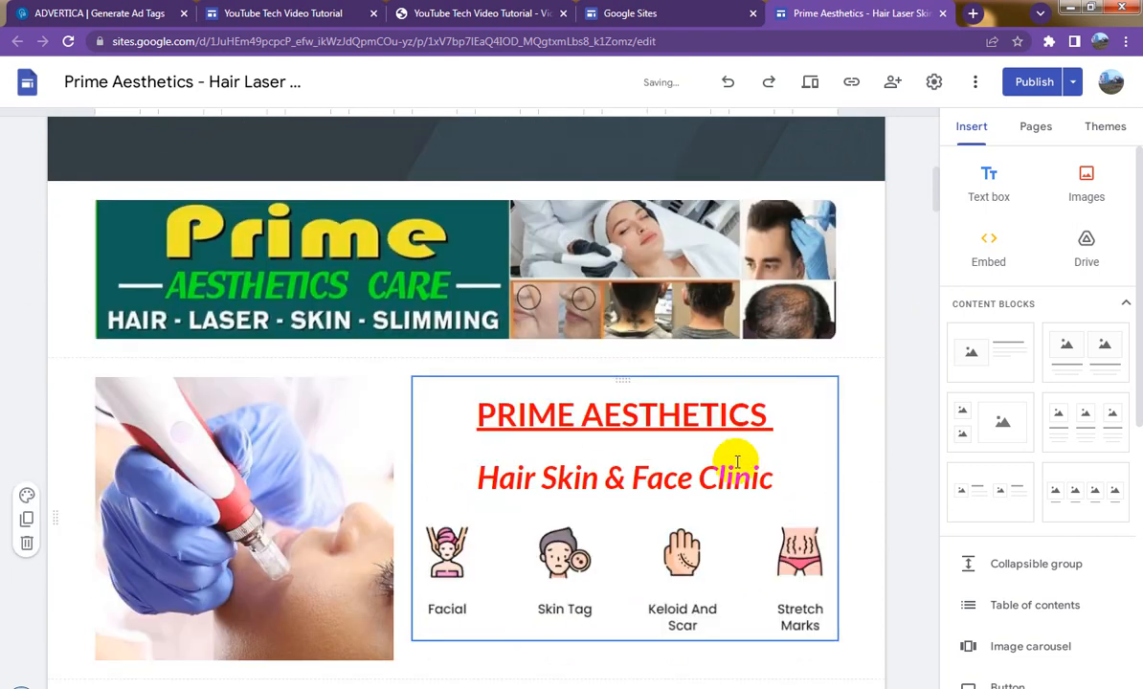
pyautogui.doubleClick(617, 417)
pyautogui.click(544, 413)
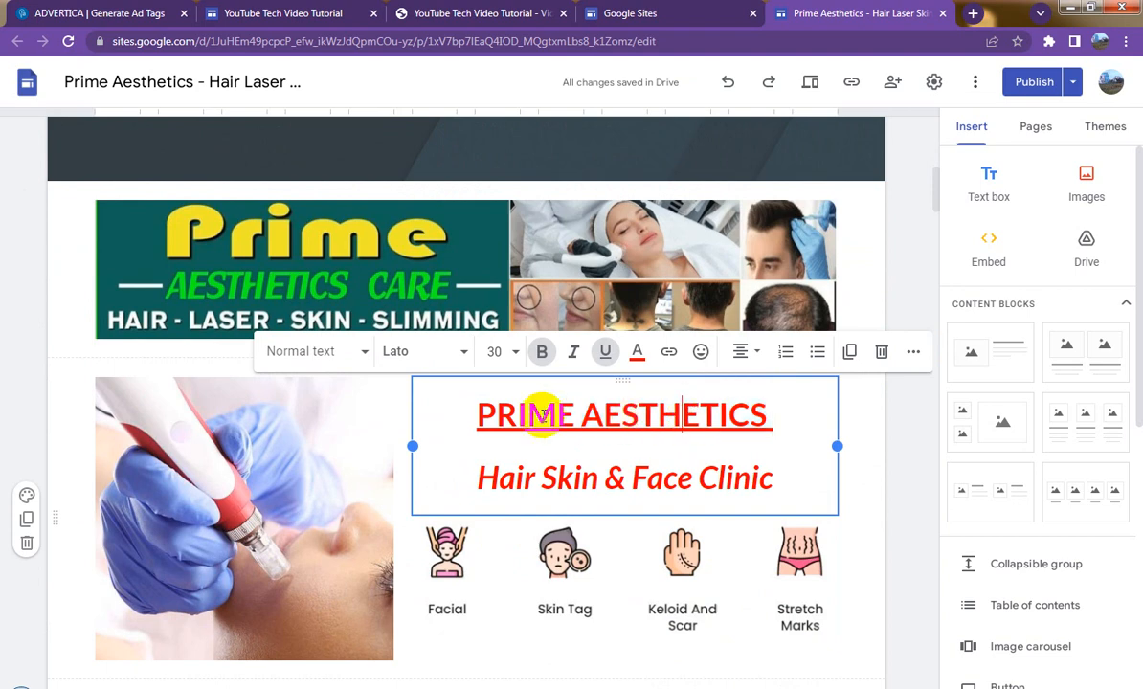
pyautogui.moveTo(482, 414); pyautogui.dragTo(769, 414)
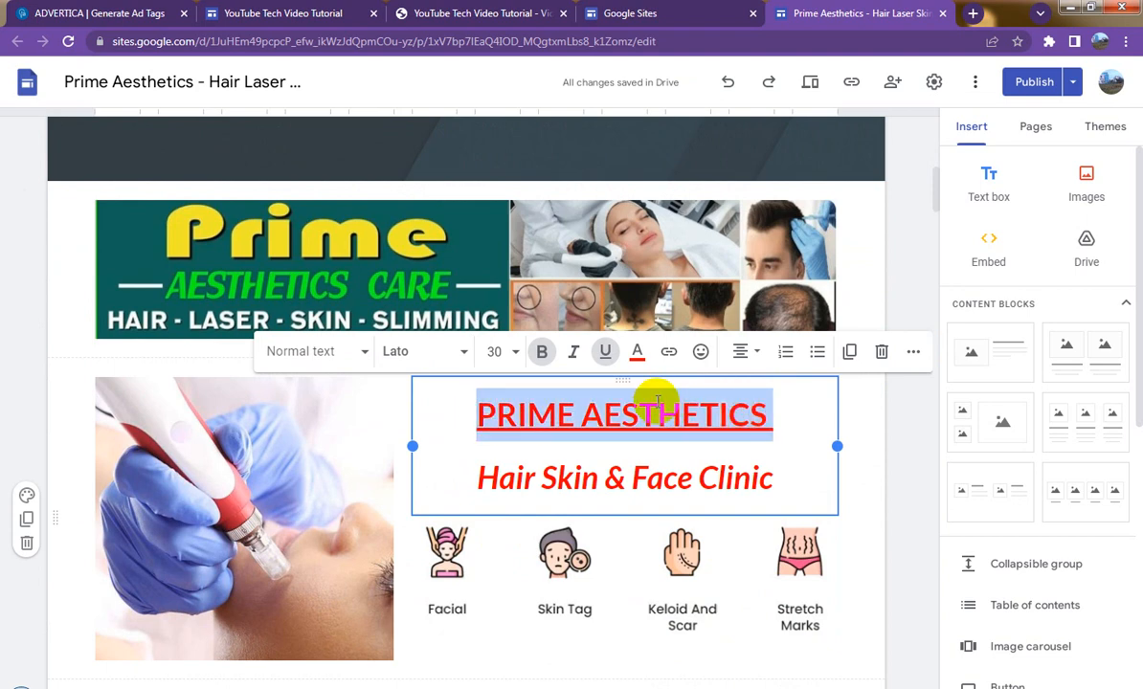
pyautogui.click(670, 352)
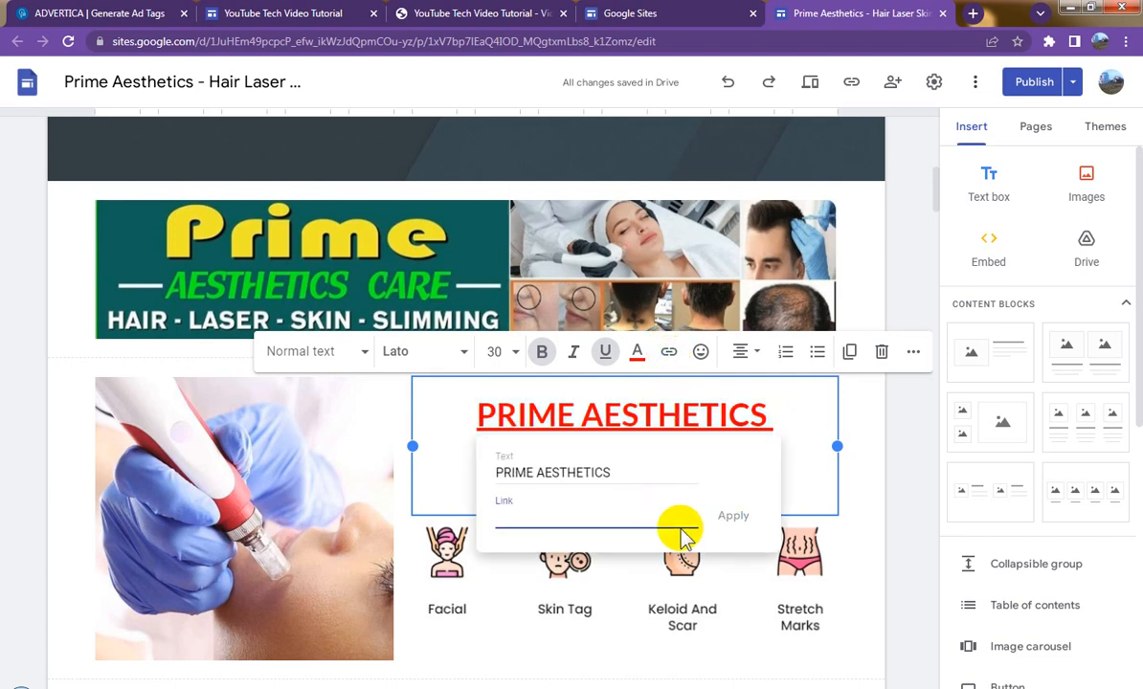
pyautogui.hotkey('ctrl', 'v')
pyautogui.click(733, 517)
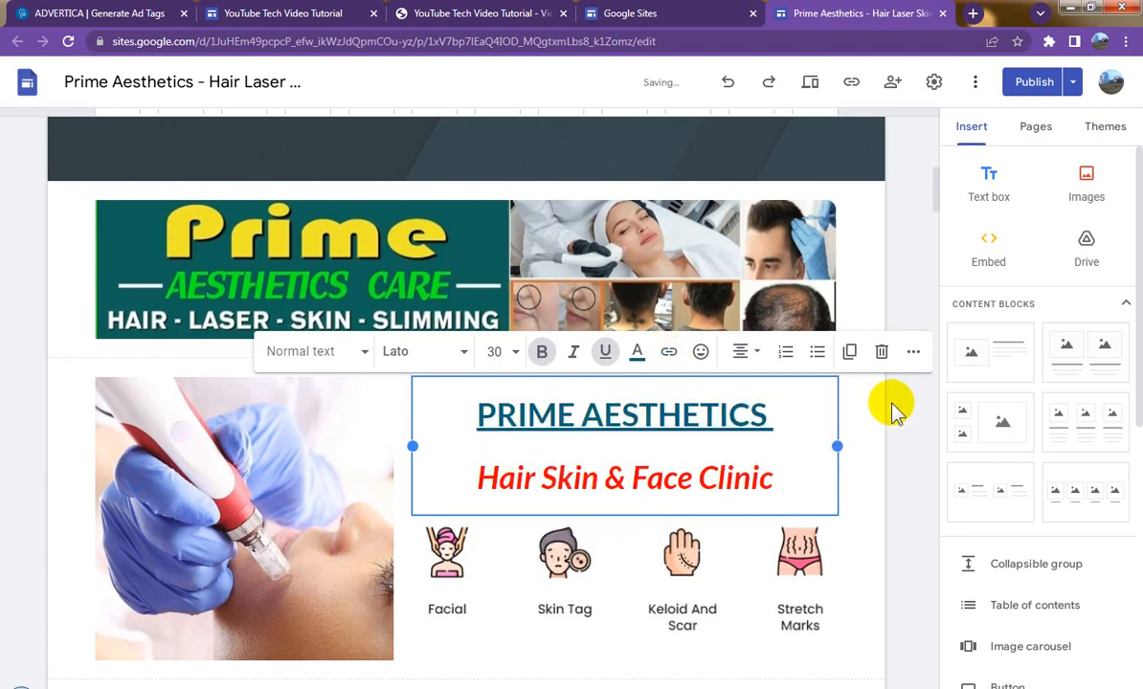
# - Set the linked "PRIME AESTHETICS" heading above "Hair Skin & Face Clinic" to red
pyautogui.moveTo(491, 417); pyautogui.dragTo(769, 412)
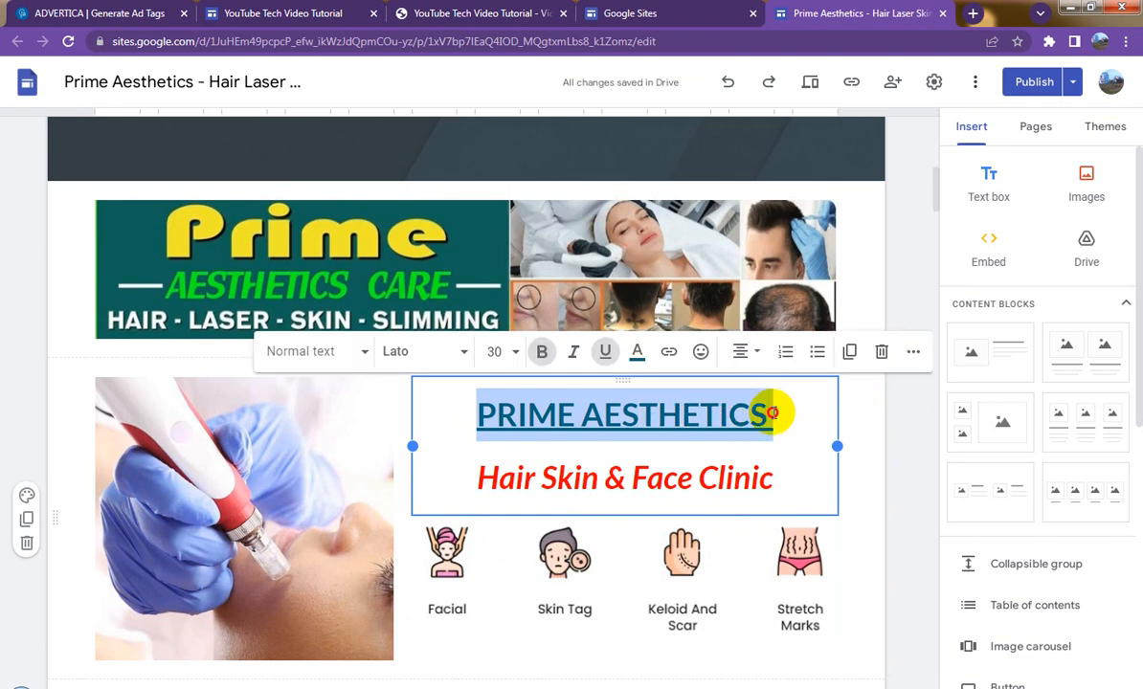
pyautogui.click(636, 356)
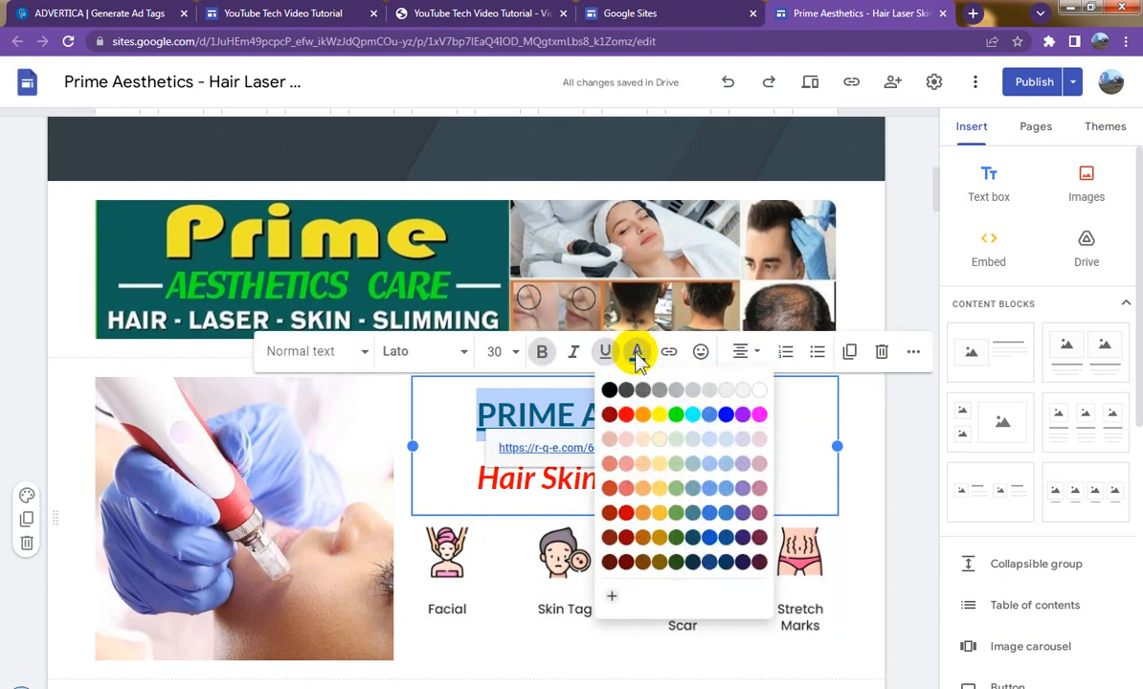
pyautogui.click(897, 413)
pyautogui.moveTo(675, 479); pyautogui.dragTo(640, 478)
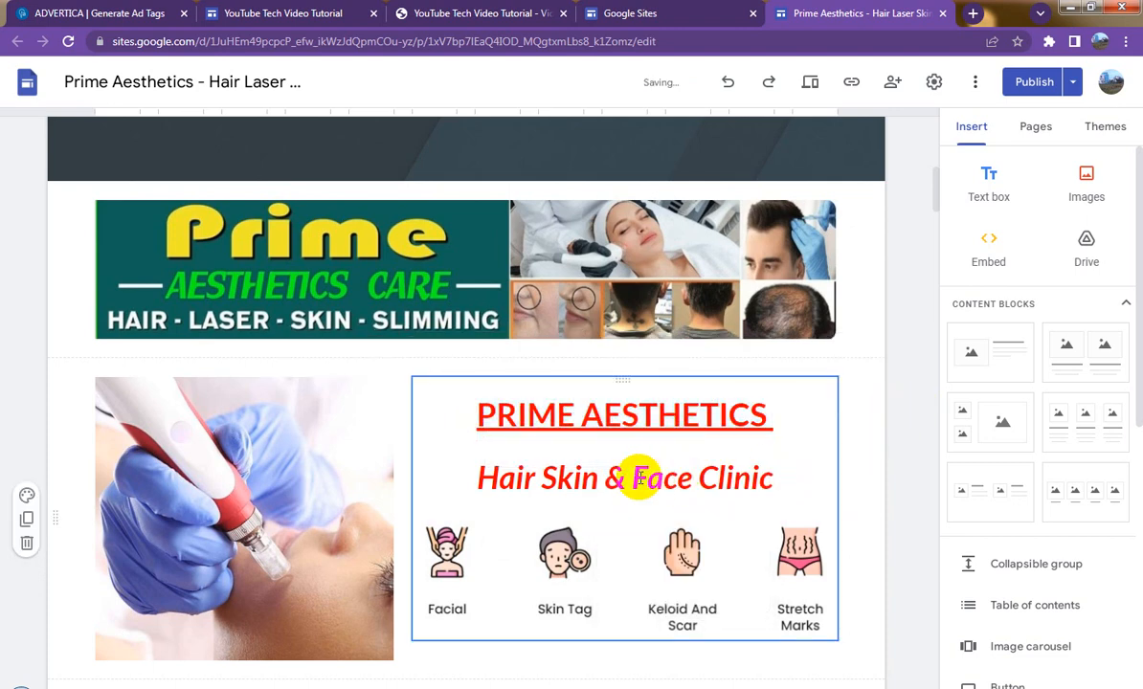
# - Link the facial treatment photo beside the clinic heading to the copied r-q-e.com ad URL
pyautogui.scroll(-2, 640, 479)
pyautogui.click(254, 371)
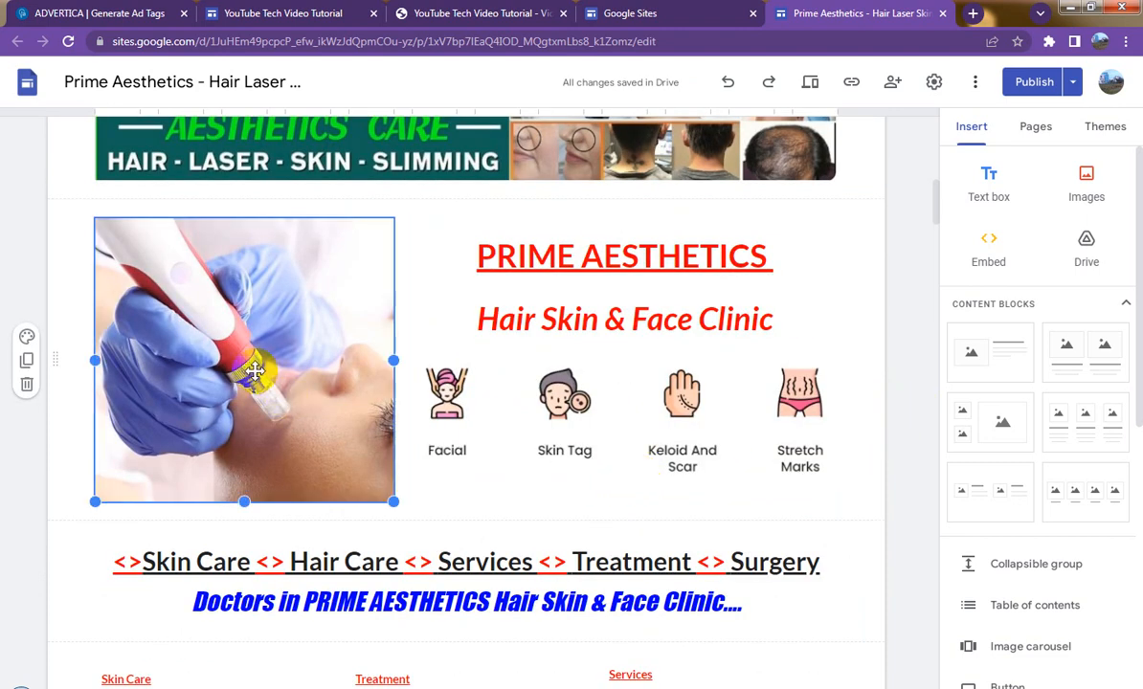
pyautogui.click(190, 194)
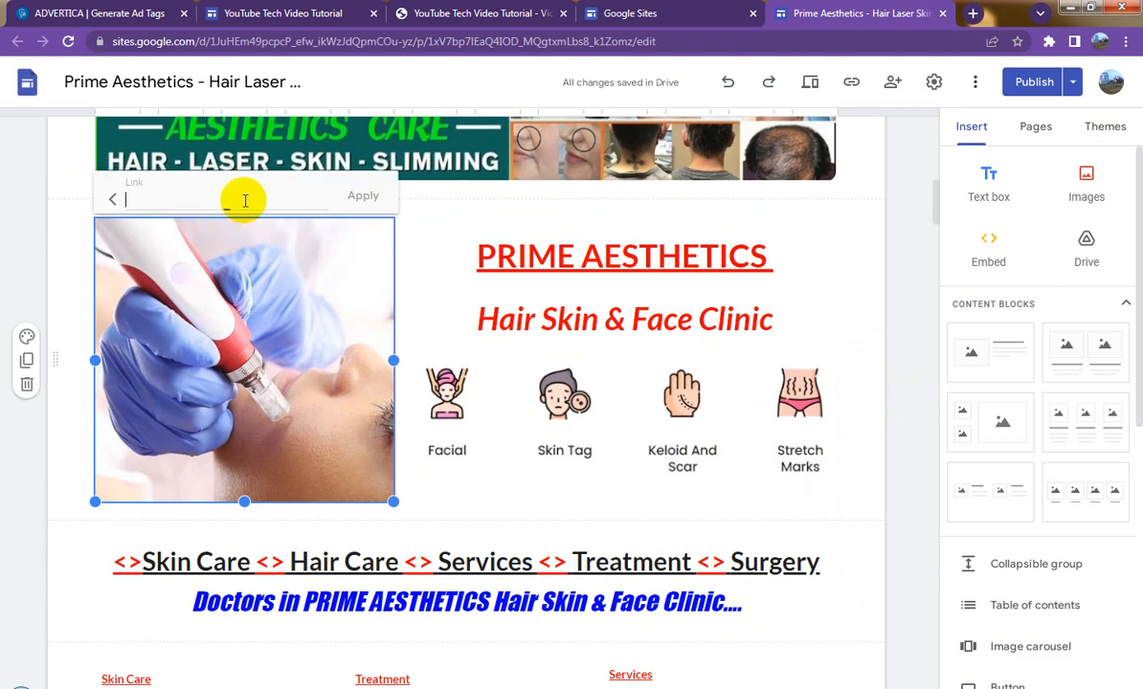
pyautogui.hotkey('ctrl', 'v')
pyautogui.click(365, 197)
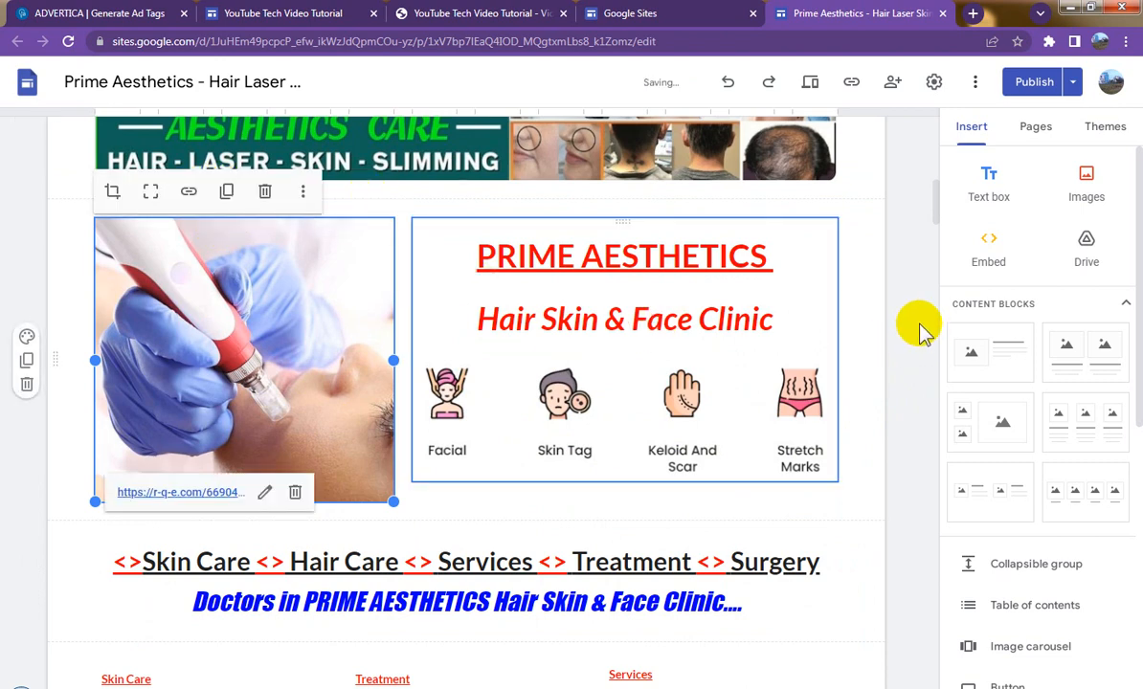
# - Link the Facial, Skin Tag, Keloid And Scar and Stretch Marks icon image below the clinic heading to the copied r-q-e.com ad URL
pyautogui.click(446, 402)
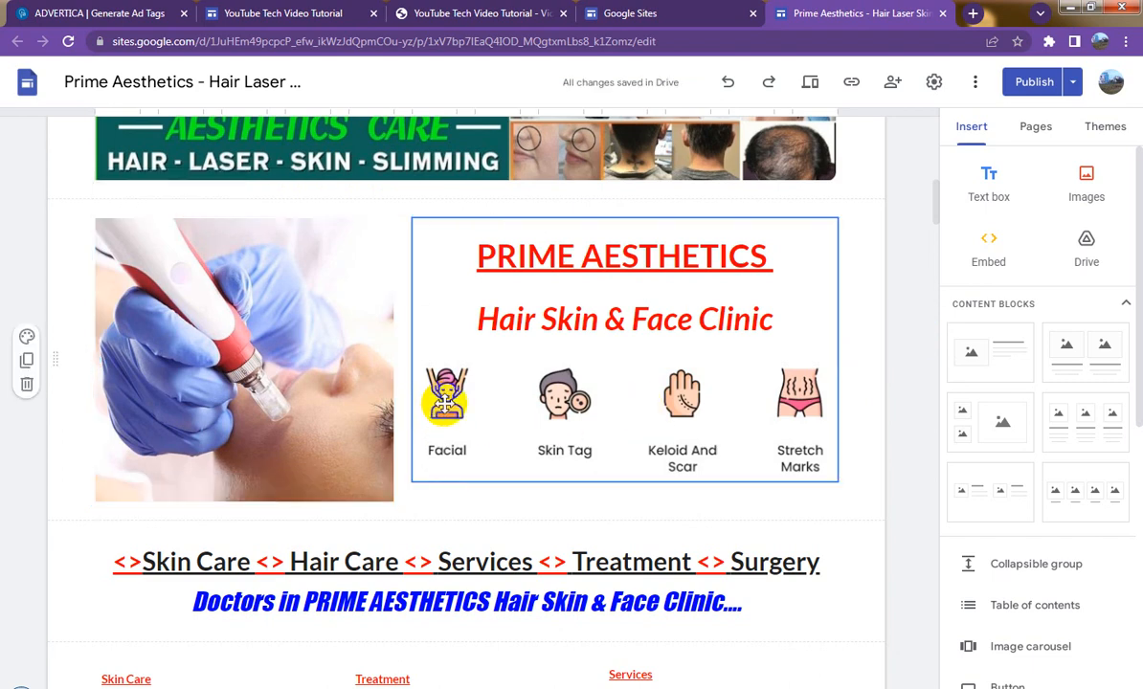
pyautogui.click(446, 402)
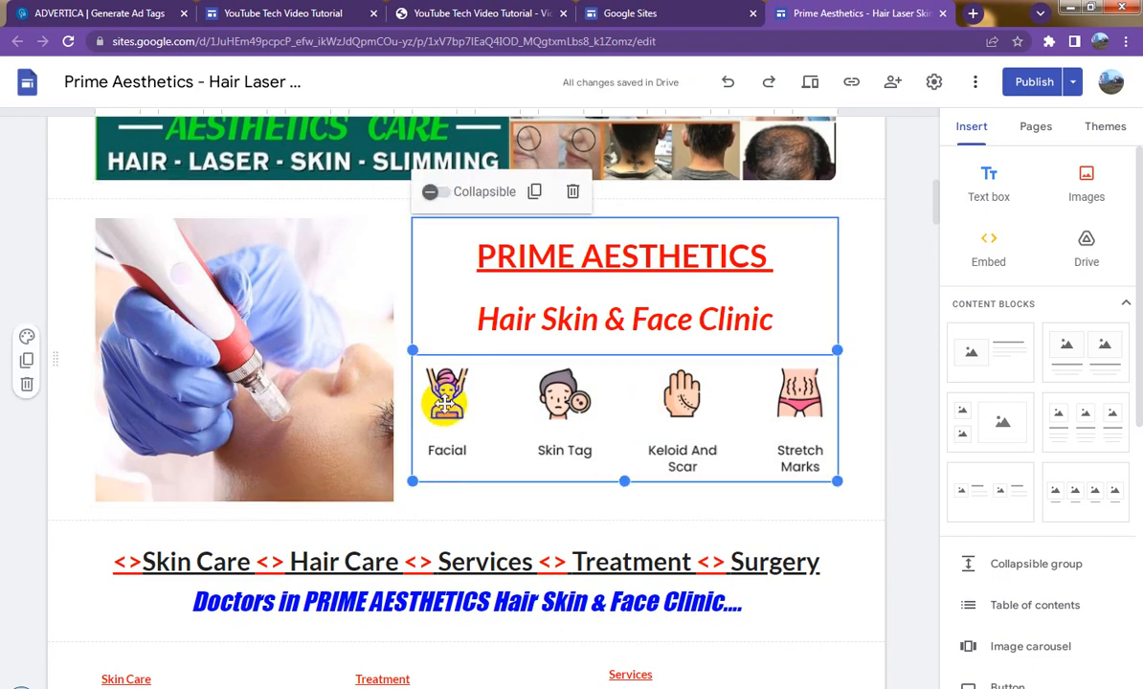
pyautogui.click(443, 404)
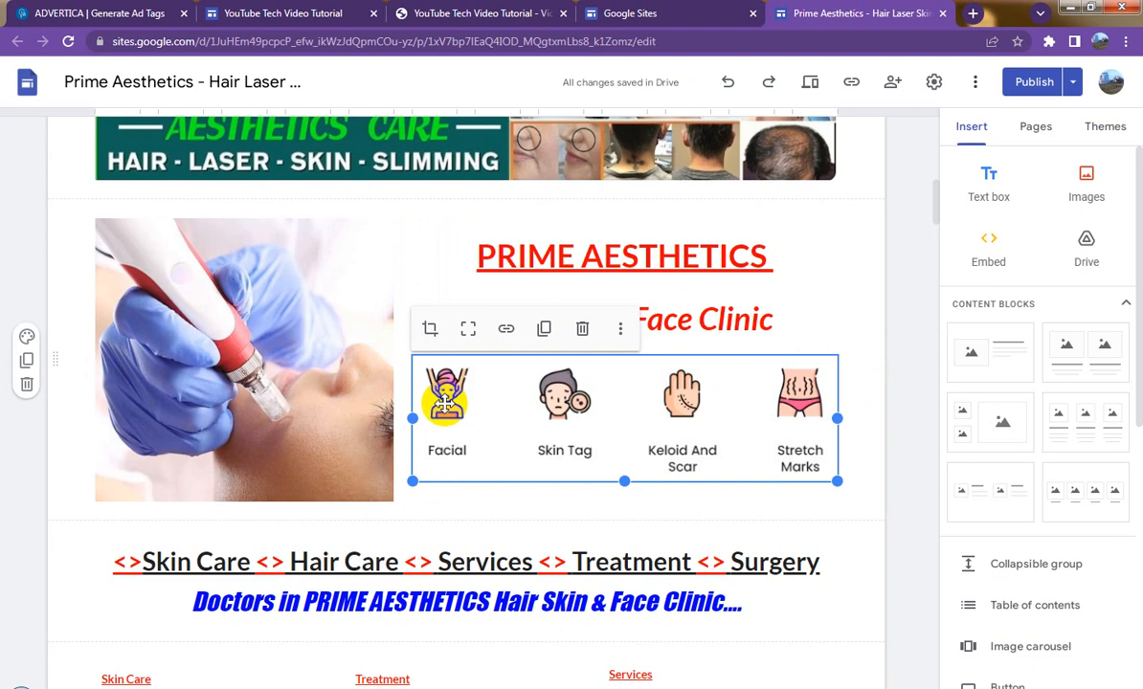
pyautogui.click(505, 329)
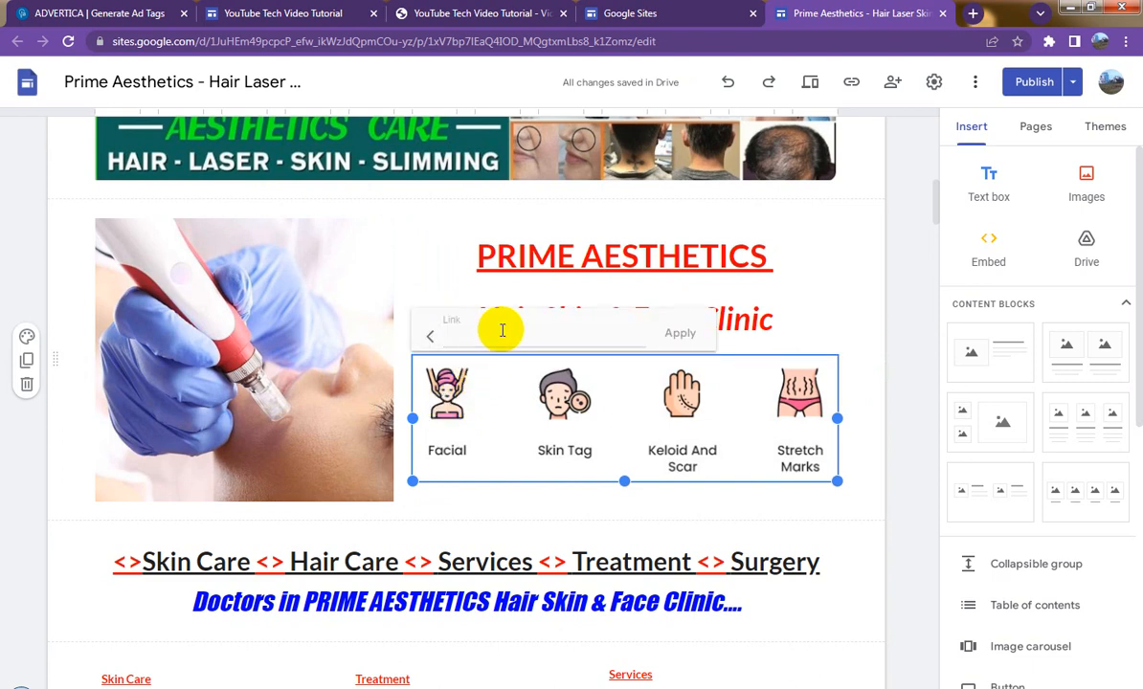
pyautogui.hotkey('ctrl', 'v')
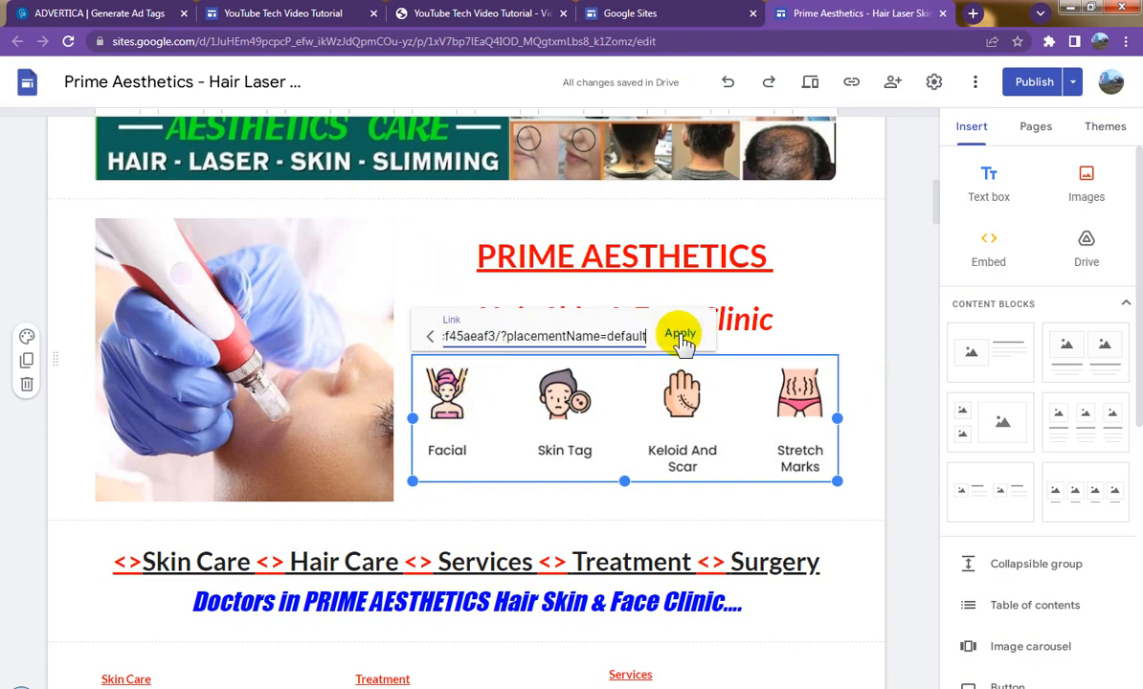
pyautogui.click(681, 336)
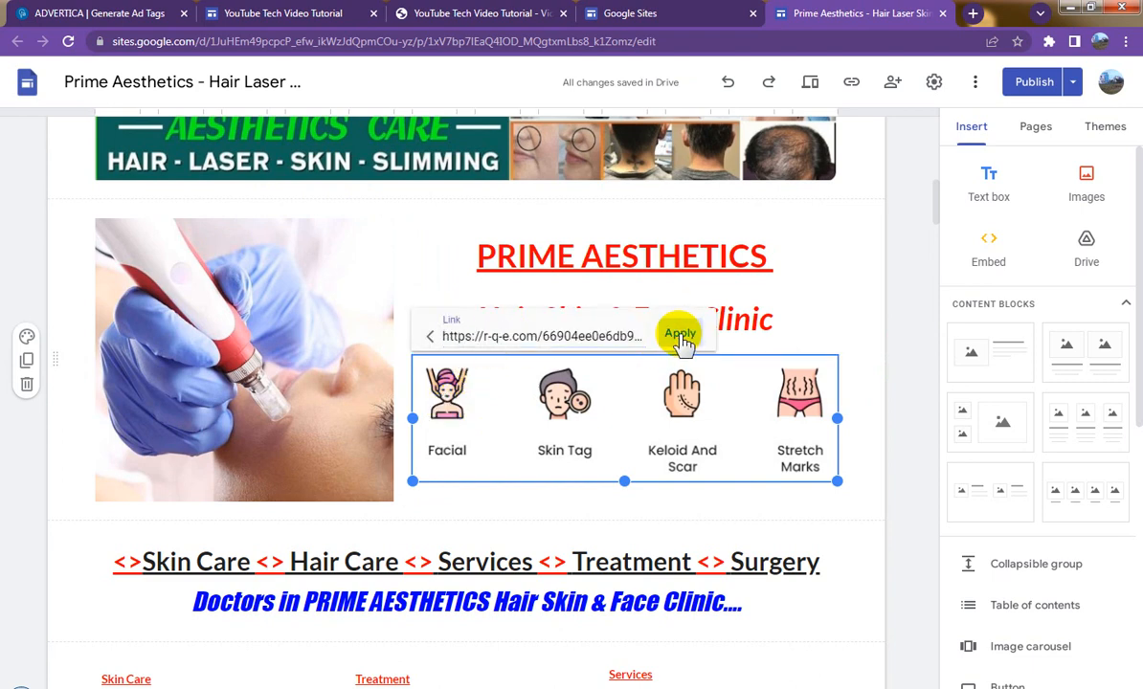
pyautogui.click(855, 364)
pyautogui.click(577, 403)
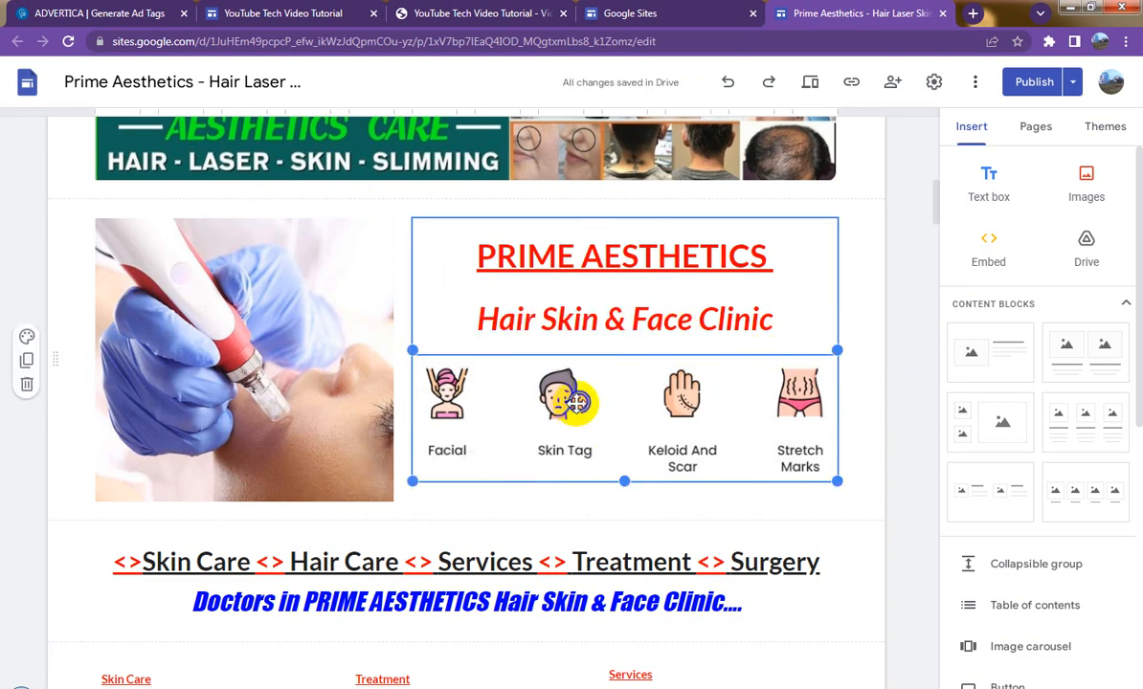
pyautogui.click(577, 403)
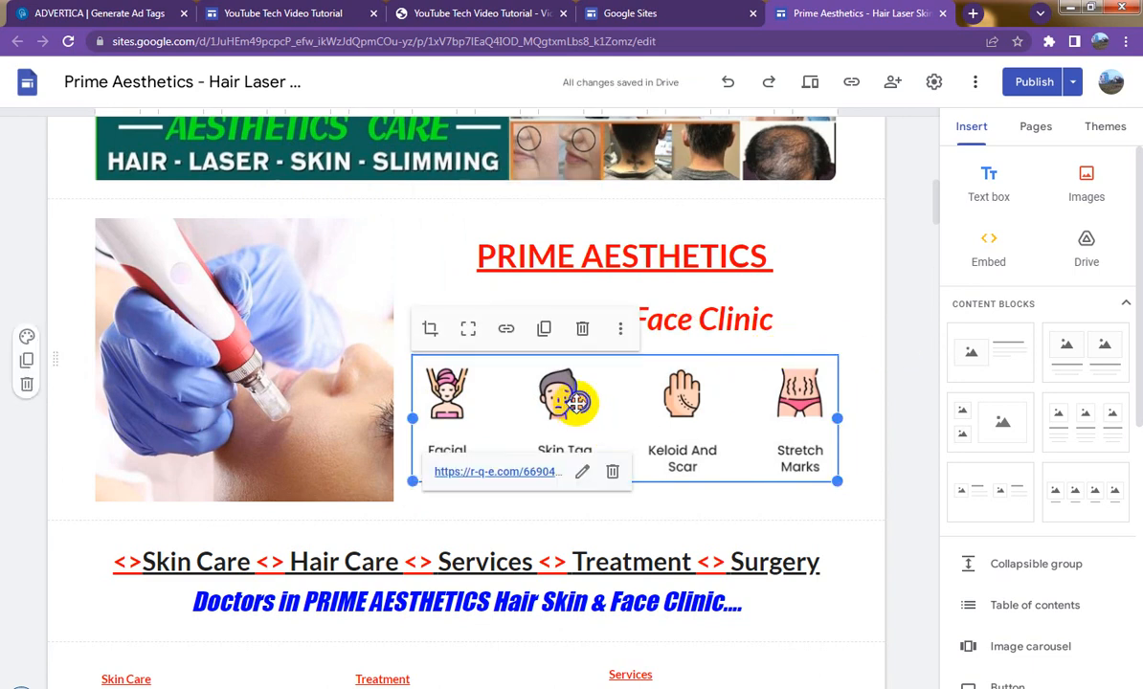
pyautogui.click(903, 374)
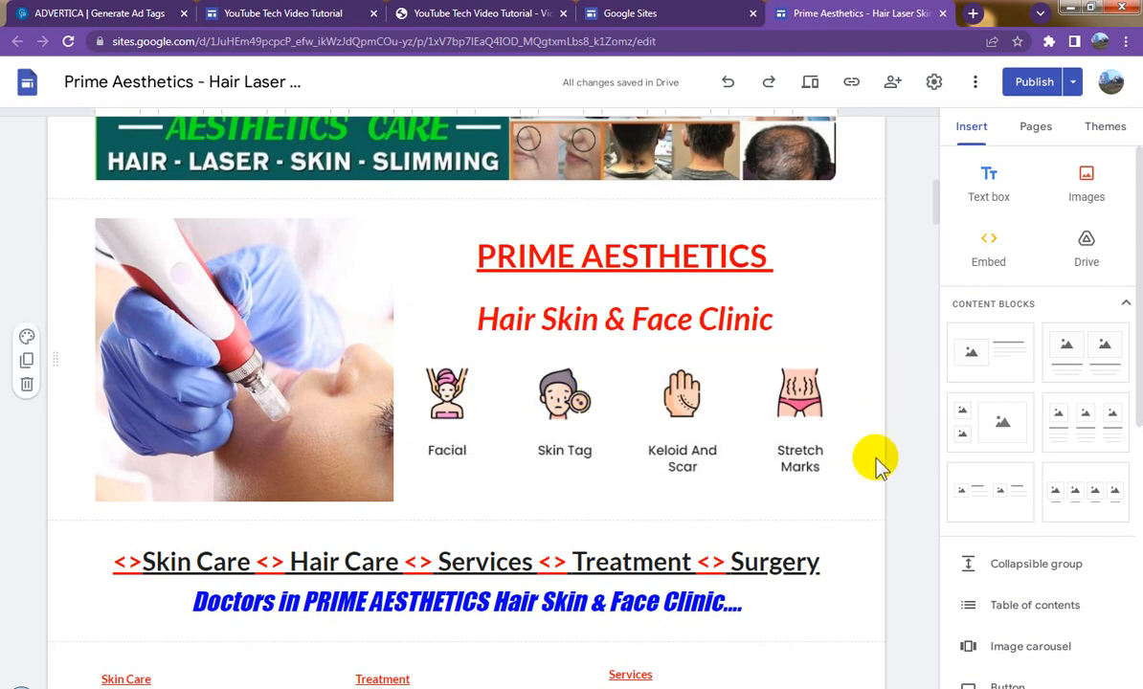
# - Link "Skin Care" in the large category line below the treatment photo to the copied r-q-e.com ad URL
pyautogui.scroll(-1, 254, 483)
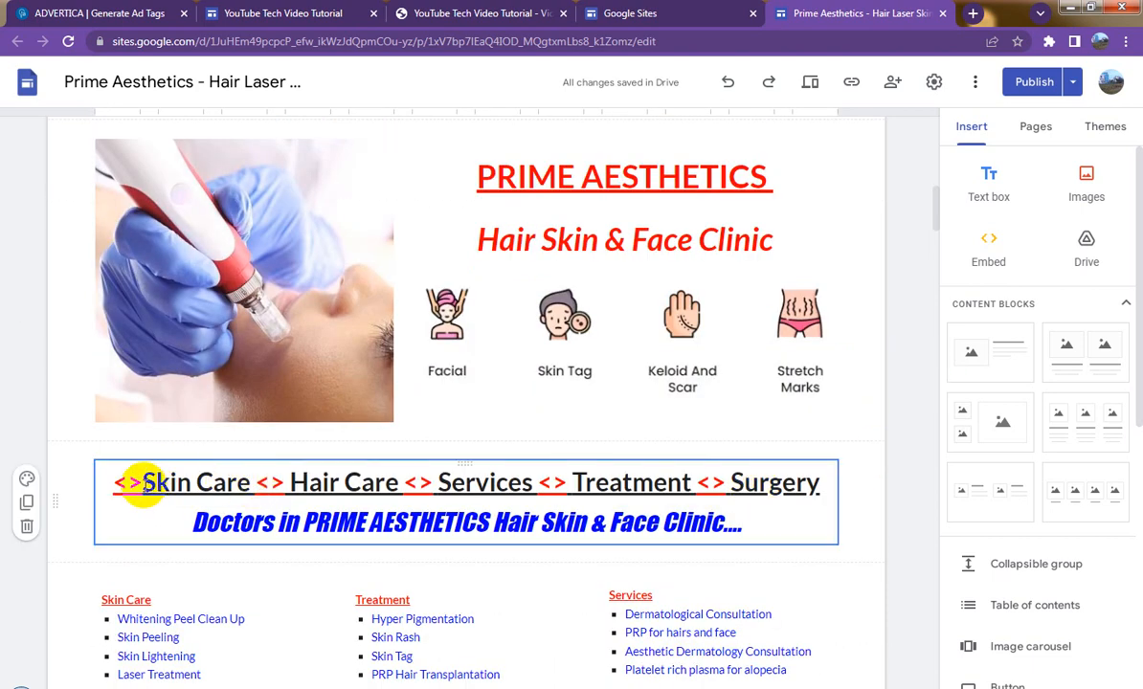
pyautogui.moveTo(142, 484); pyautogui.dragTo(246, 483)
pyautogui.click(509, 434)
pyautogui.hotkey('ctrl', 'v')
pyautogui.click(731, 498)
pyautogui.click(913, 381)
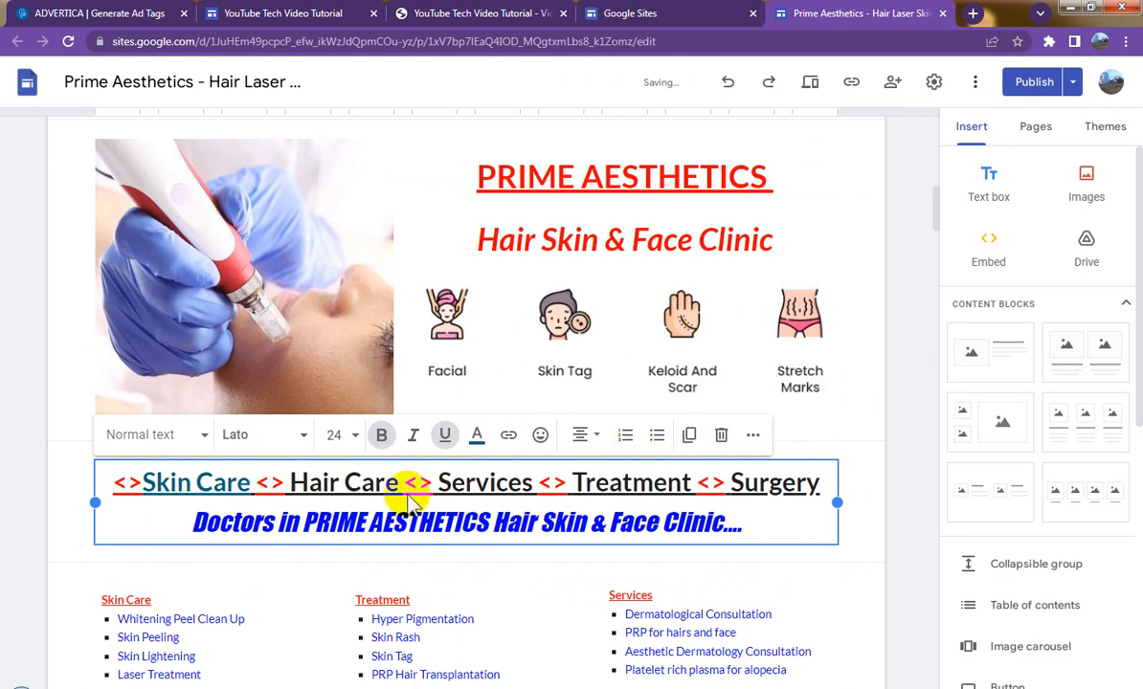
# - Link "Hair Care" and "Services" in the large category line to the copied r-q-e.com ad URL
pyautogui.moveTo(291, 482); pyautogui.dragTo(400, 484)
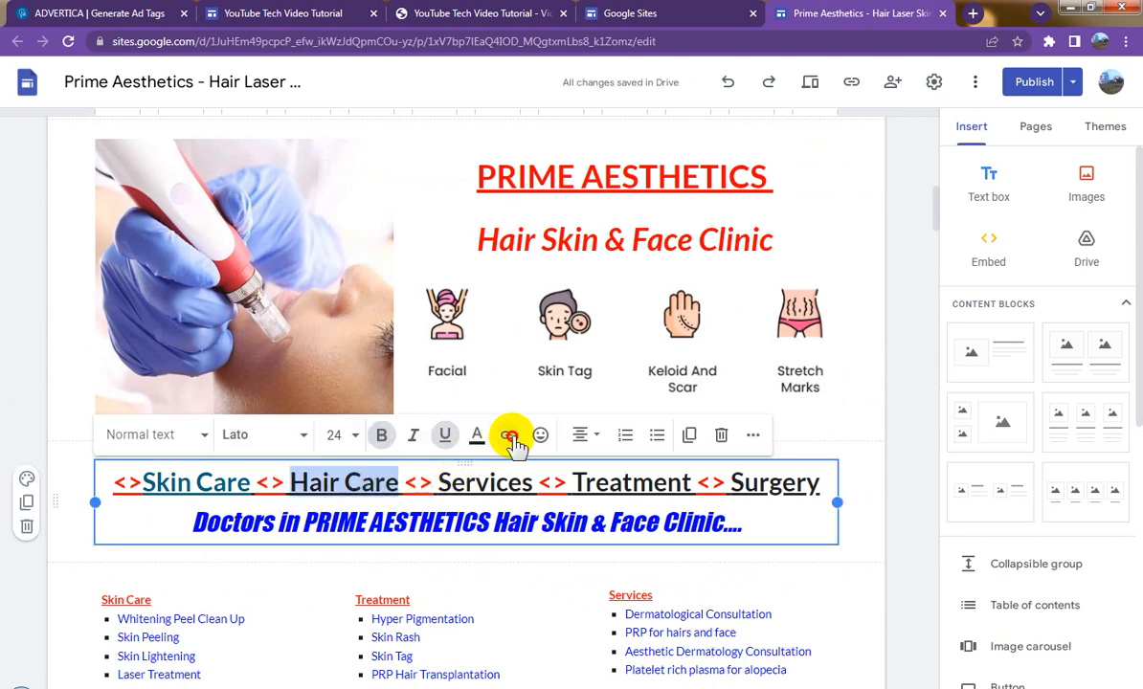
pyautogui.click(513, 440)
pyautogui.hotkey('ctrl', 'v')
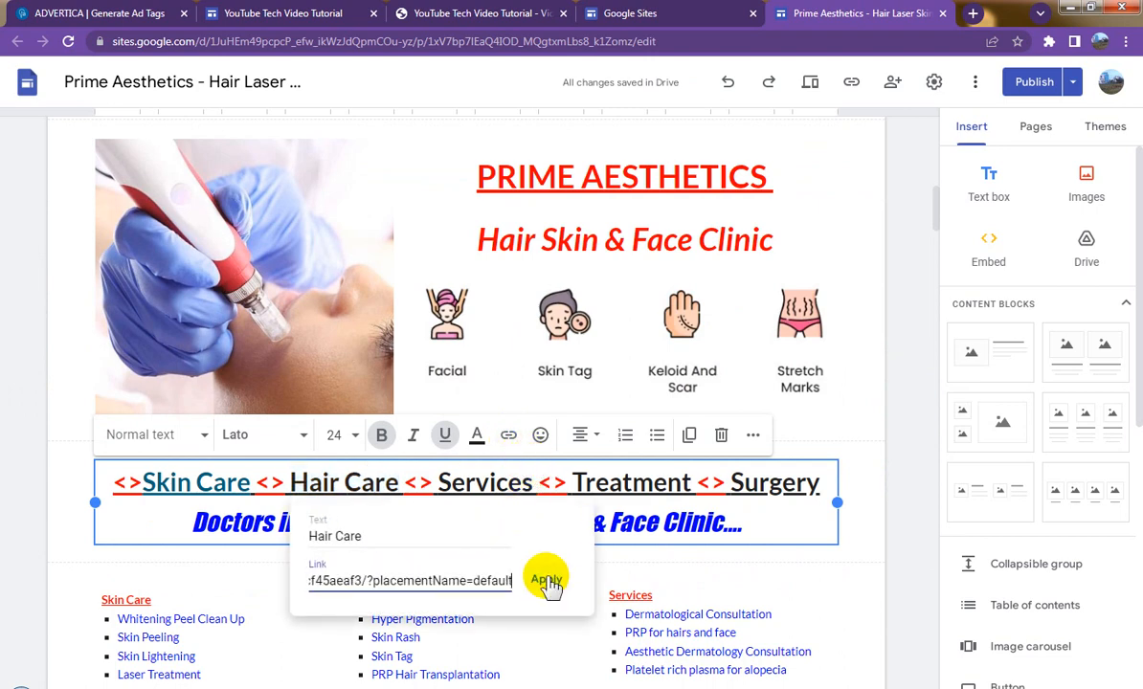
pyautogui.click(547, 581)
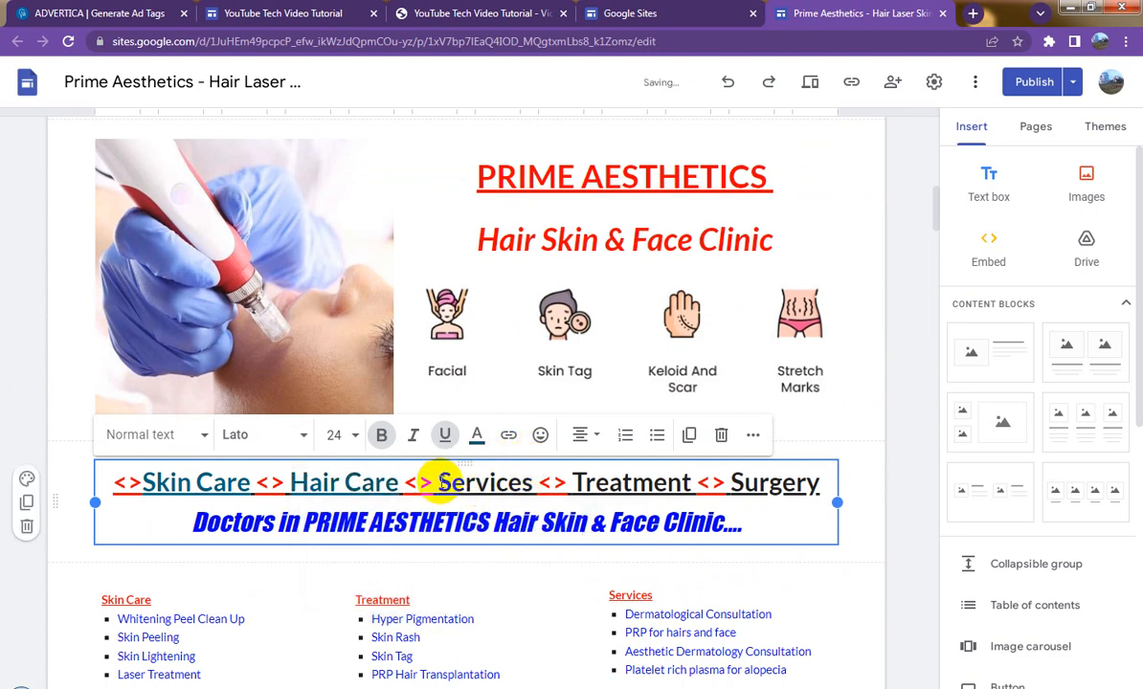
pyautogui.moveTo(446, 482); pyautogui.dragTo(534, 482)
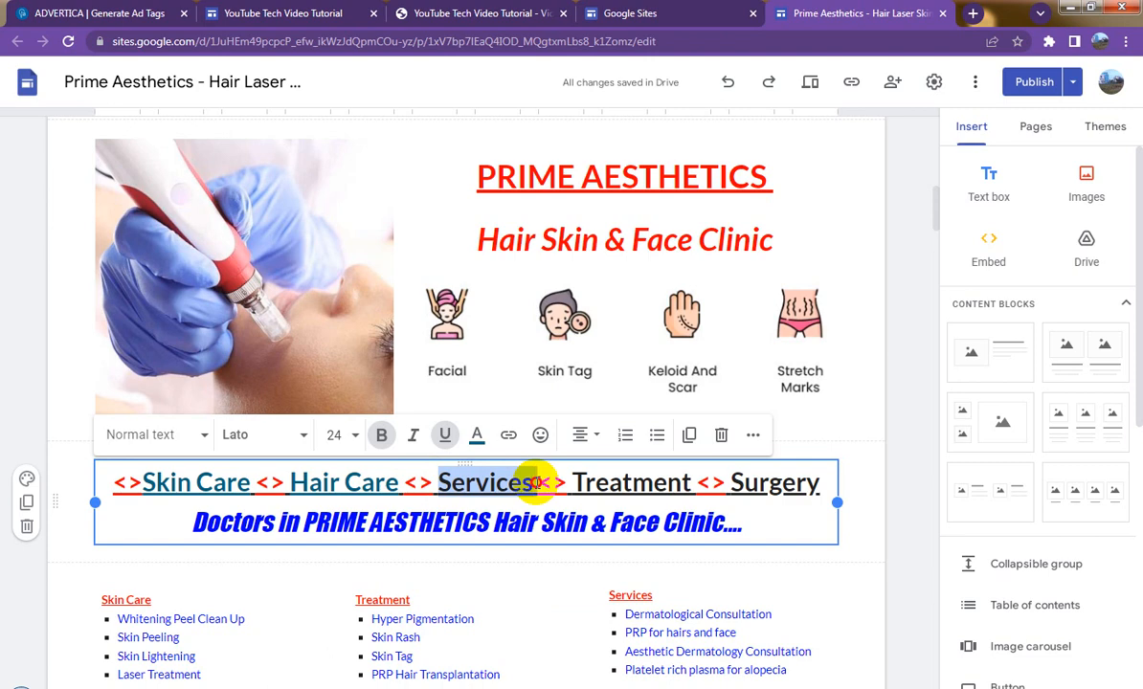
pyautogui.click(508, 437)
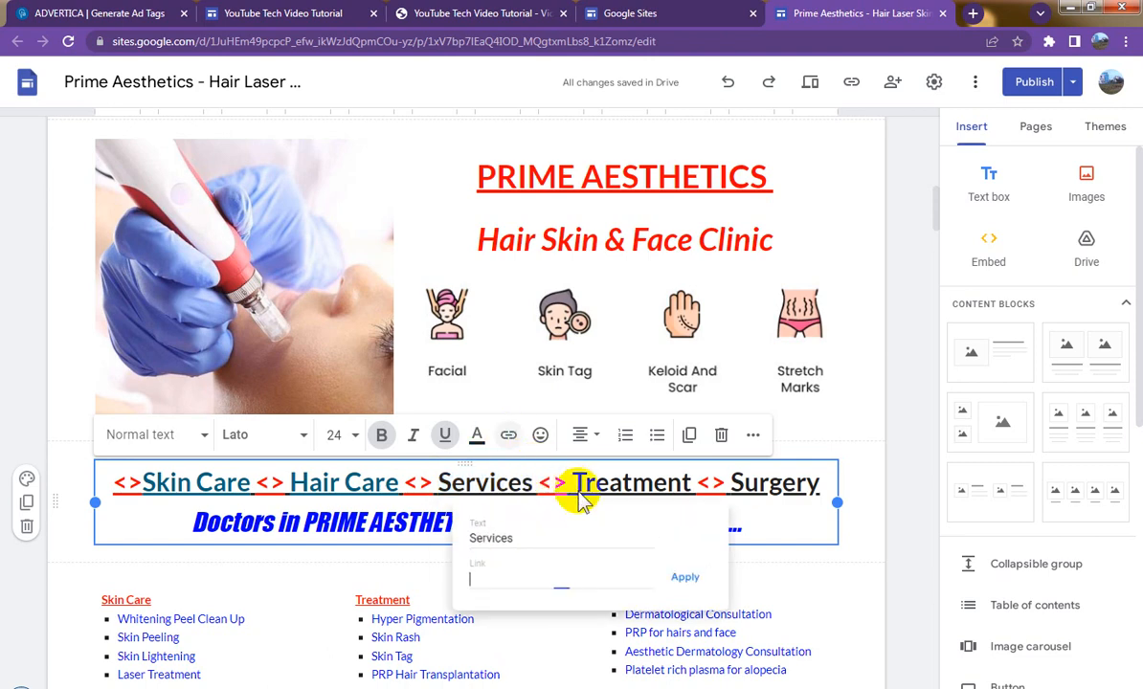
pyautogui.hotkey('ctrl', 'v')
pyautogui.click(695, 582)
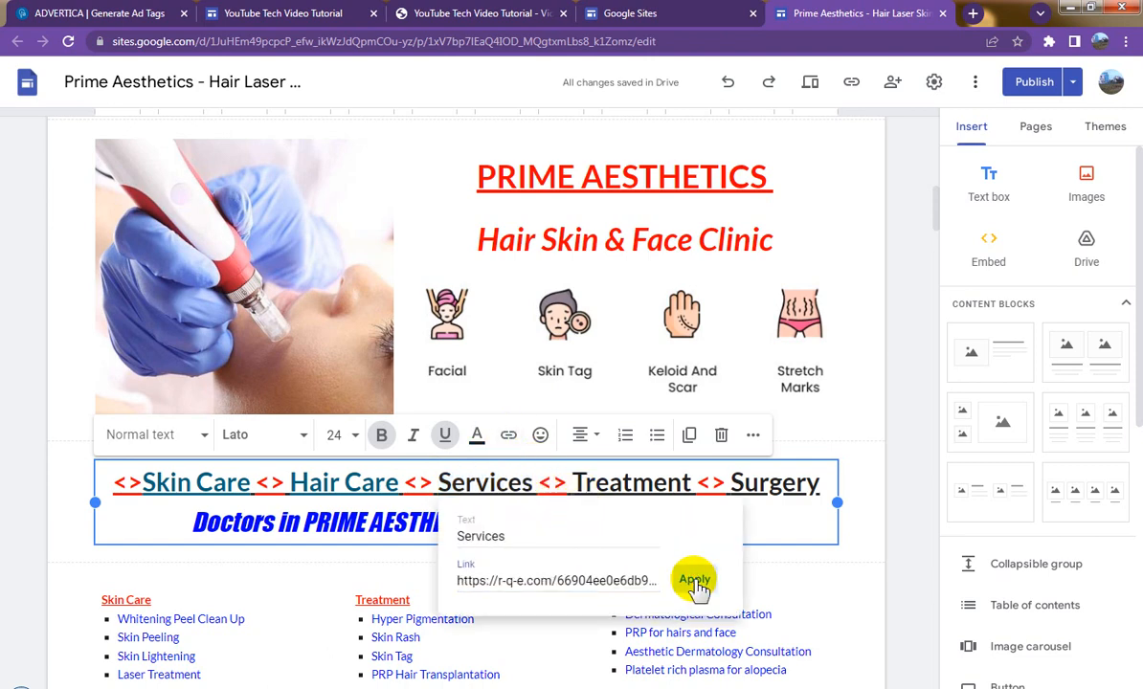
# - Link "Treatment" and "Surgery" in the large category line to the copied r-q-e.com ad URL
pyautogui.moveTo(574, 482); pyautogui.dragTo(690, 482)
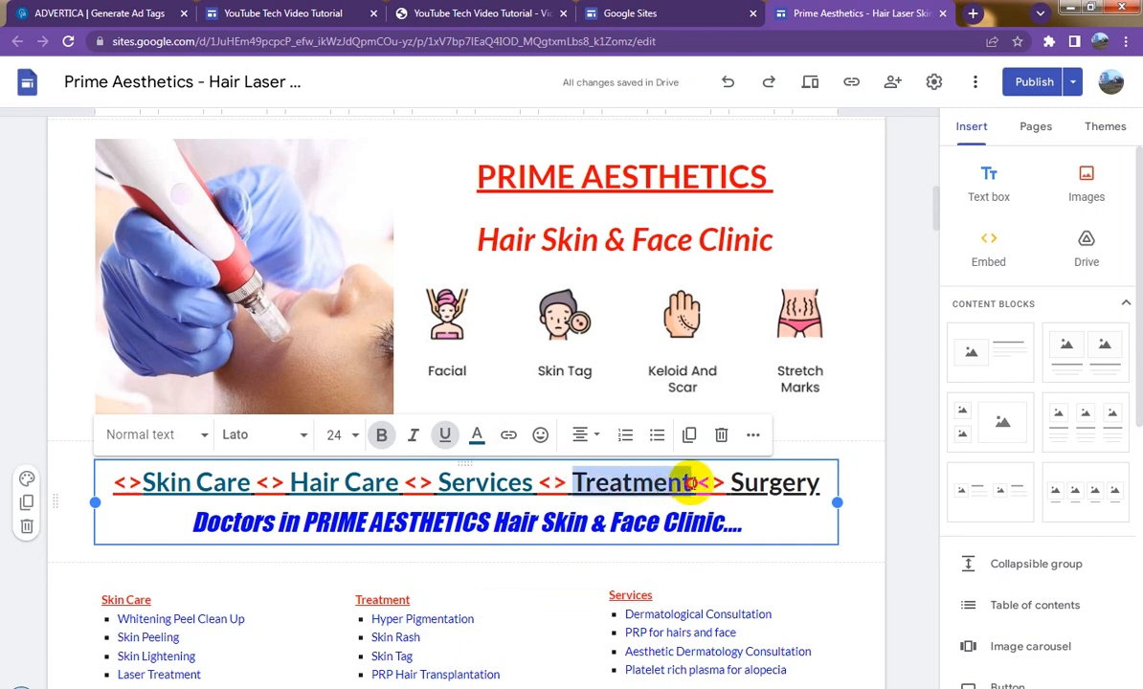
pyautogui.click(508, 435)
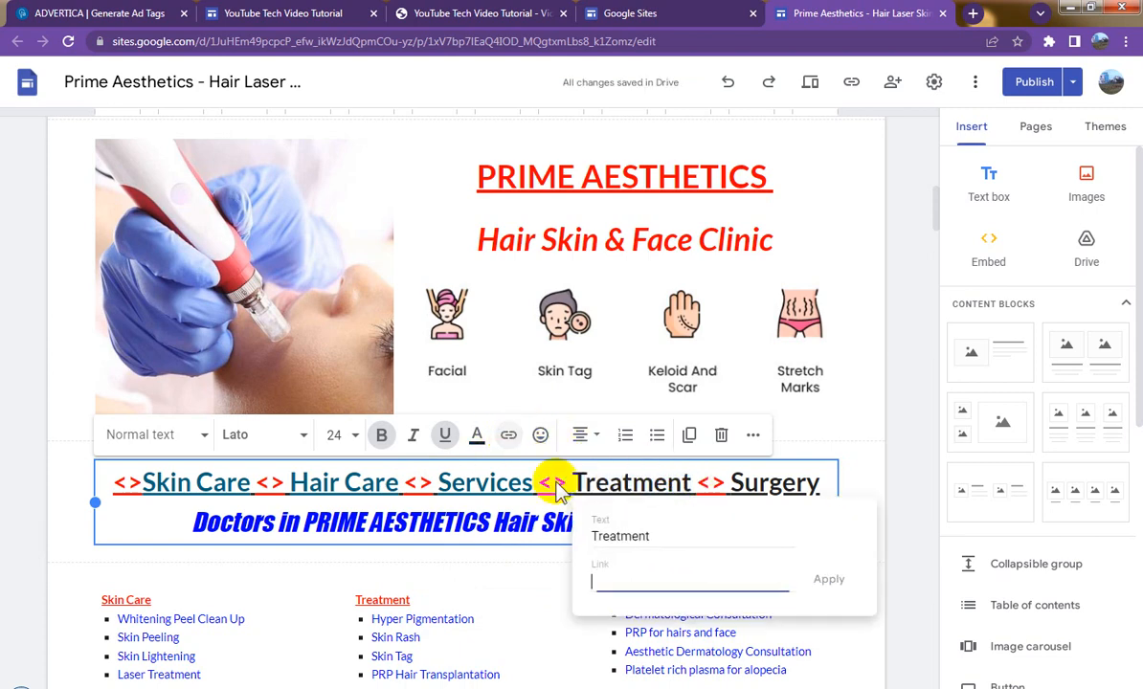
pyautogui.hotkey('ctrl', 'v')
pyautogui.click(832, 584)
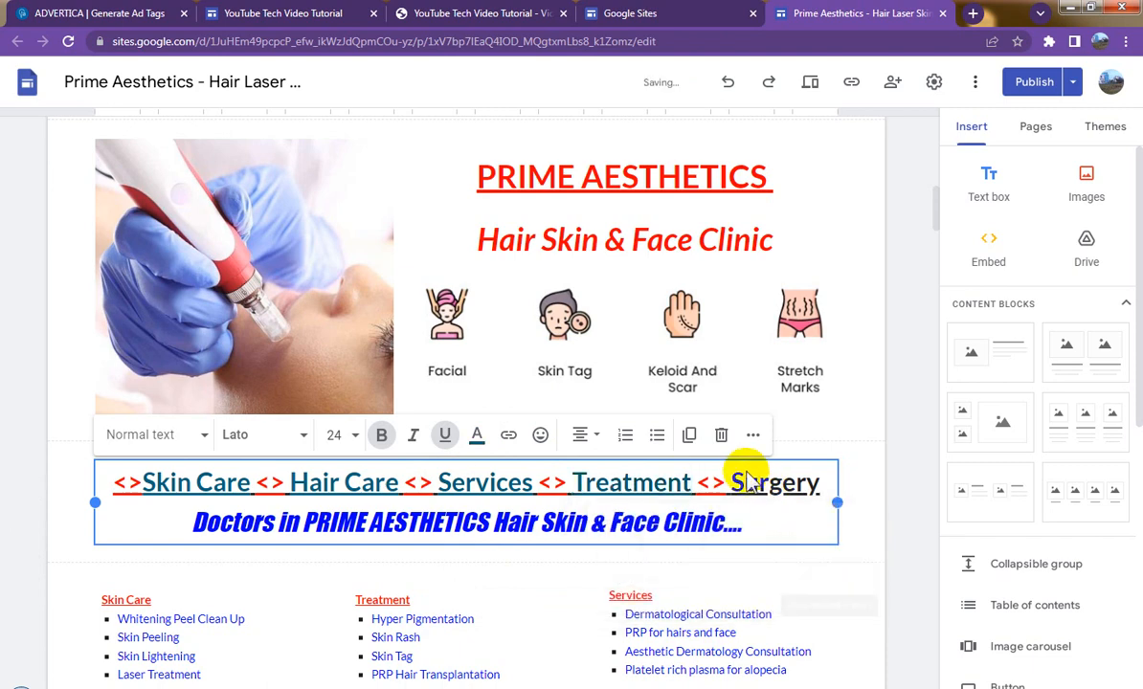
pyautogui.moveTo(732, 480); pyautogui.dragTo(822, 487)
pyautogui.click(510, 439)
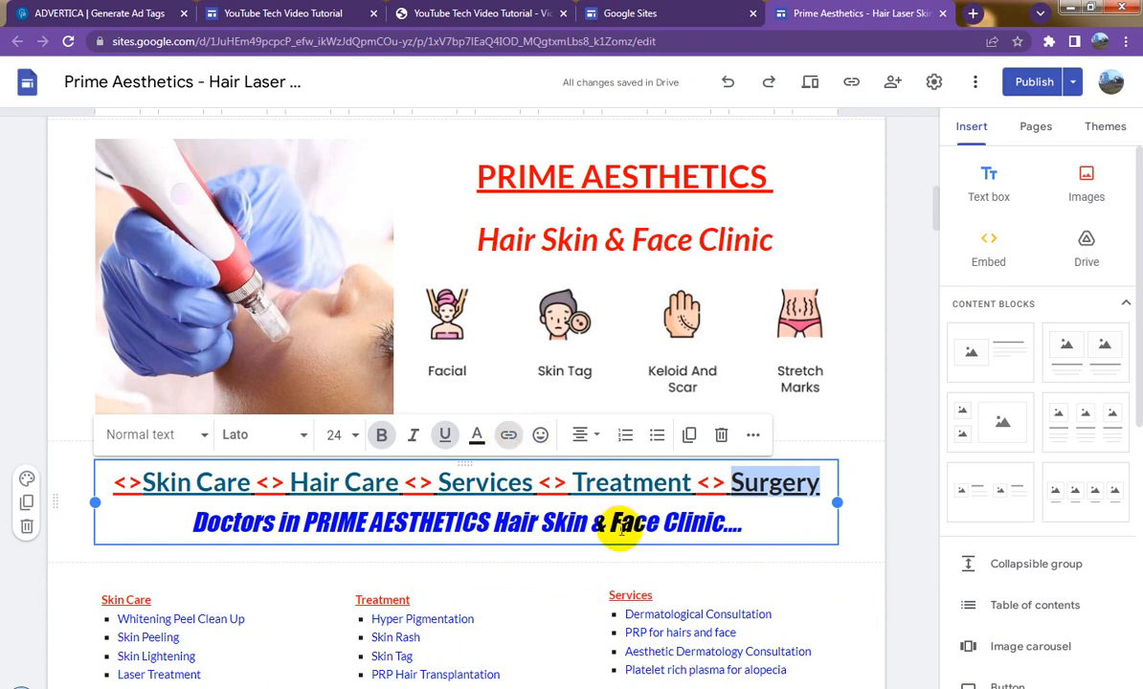
pyautogui.hotkey('ctrl', 'v')
pyautogui.click(988, 581)
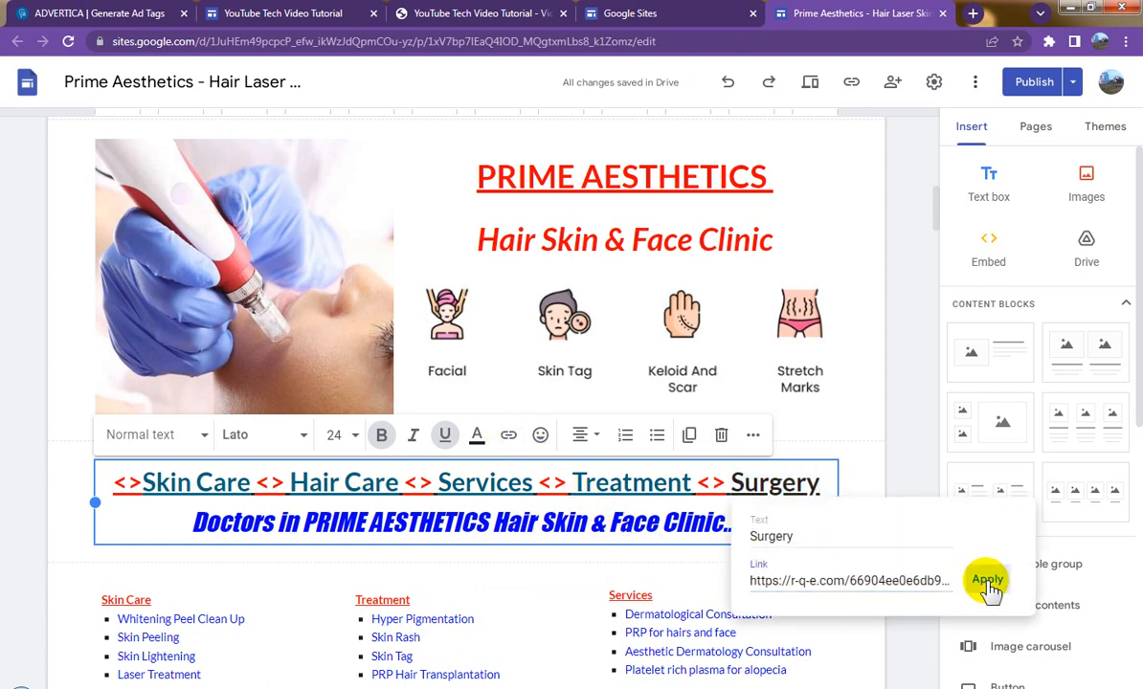
# - Set the linked "Skin Care", "Hair Care", "Services", "Treatment" and "Surgery" texts in the large category line to blue (#0000ff)
pyautogui.click(158, 487)
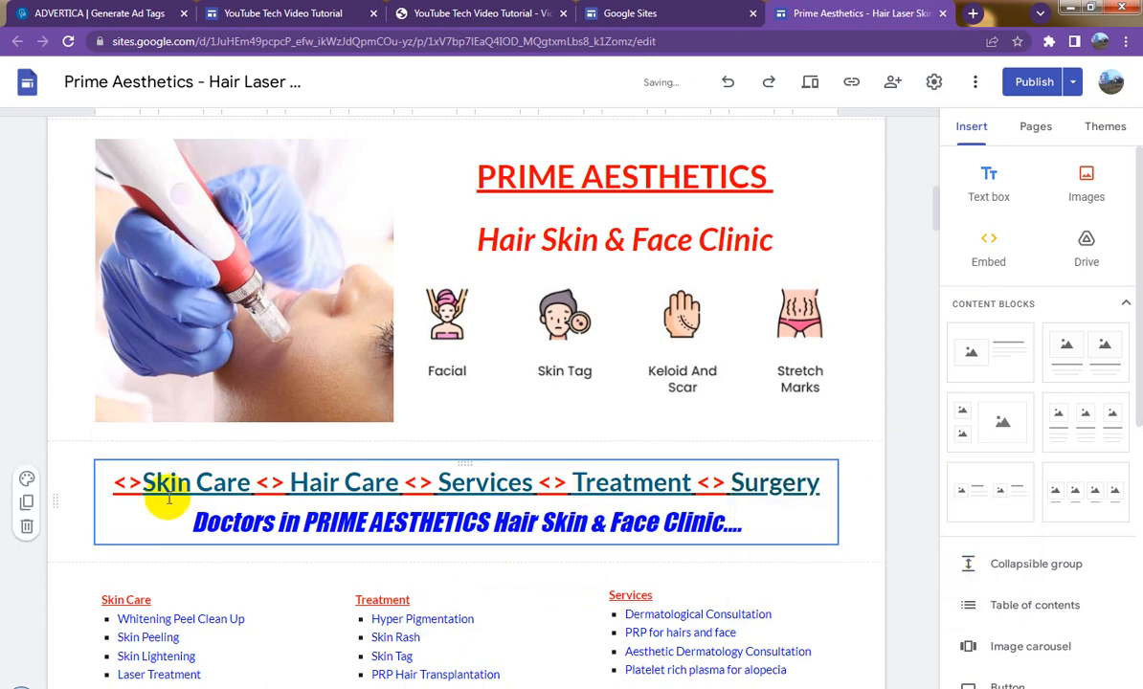
pyautogui.moveTo(144, 486); pyautogui.dragTo(250, 482)
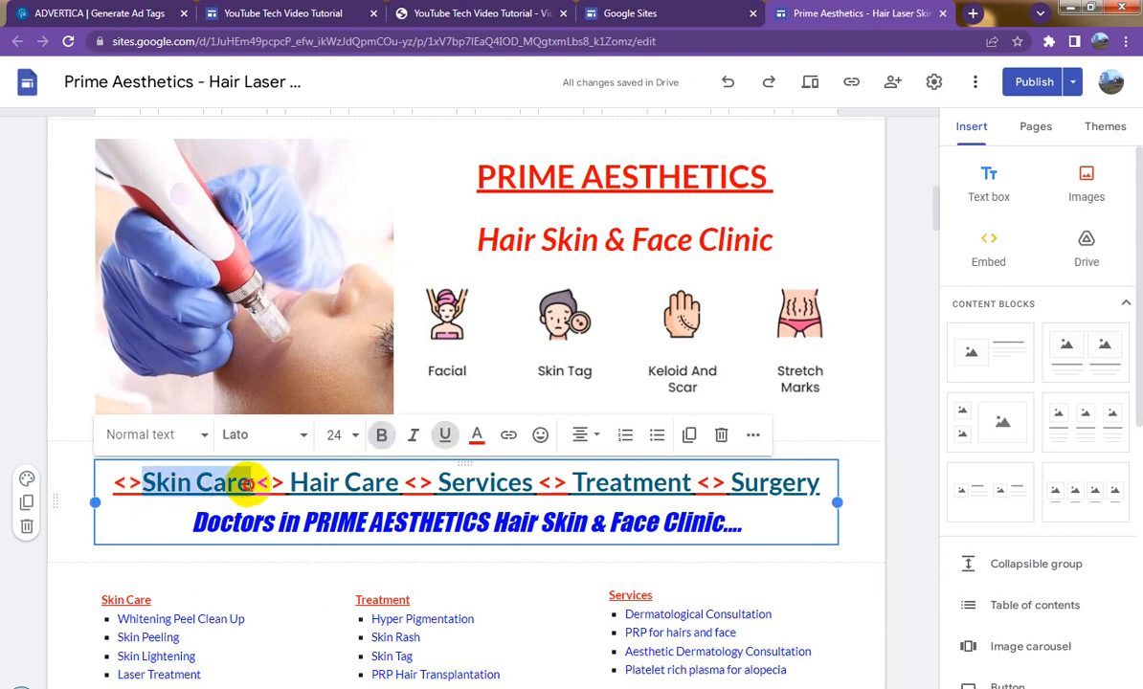
pyautogui.click(478, 435)
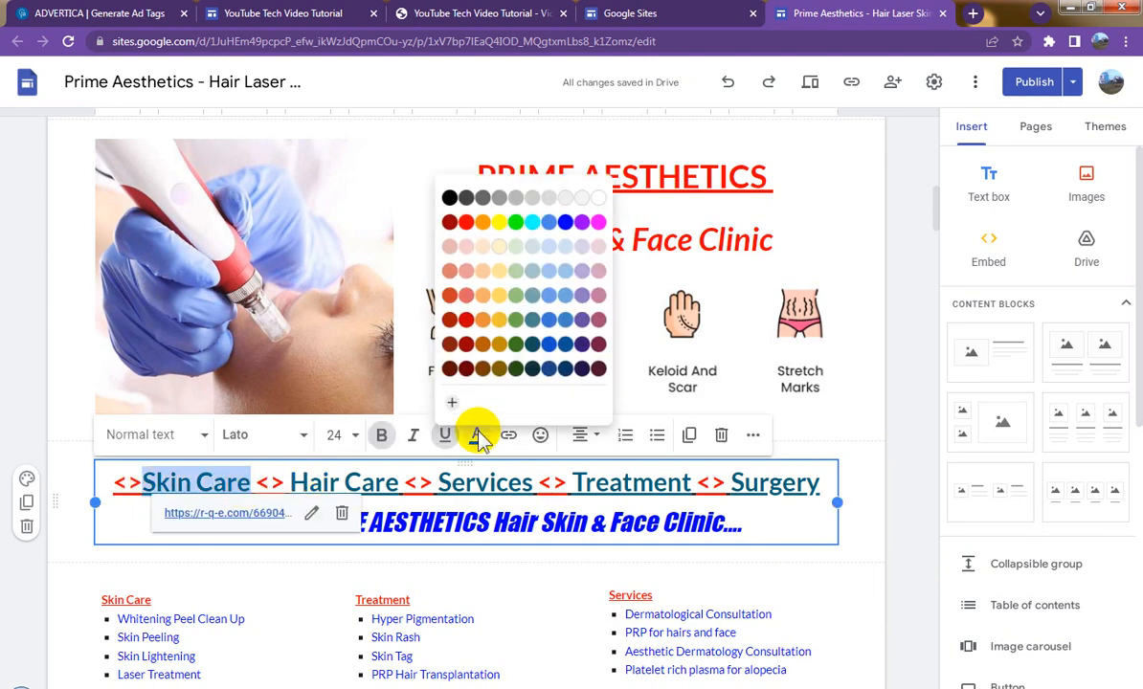
pyautogui.click(485, 297)
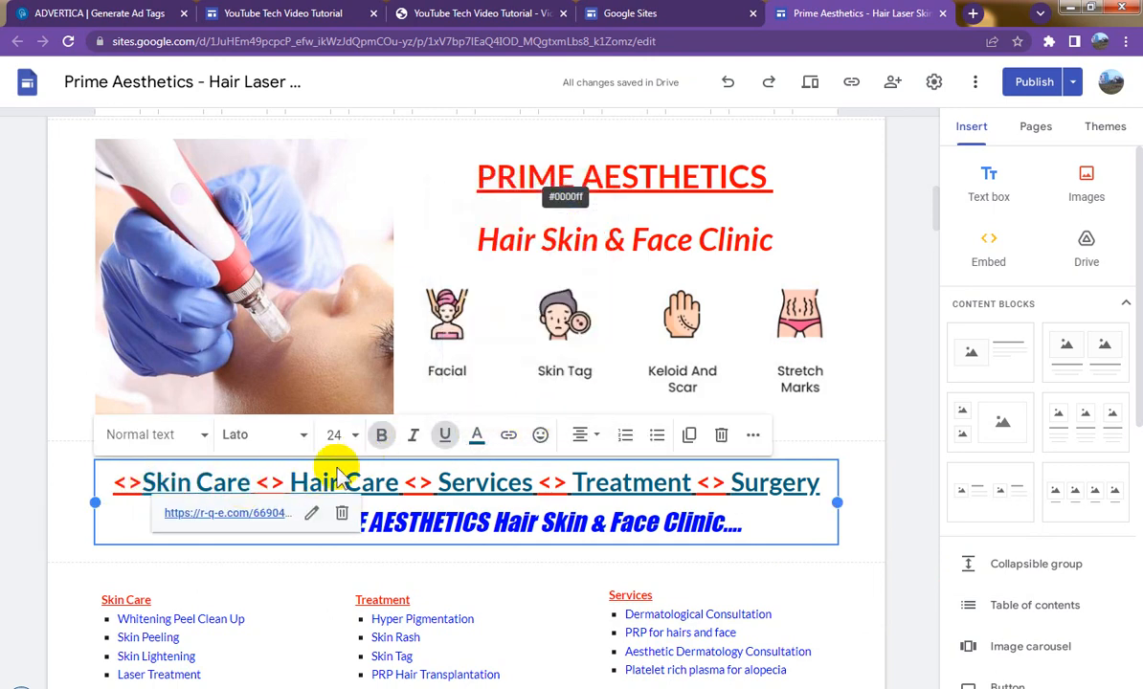
pyautogui.click(294, 481)
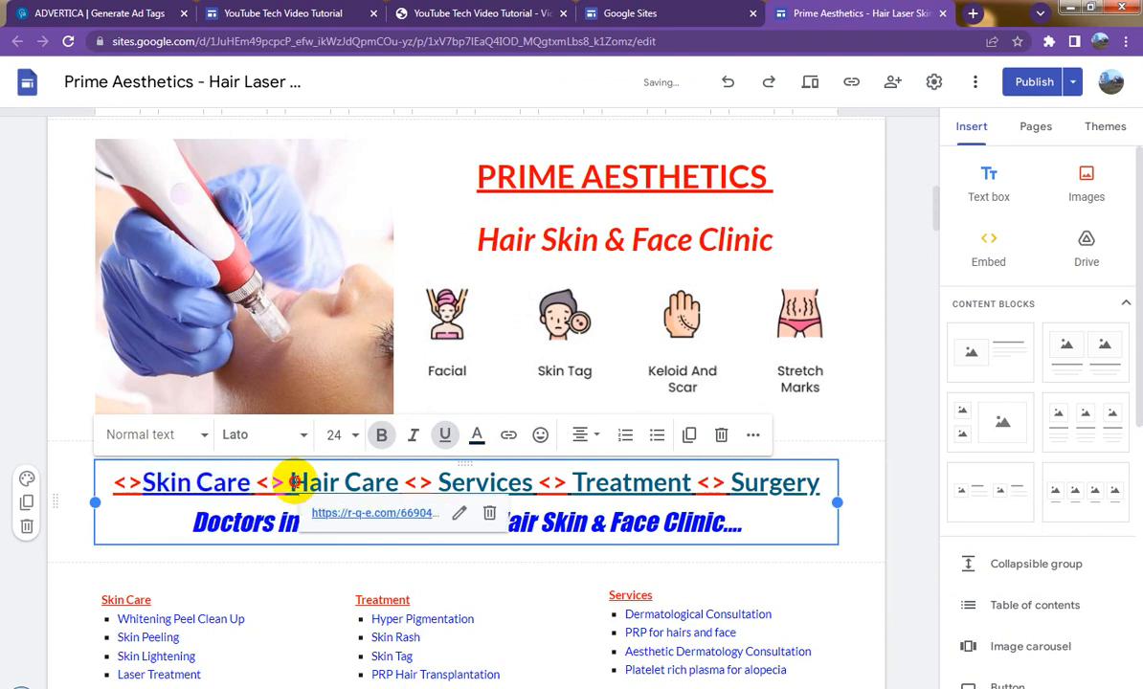
pyautogui.moveTo(294, 482); pyautogui.dragTo(382, 479)
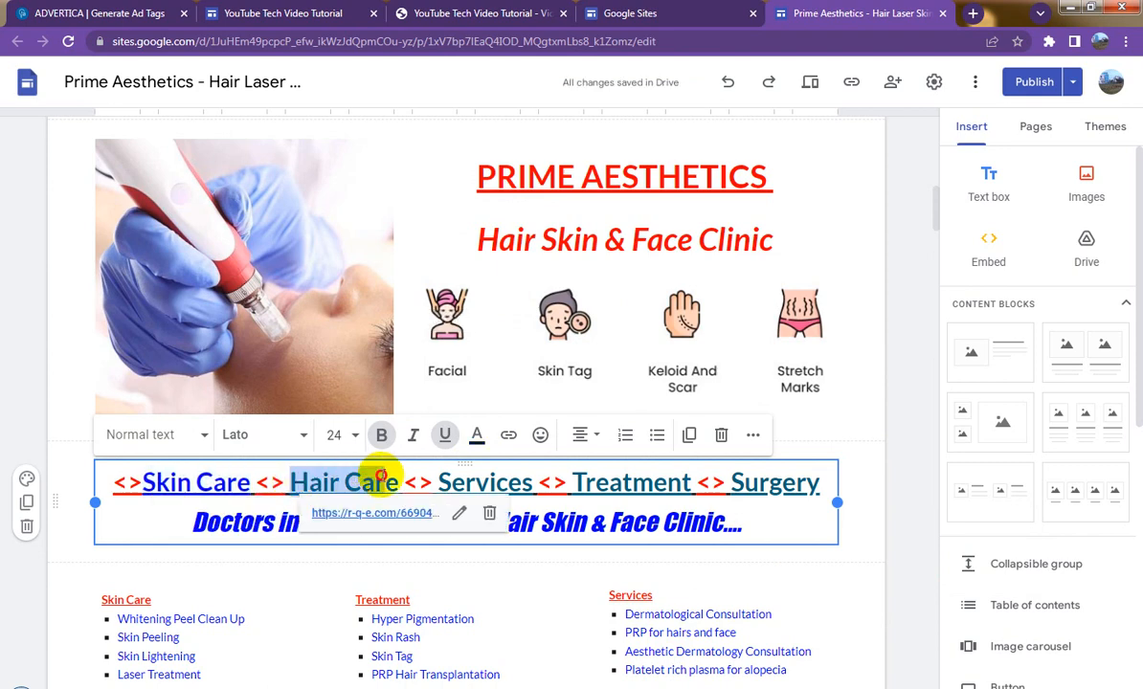
pyautogui.click(477, 439)
pyautogui.click(566, 223)
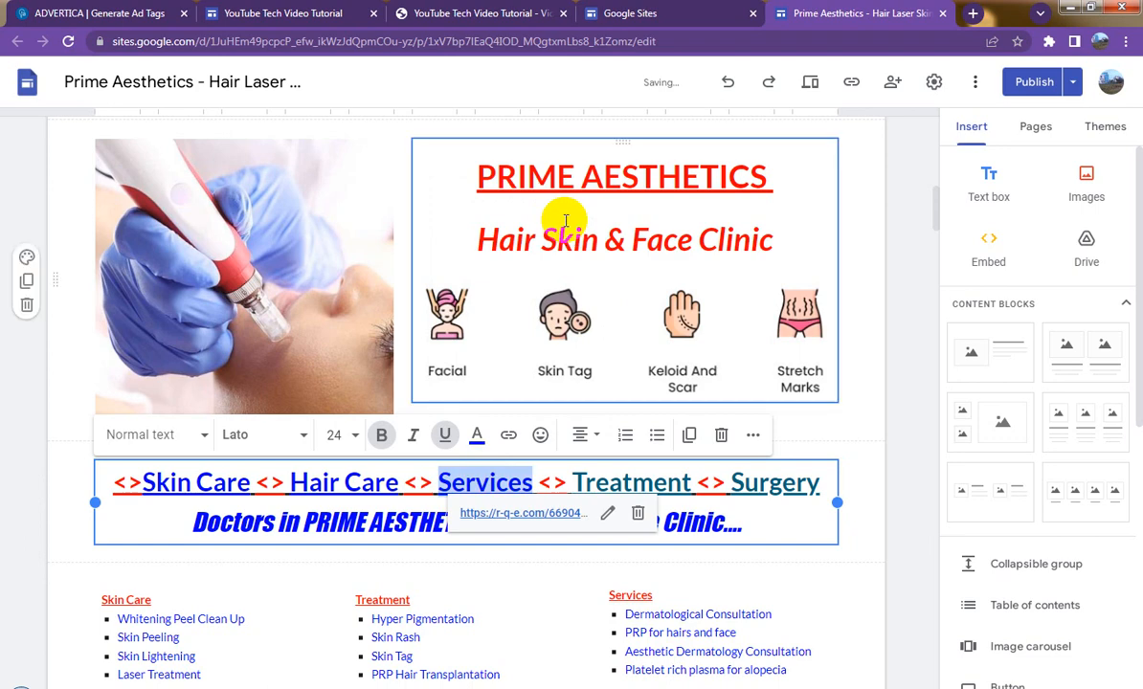
pyautogui.click(898, 357)
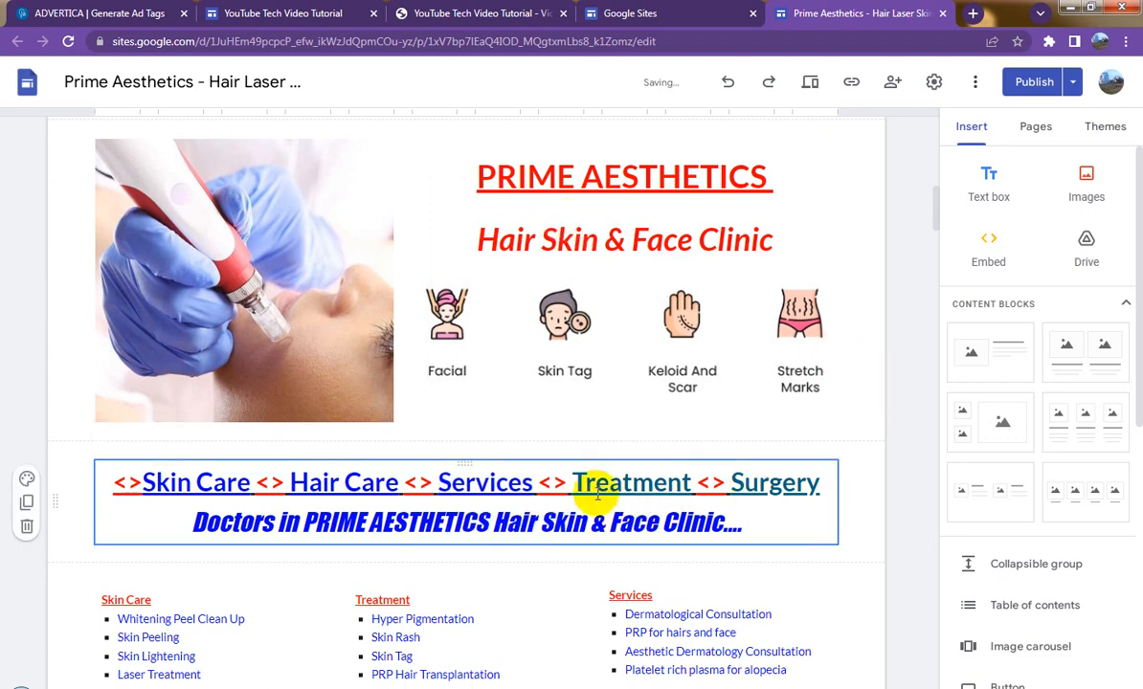
pyautogui.moveTo(578, 481); pyautogui.dragTo(680, 486)
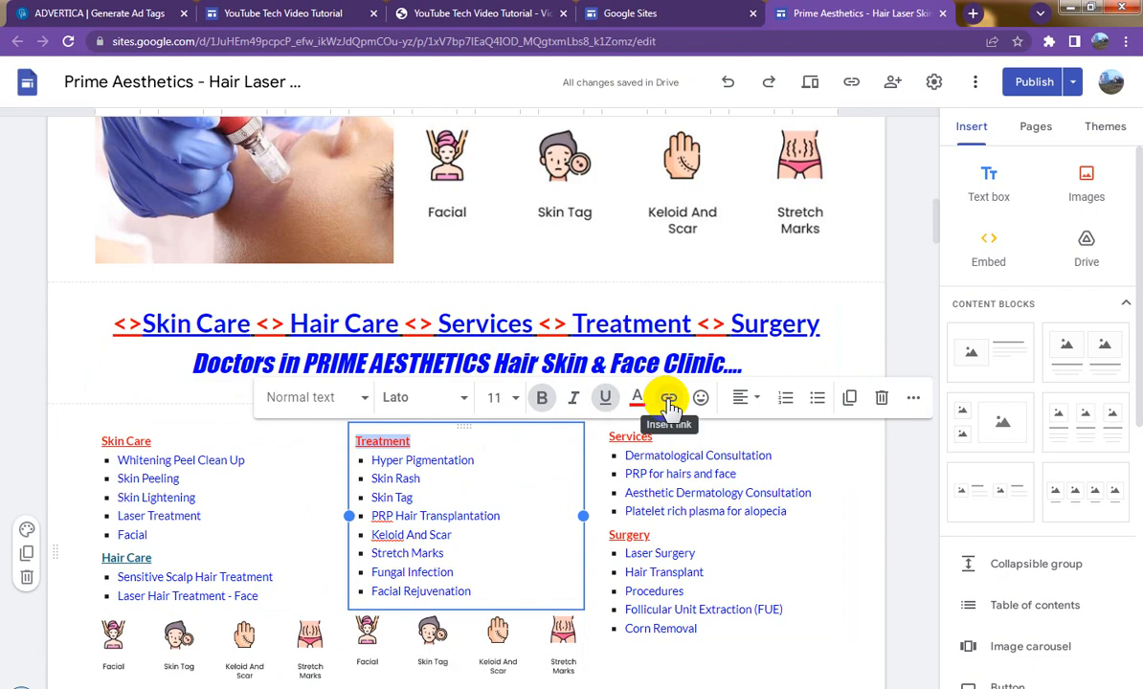
# - Link the "Treatment" heading above the Hyper Pigmentation list to the copied r-q-e.com ad URL
pyautogui.click(669, 406)
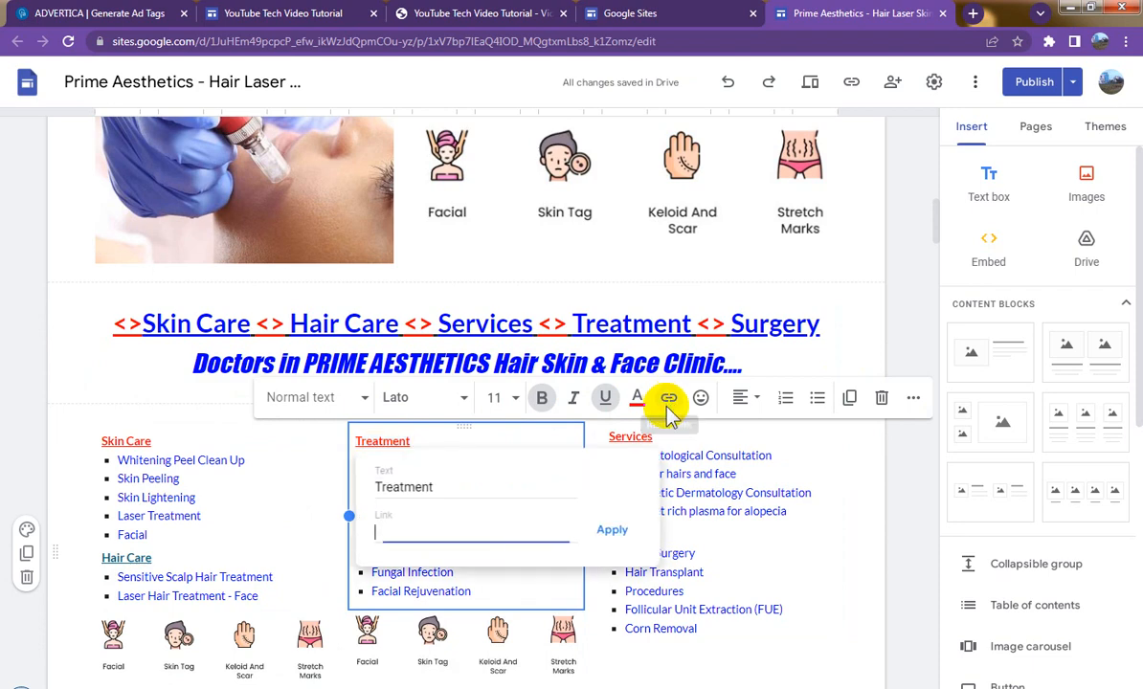
pyautogui.hotkey('ctrl', 'v')
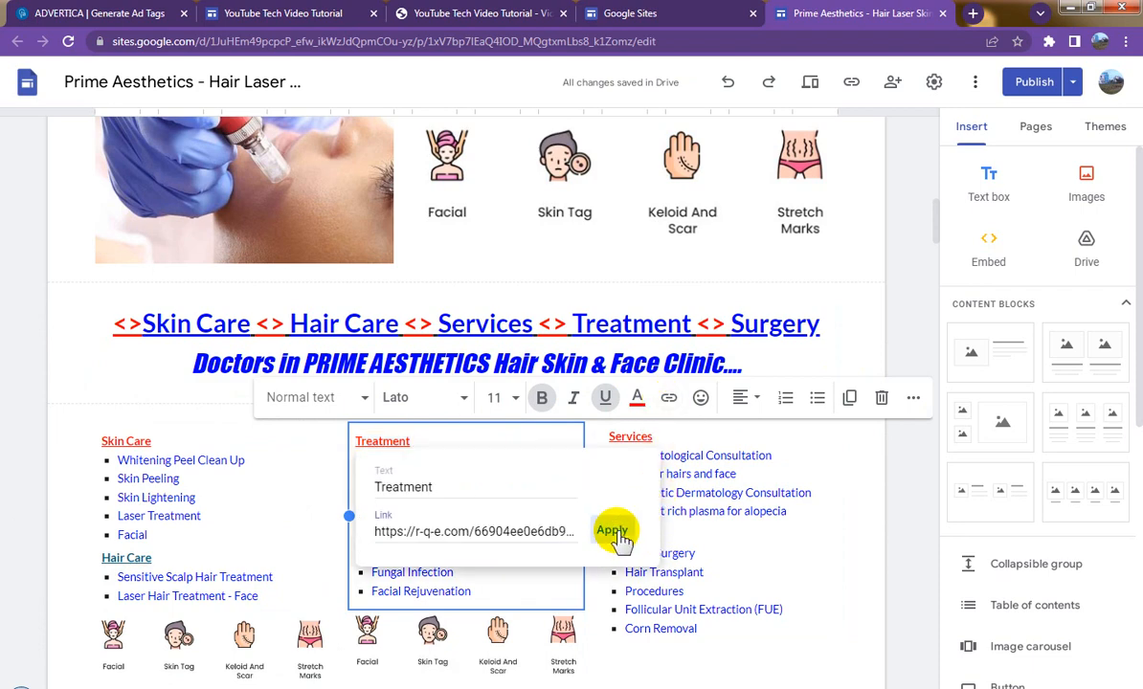
pyautogui.click(617, 534)
# - Link the "Services" and "Surgery" headings above their lists to the copied r-q-e.com ad URL
pyautogui.click(675, 449)
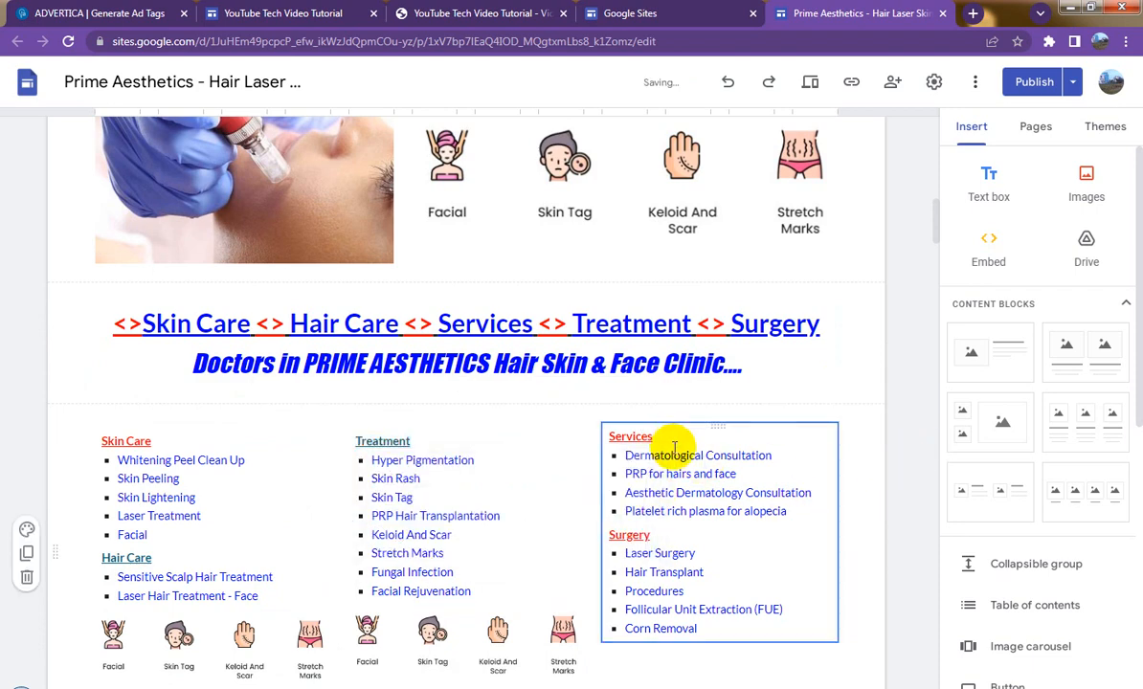
pyautogui.moveTo(659, 439); pyautogui.dragTo(607, 436)
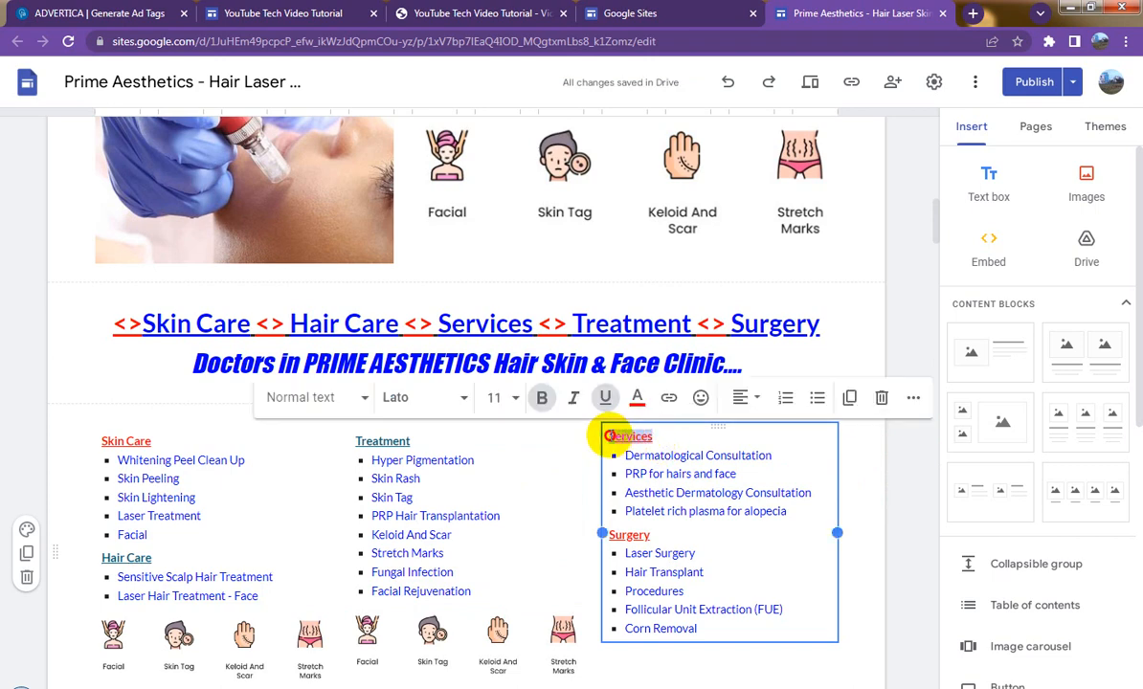
pyautogui.click(669, 400)
pyautogui.hotkey('ctrl', 'v')
pyautogui.click(866, 525)
pyautogui.moveTo(653, 536); pyautogui.dragTo(608, 535)
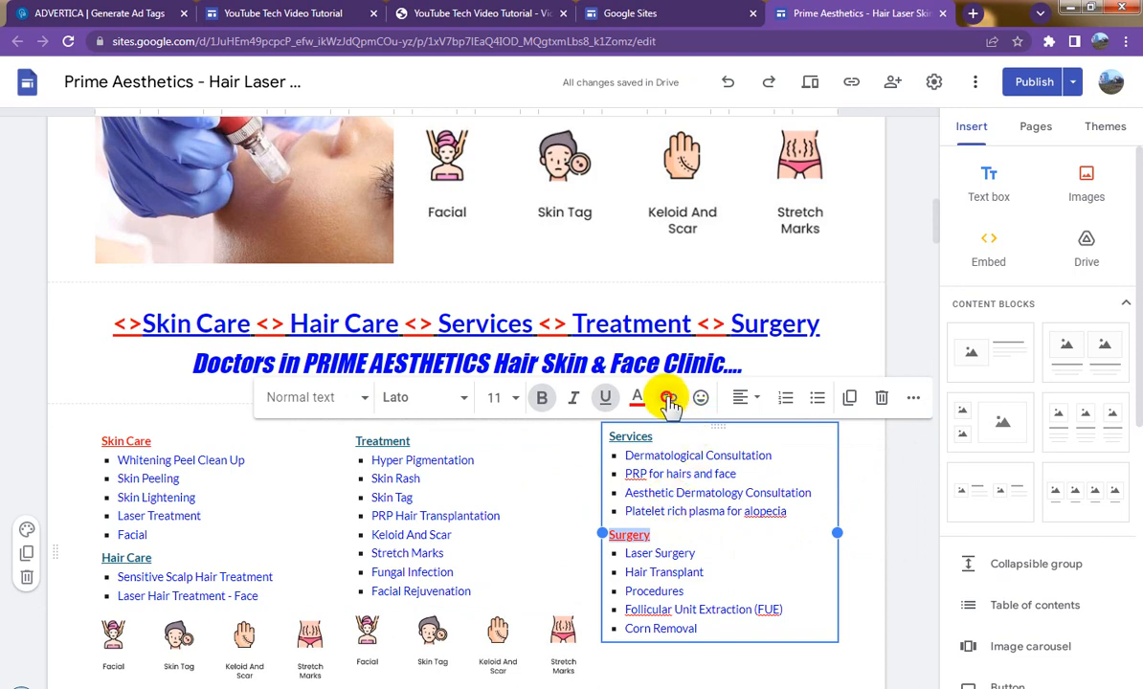
pyautogui.click(669, 400)
pyautogui.hotkey('ctrl', 'v')
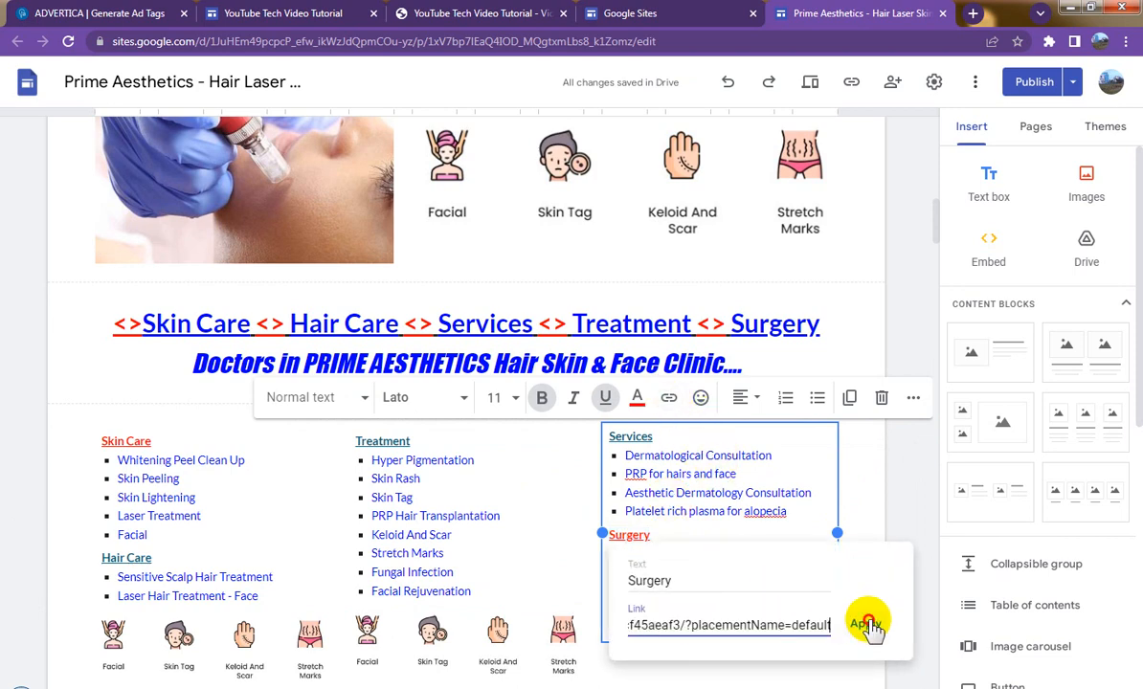
pyautogui.click(868, 624)
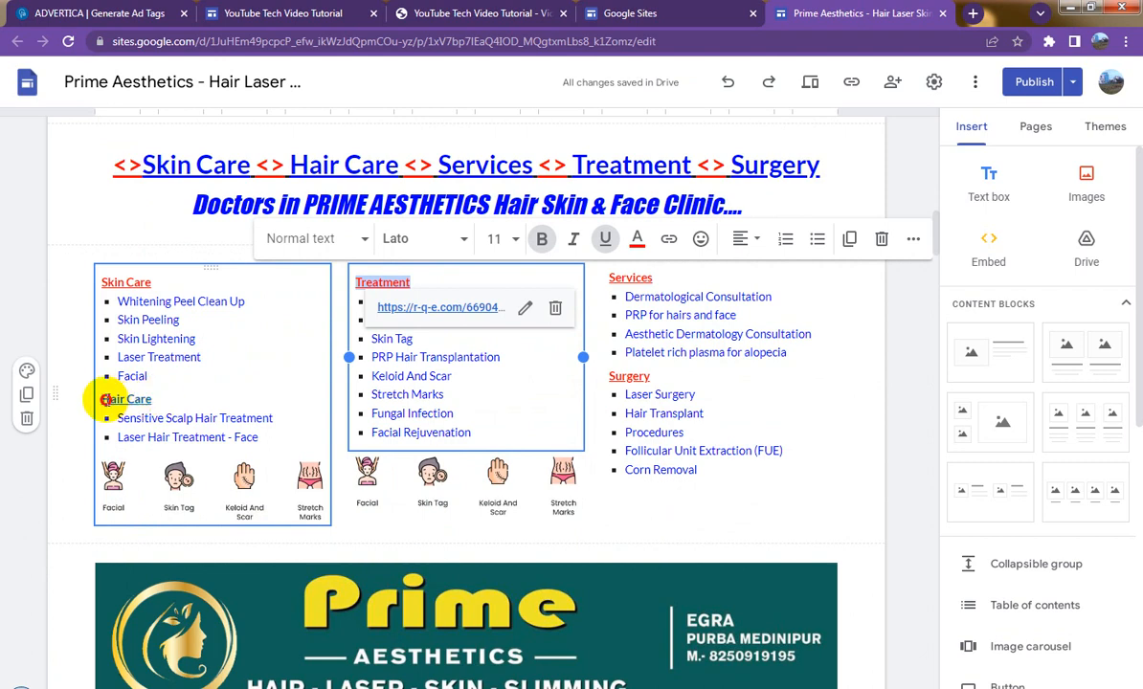
# - Set the linked "Hair Care" list heading to red and open the link editor of the treatment icons image below that list
pyautogui.click(105, 399)
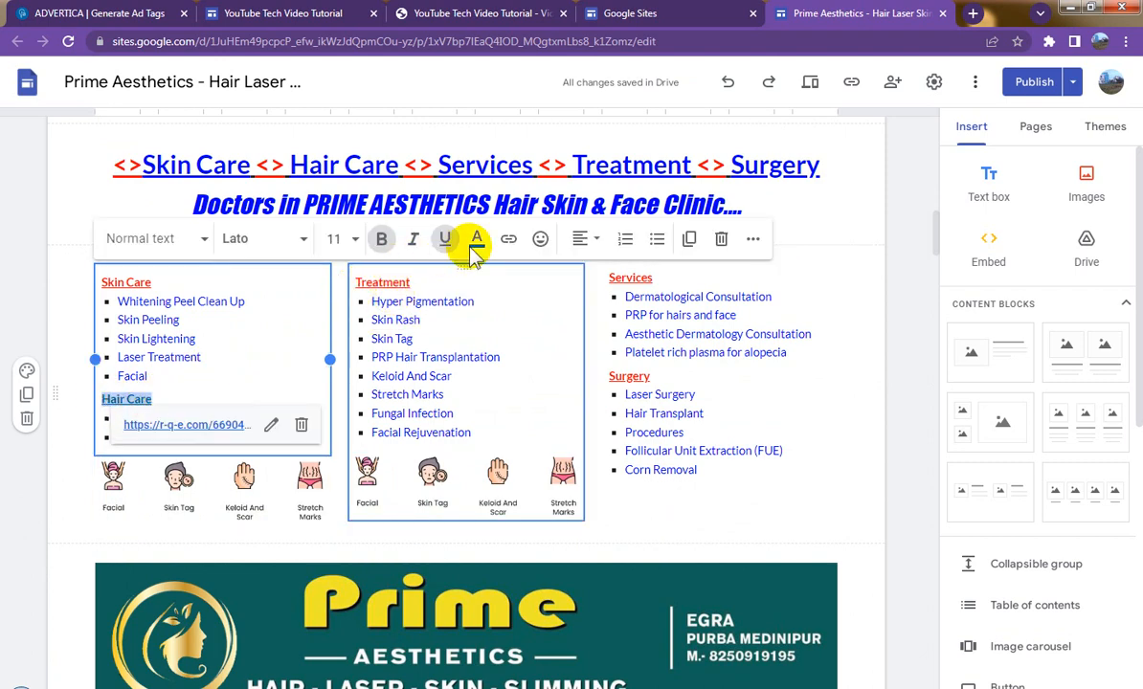
pyautogui.click(476, 242)
pyautogui.click(204, 490)
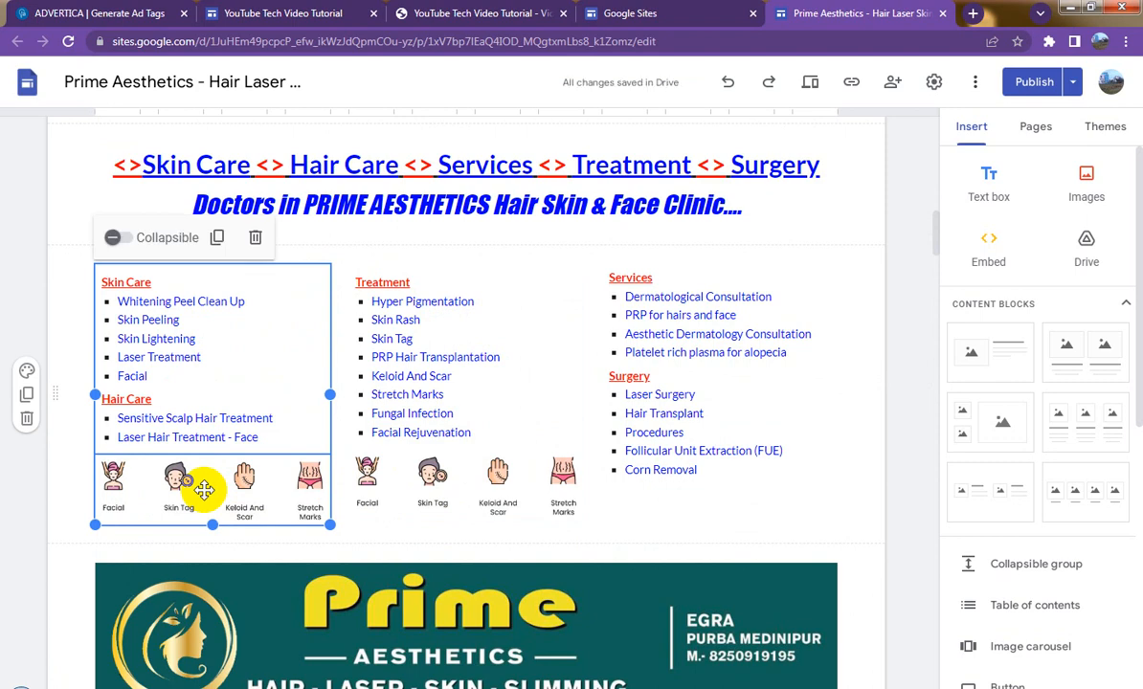
pyautogui.click(204, 490)
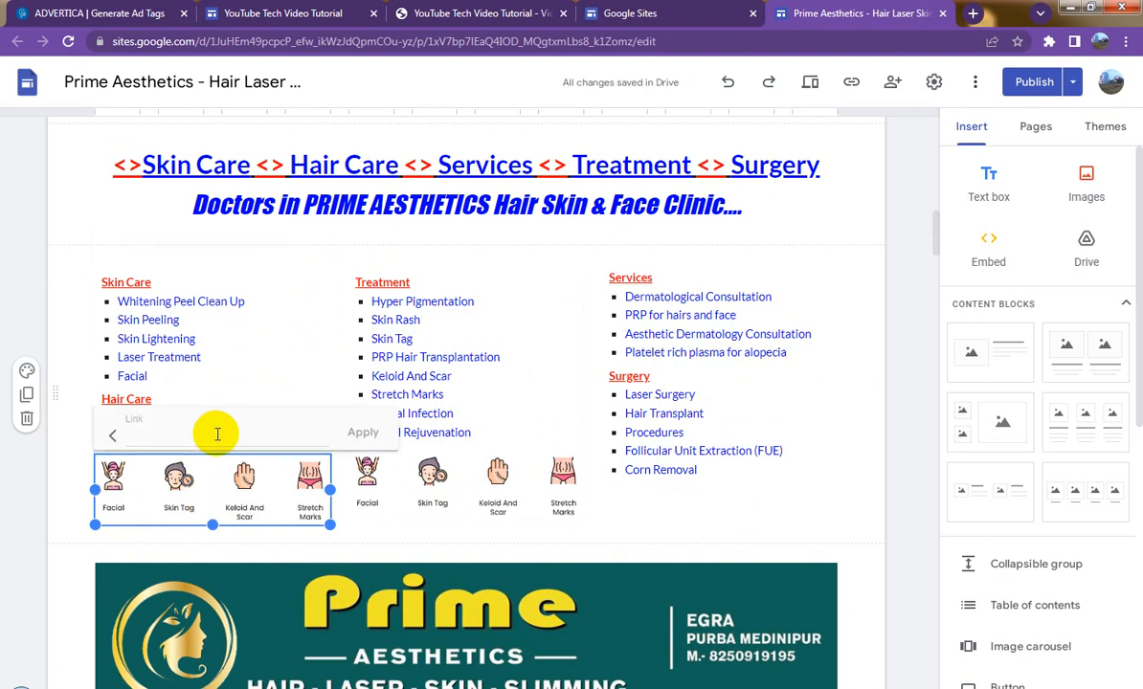
# - Replace the link on the red "INFO SERVICE" banner image with the copied r-q-e.com ad URL
pyautogui.scroll(-10, 217, 434)
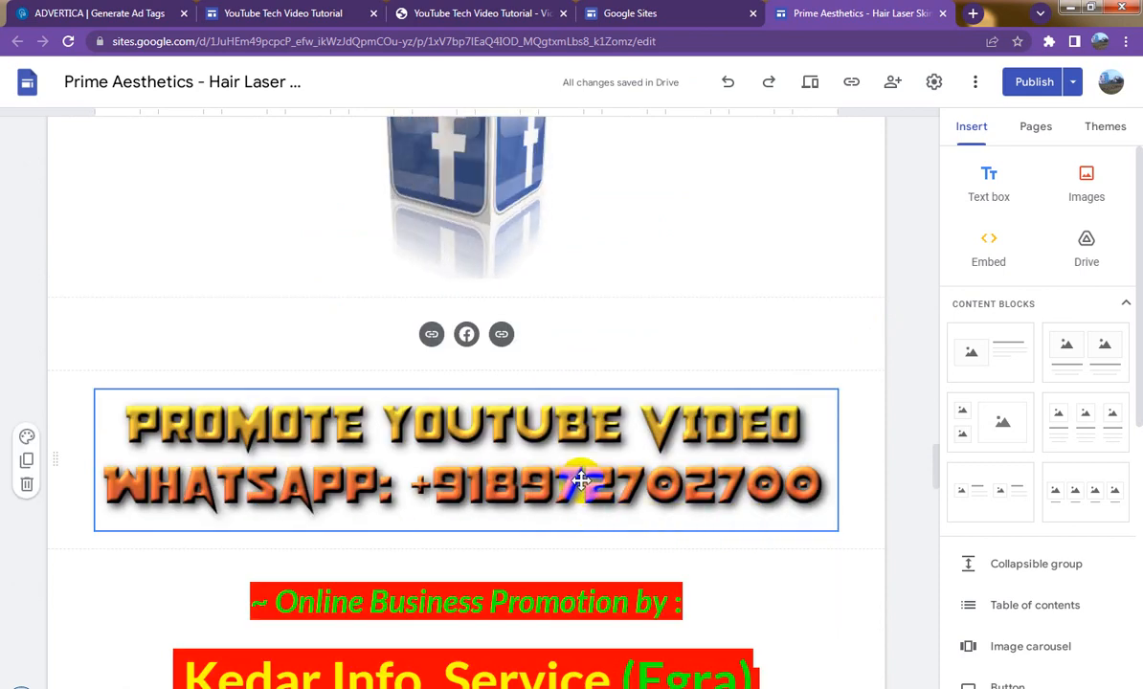
pyautogui.scroll(-2, 581, 498)
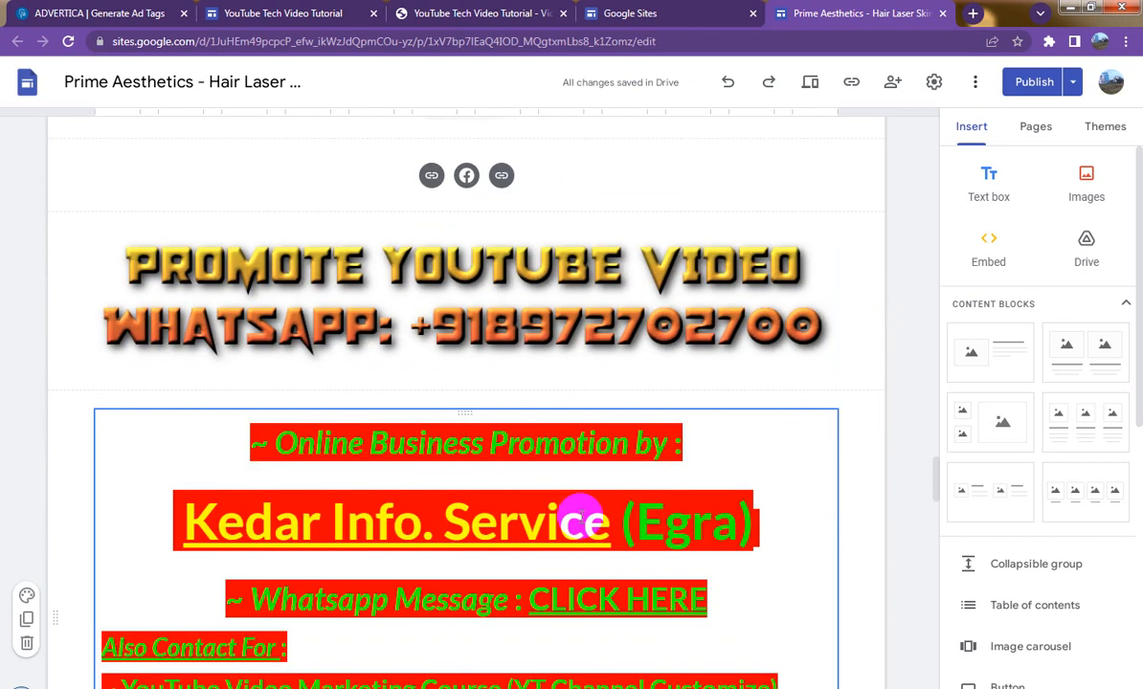
pyautogui.scroll(-2, 581, 521)
pyautogui.scroll(-9, 657, 533)
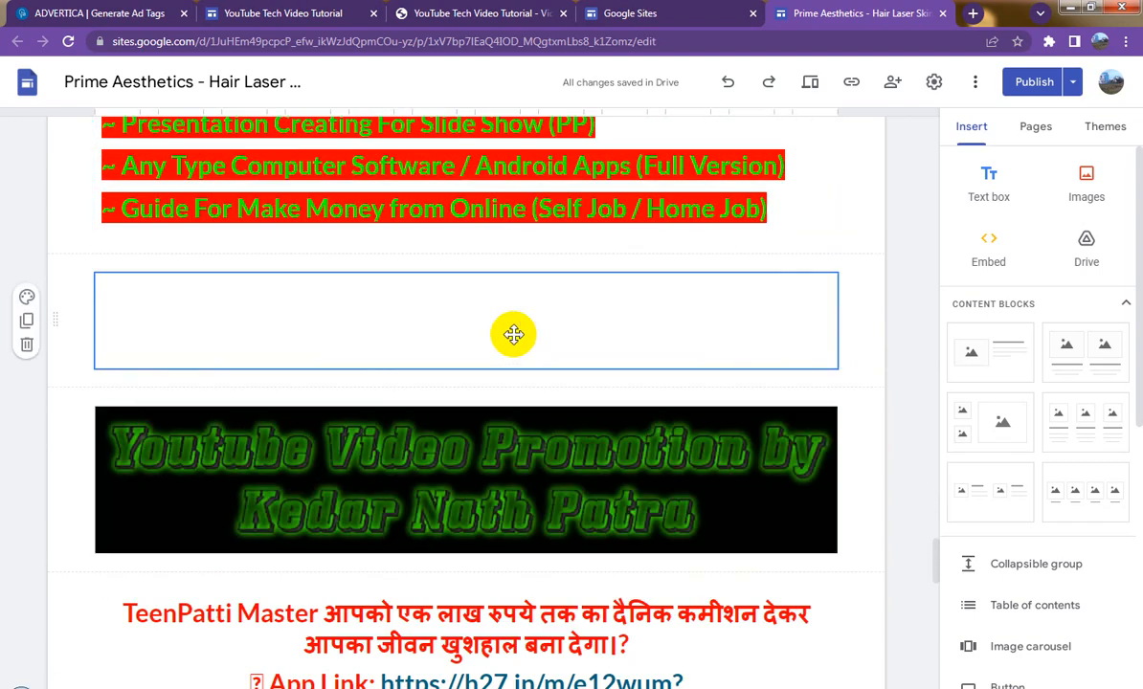
pyautogui.click(513, 323)
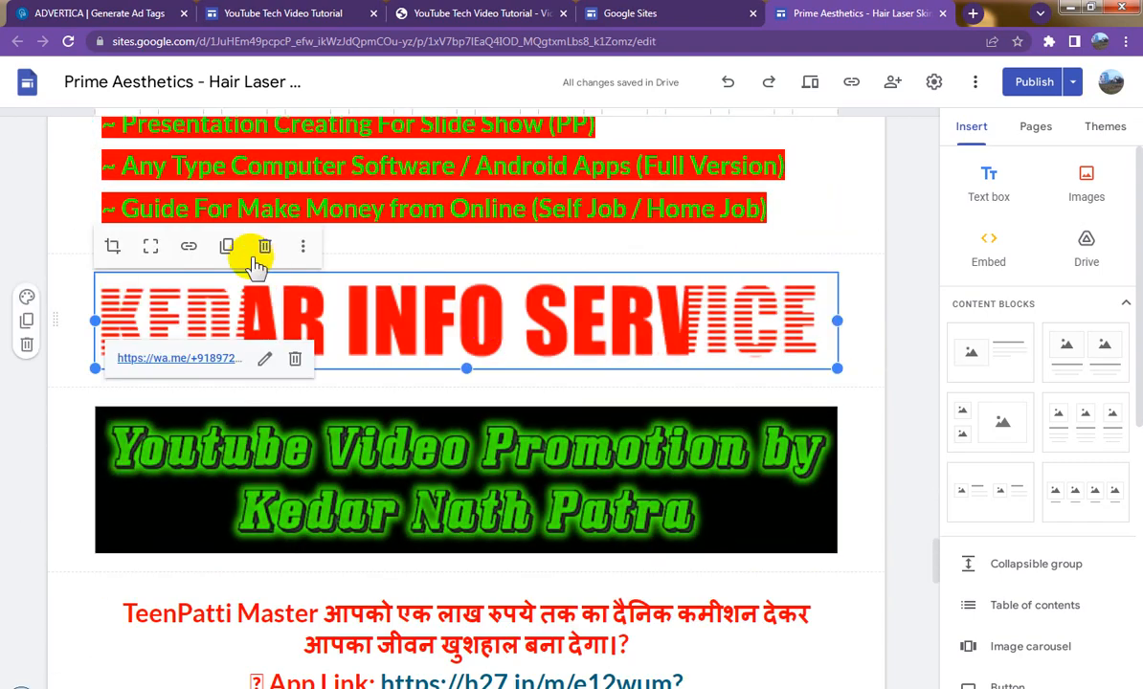
pyautogui.click(374, 327)
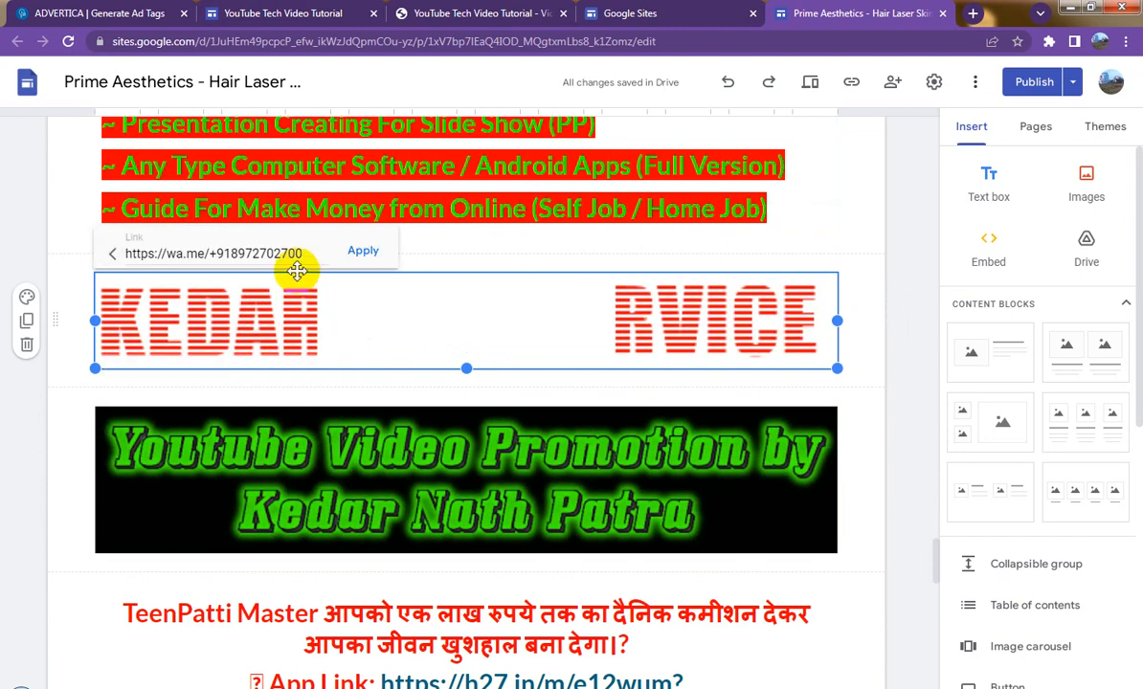
pyautogui.tripleClick(281, 254)
pyautogui.hotkey('ctrl', 'v')
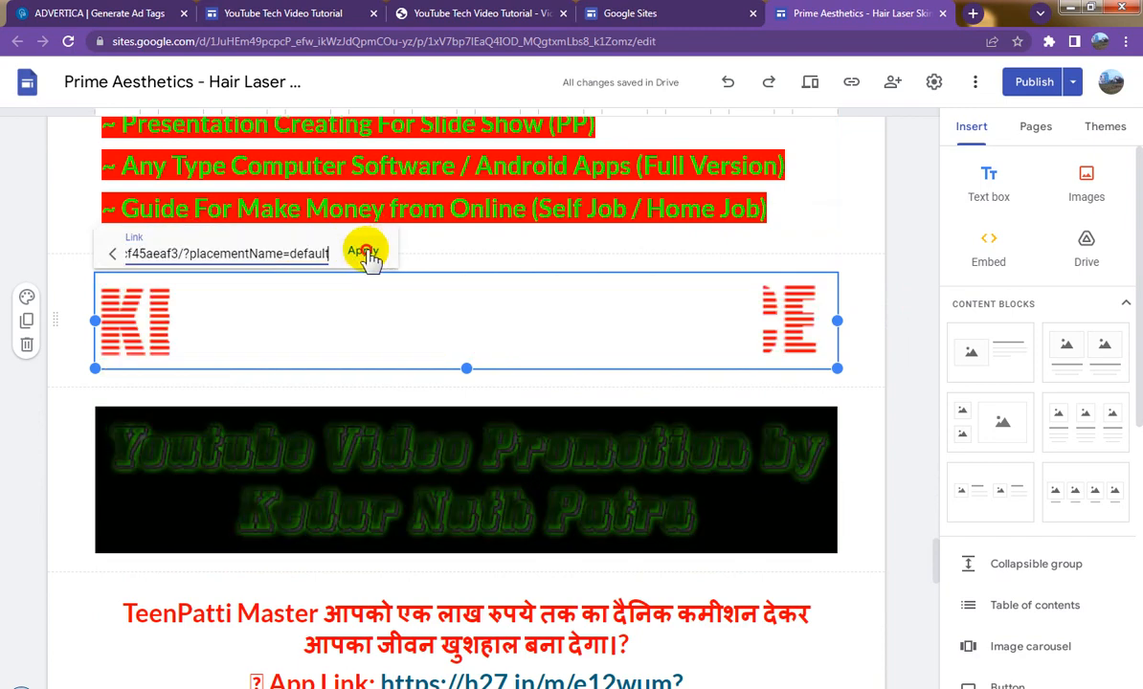
pyautogui.click(367, 251)
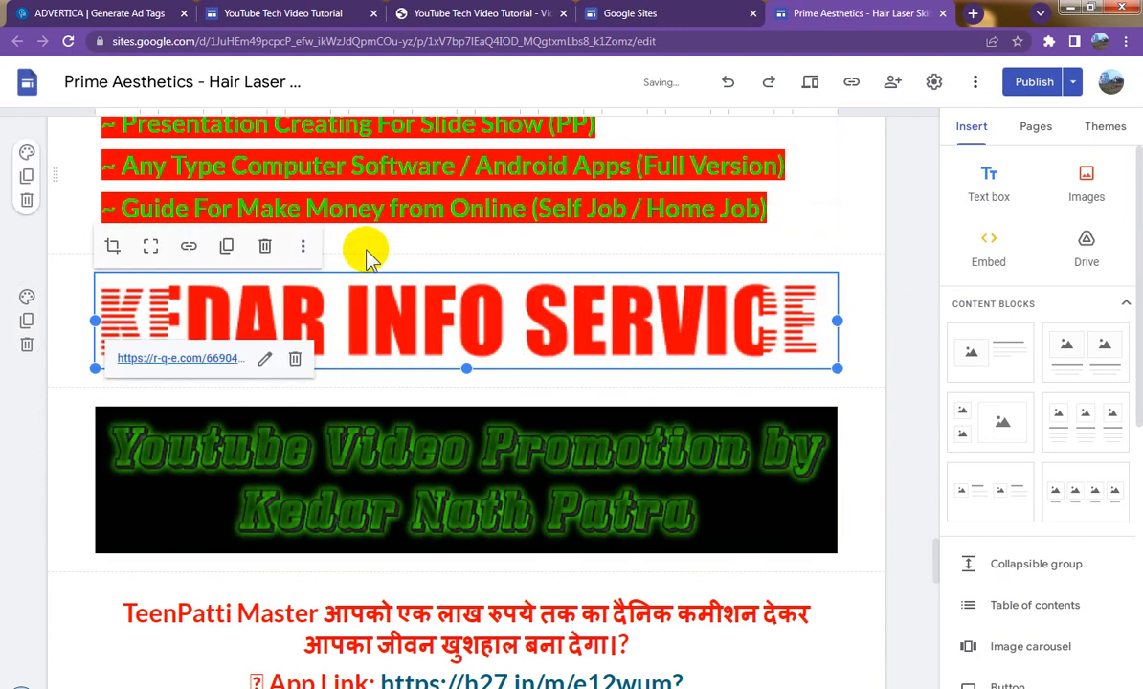
# - Replace the link on the green "Youtube Video Promotion" banner image with the copied r-q-e.com ad URL
pyautogui.scroll(-2, 467, 391)
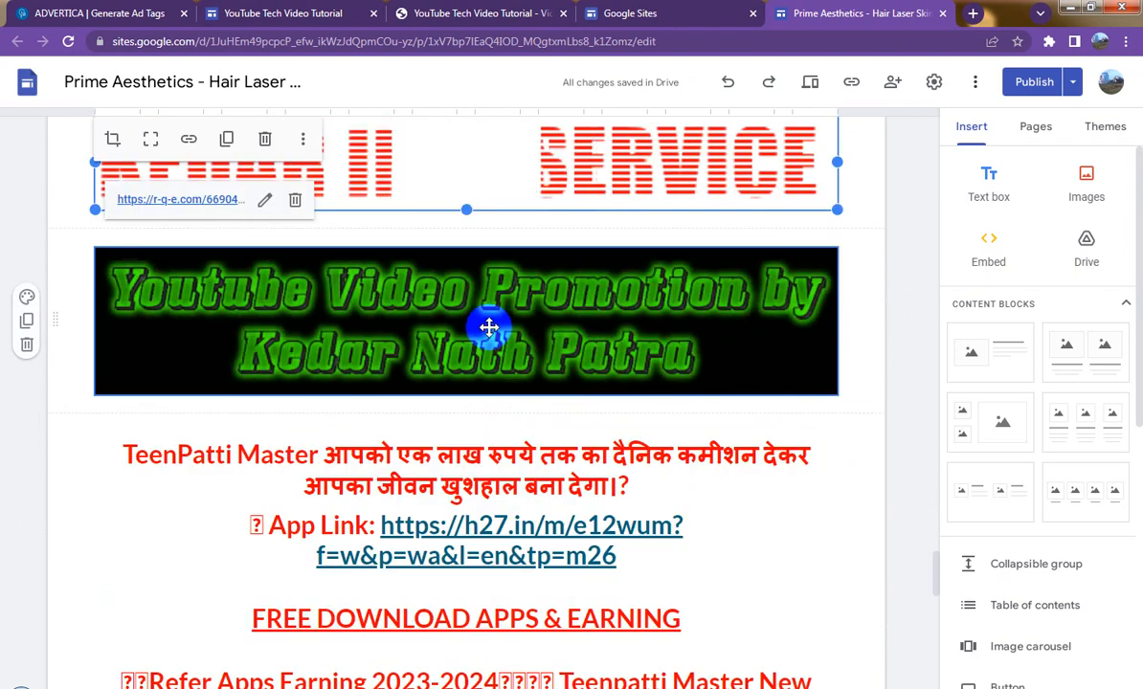
pyautogui.click(489, 329)
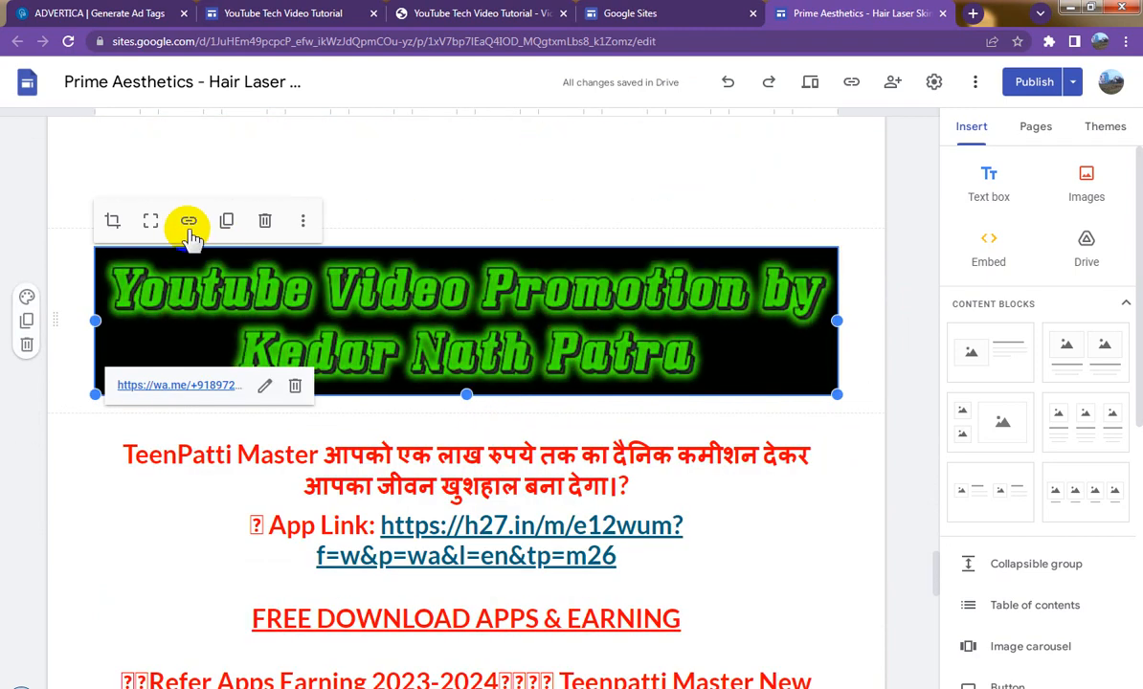
pyautogui.click(188, 226)
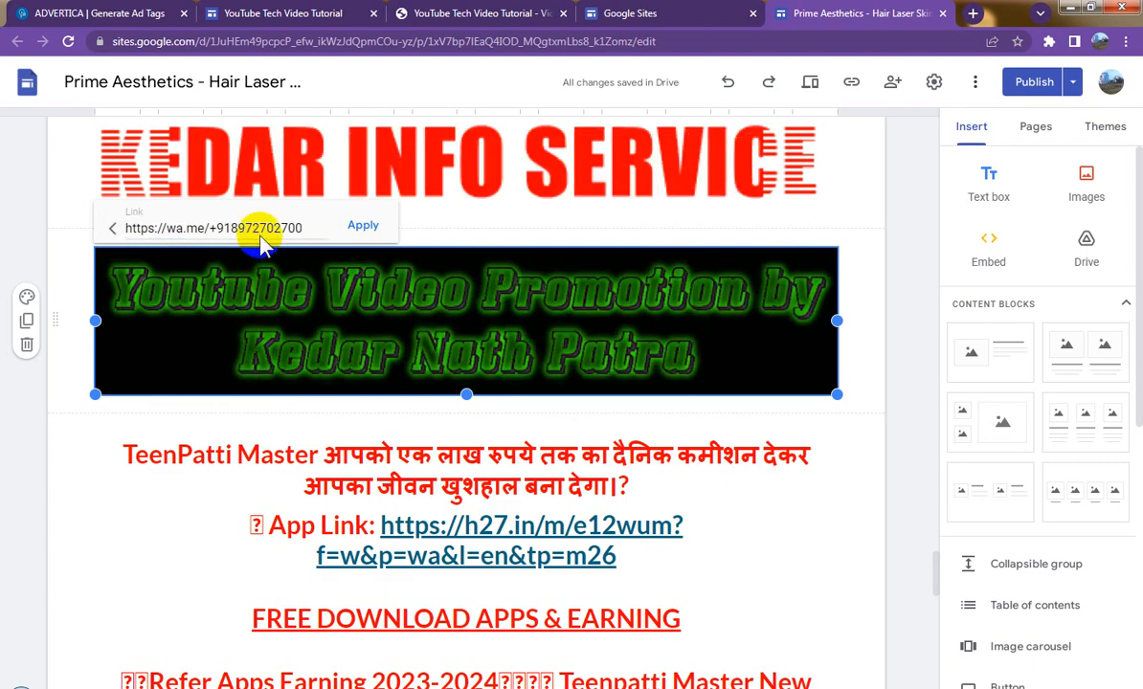
pyautogui.tripleClick(263, 227)
pyautogui.hotkey('ctrl', 'v')
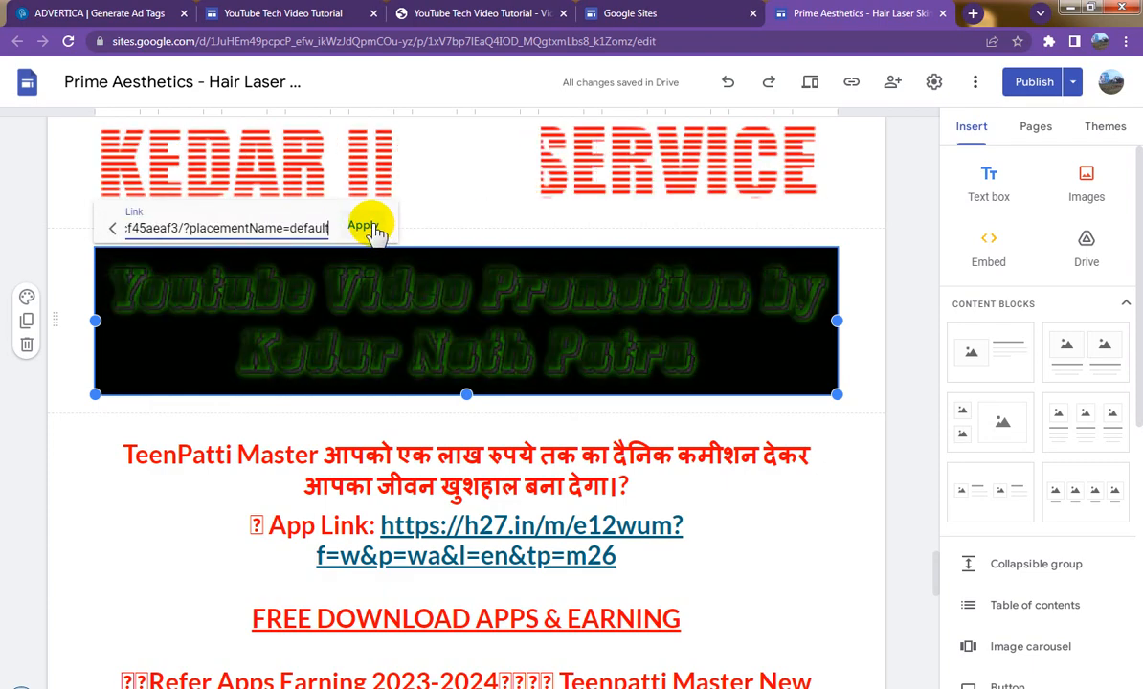
pyautogui.click(366, 226)
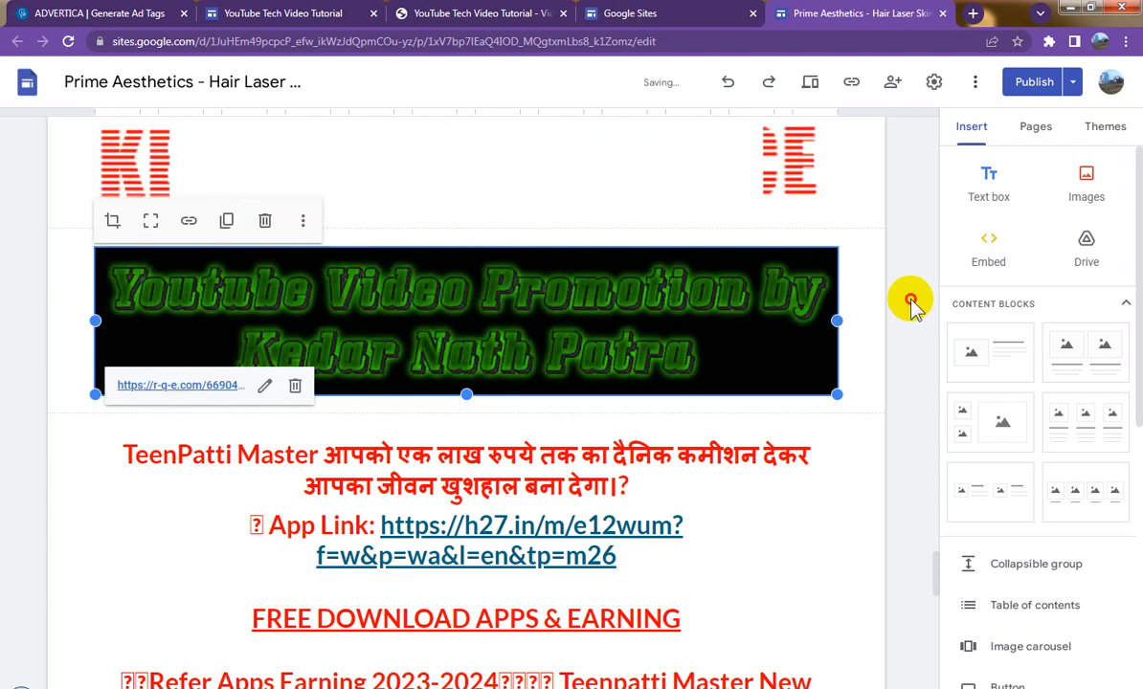
pyautogui.click(910, 303)
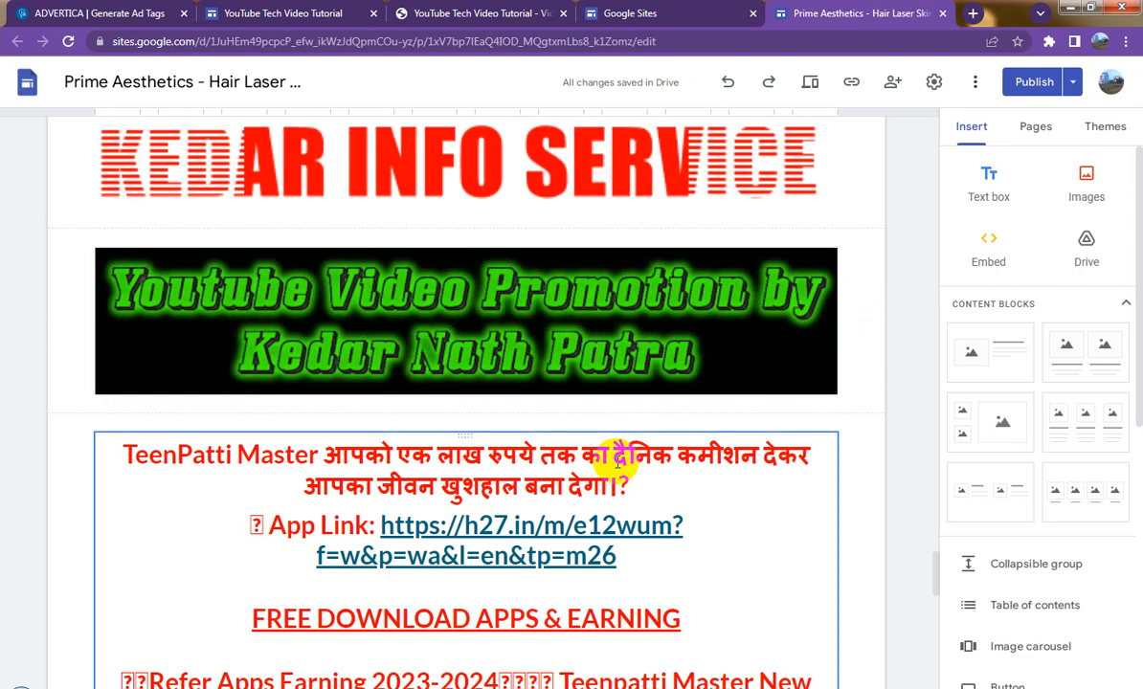
# - Check the app download links at the end of the Prime Aesthetics page and look through the YouTube Tech Video Tutorial site
pyautogui.scroll(-5, 612, 457)
pyautogui.scroll(-8, 618, 463)
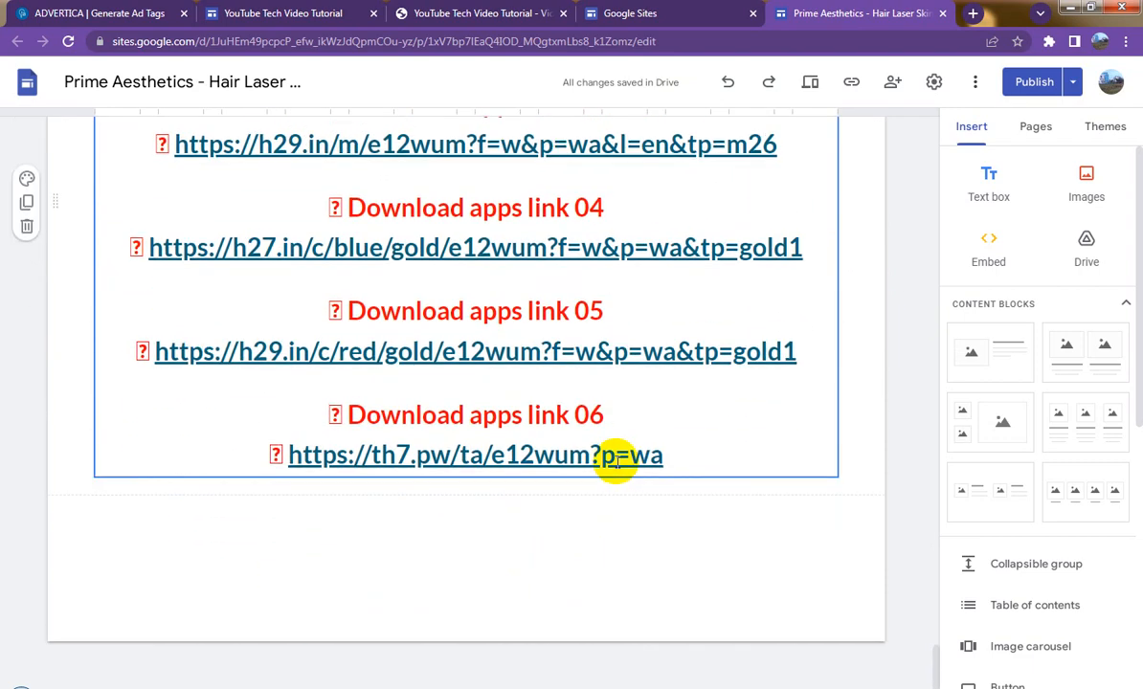
pyautogui.scroll(3, 620, 458)
pyautogui.click(287, 16)
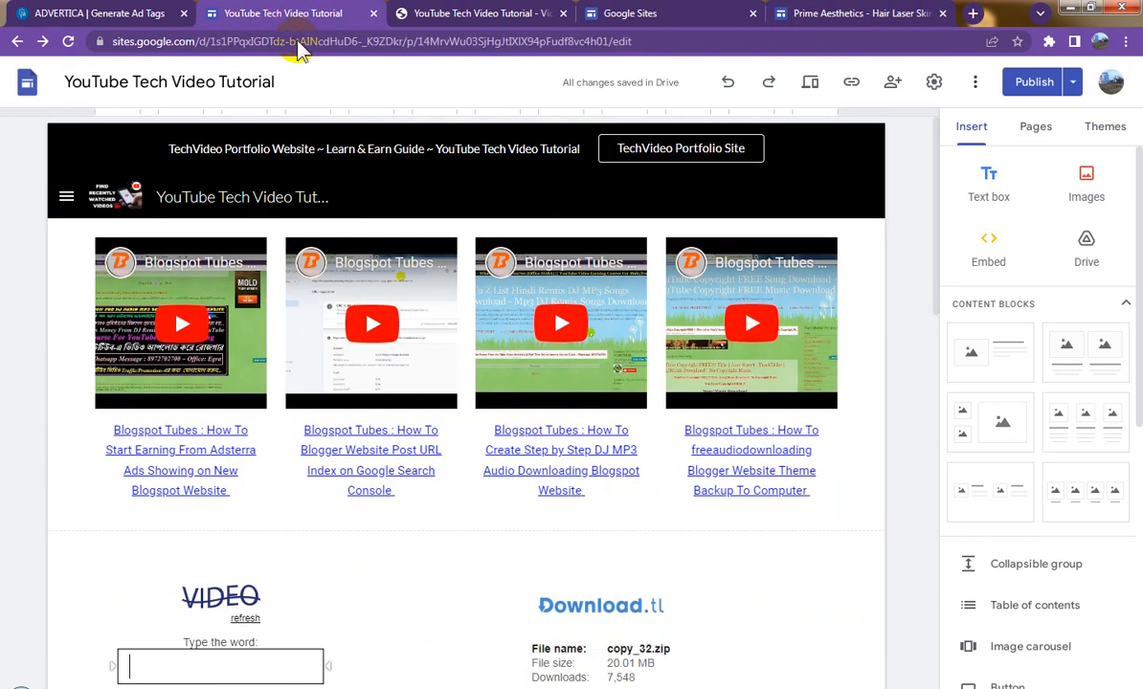
pyautogui.scroll(-2, 594, 383)
pyautogui.scroll(-3, 629, 401)
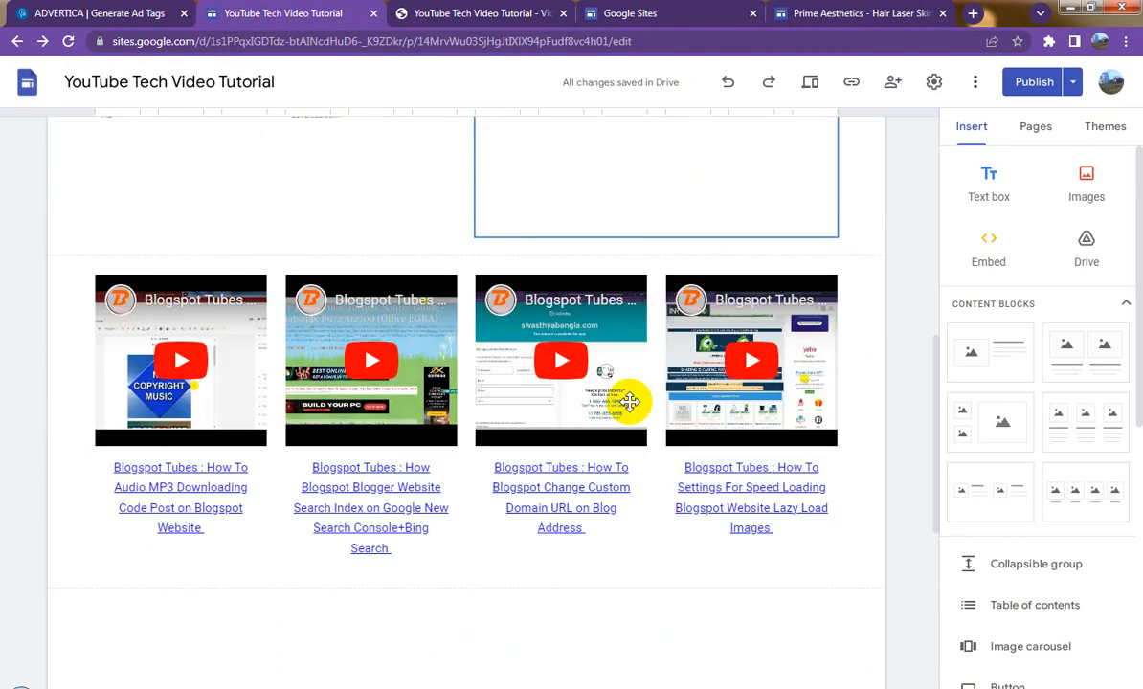
pyautogui.scroll(3, 629, 402)
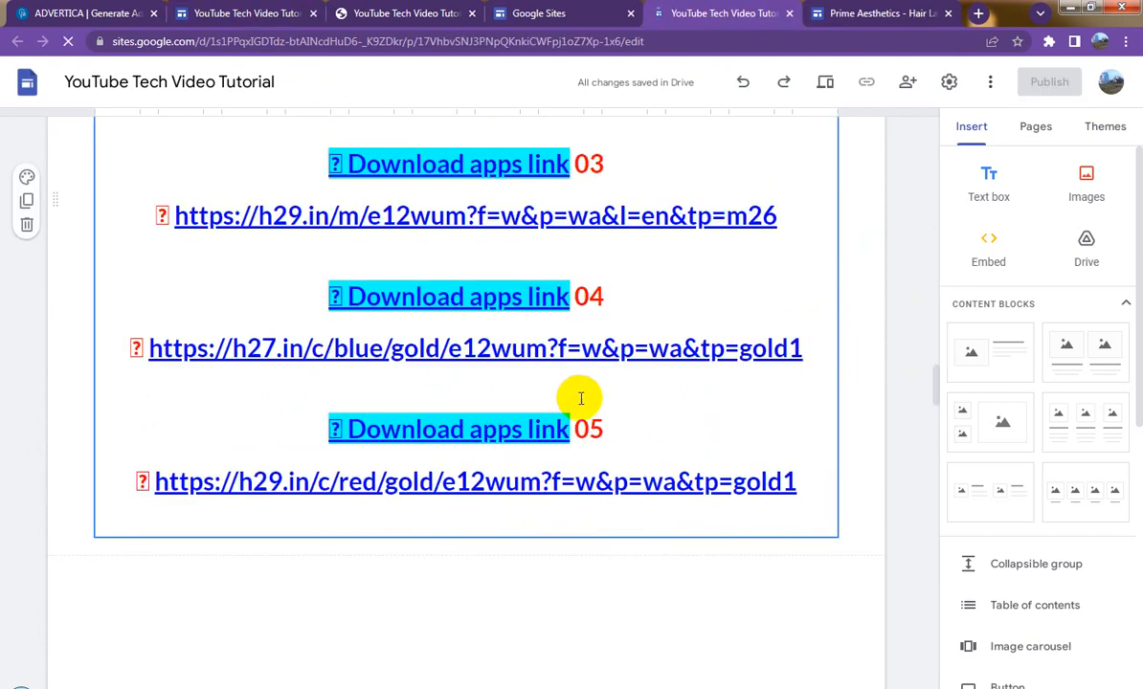
# - Copy the entire "TeenPatti Master" text block with its app download links from the YouTube Tech Video Tutorial page
pyautogui.scroll(3, 583, 391)
pyautogui.scroll(1, 593, 387)
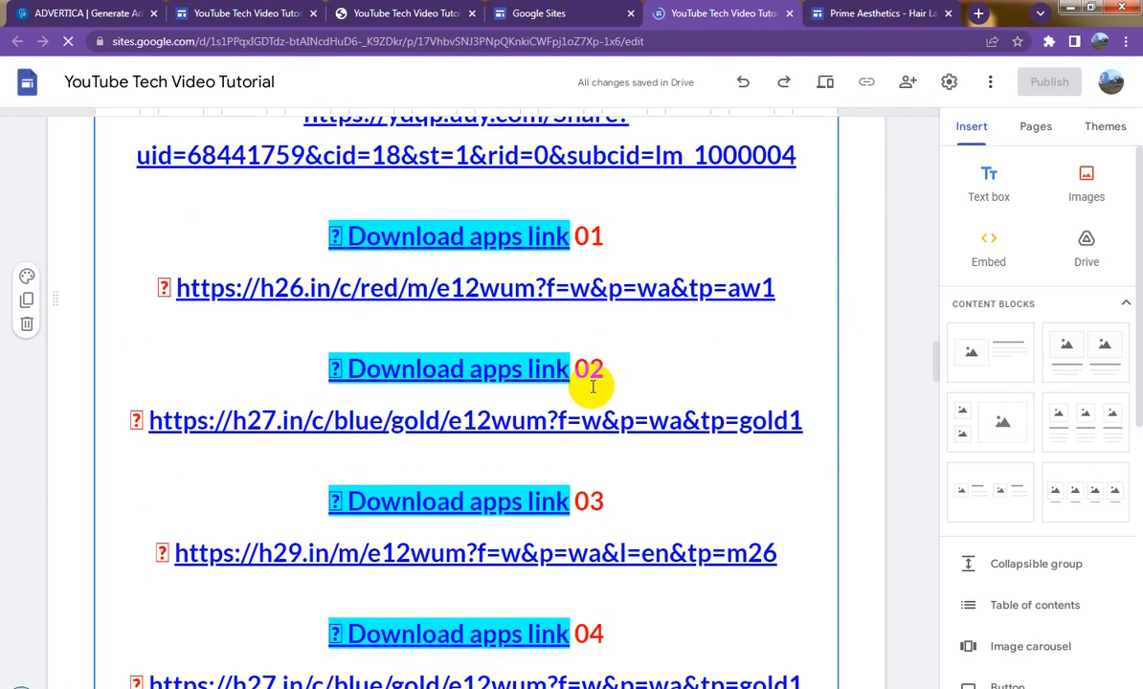
pyautogui.scroll(3, 593, 387)
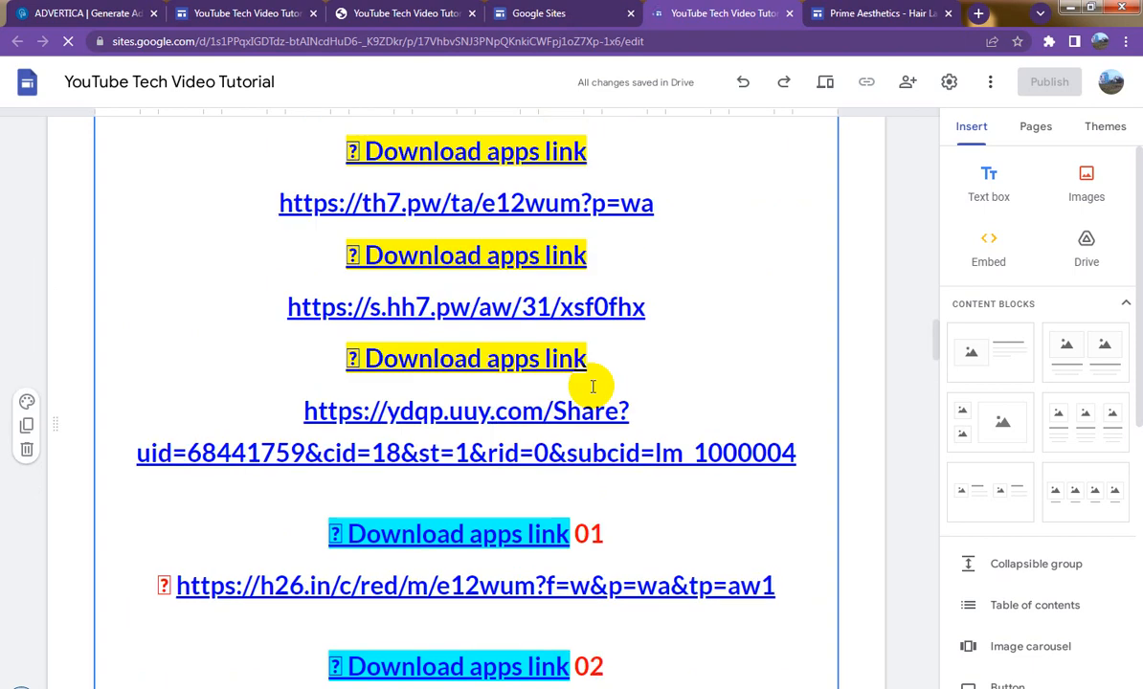
pyautogui.scroll(3, 593, 386)
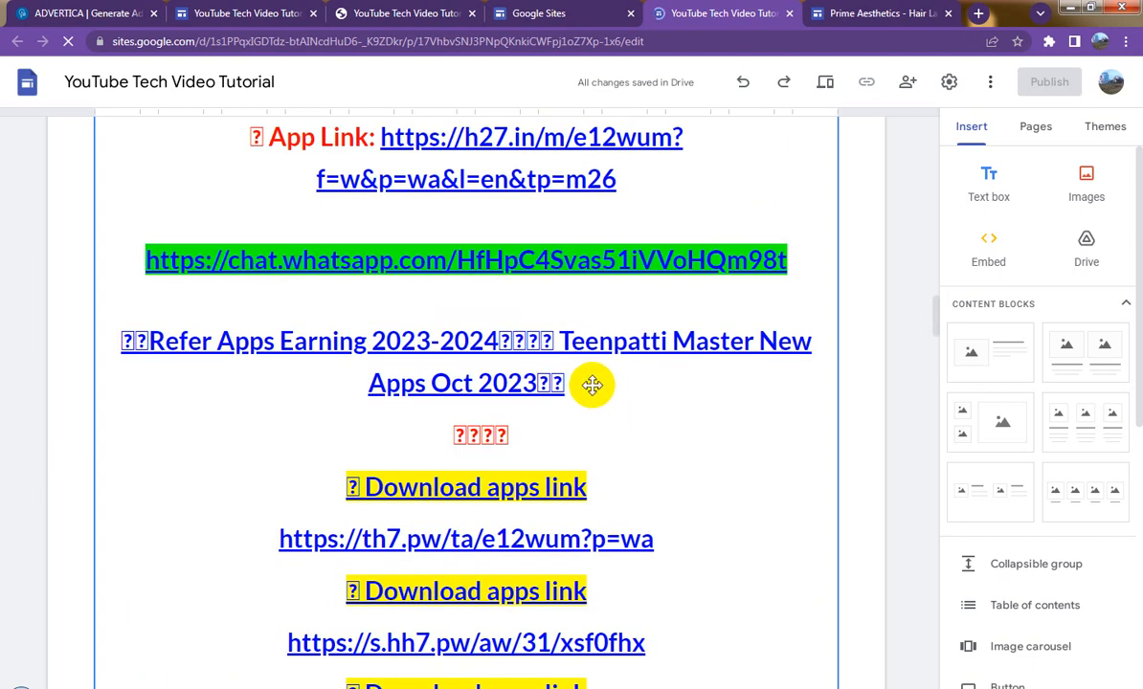
pyautogui.scroll(5, 592, 384)
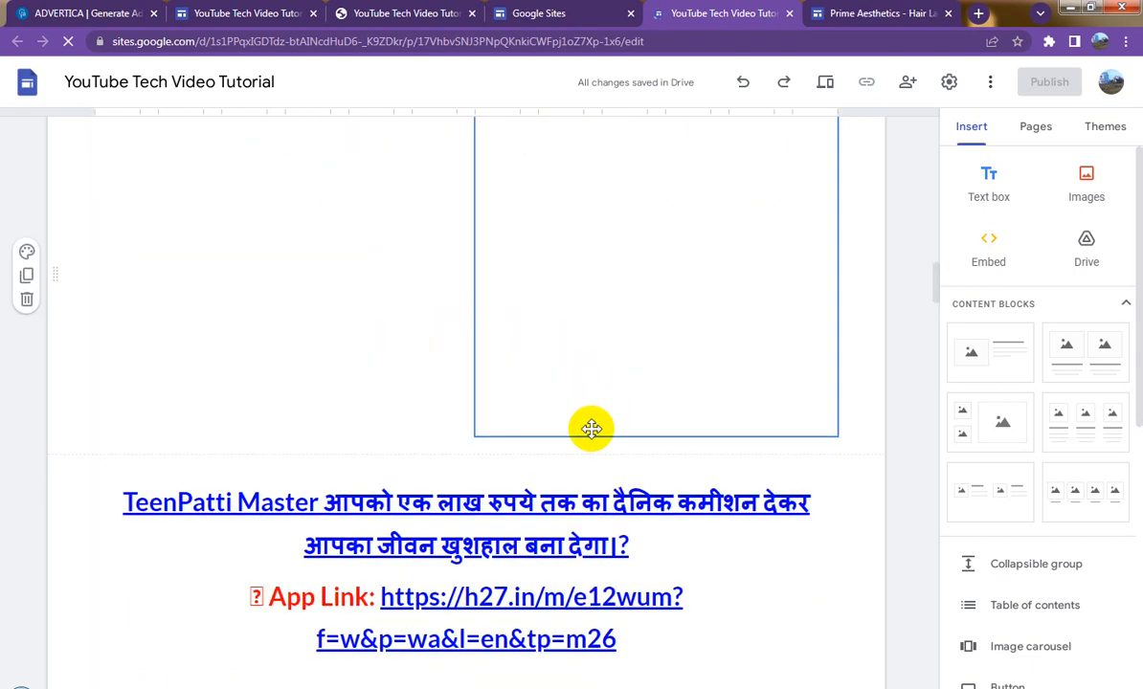
pyautogui.scroll(2, 591, 428)
pyautogui.scroll(-2, 591, 428)
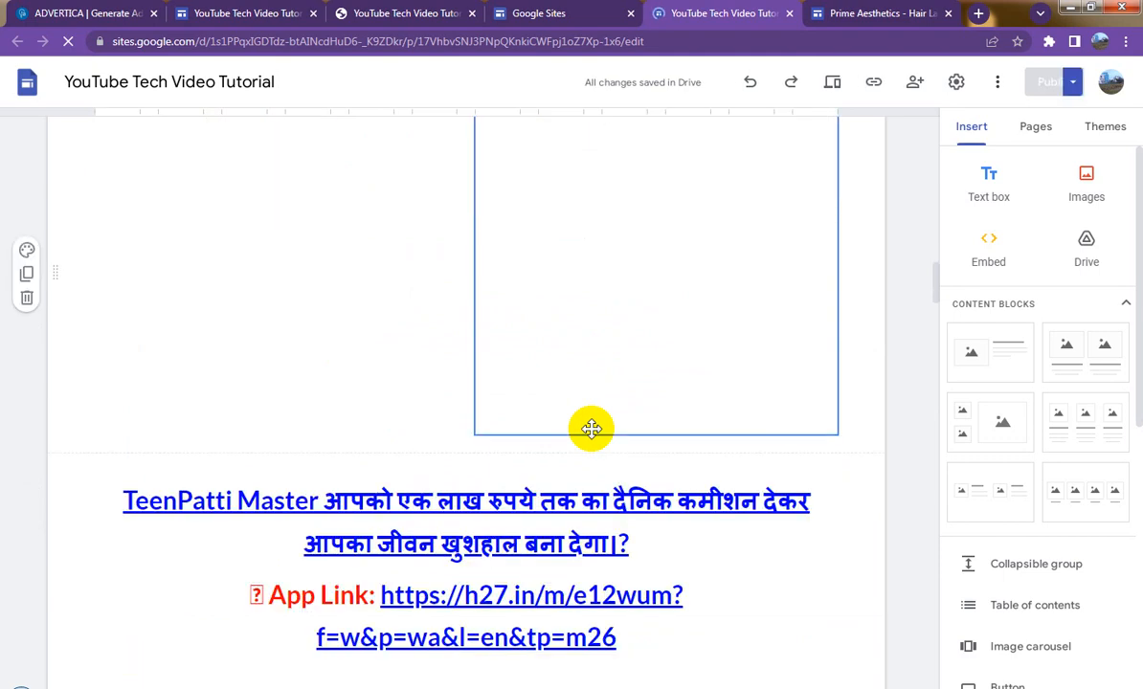
pyautogui.scroll(-2, 592, 429)
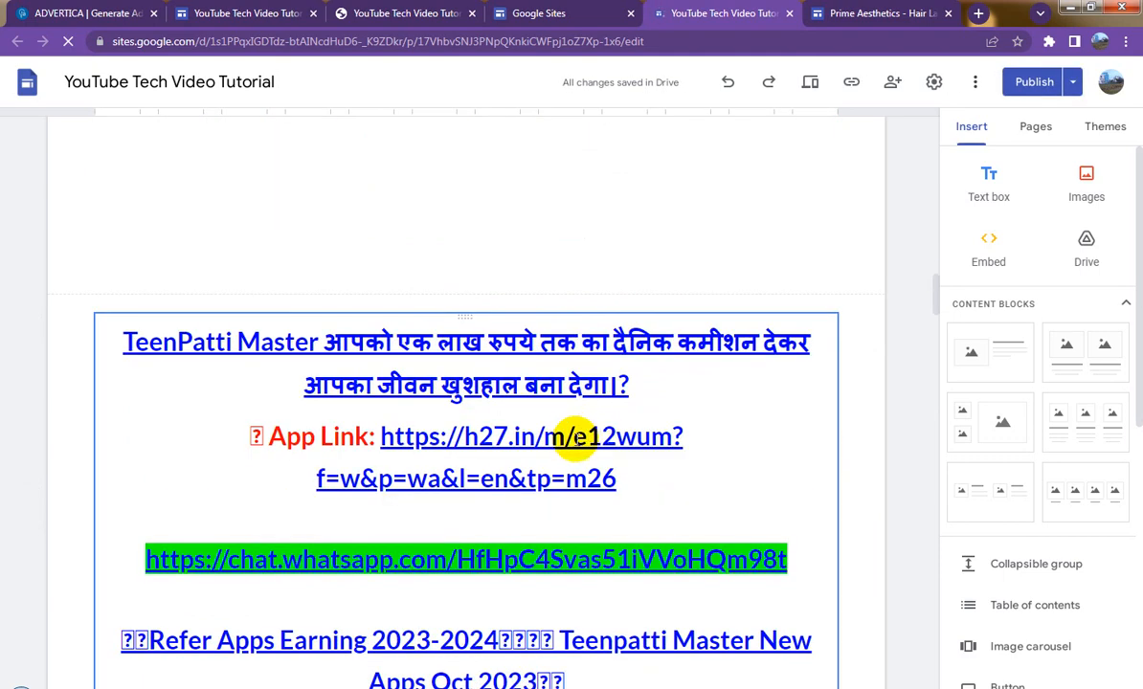
pyautogui.click(547, 387)
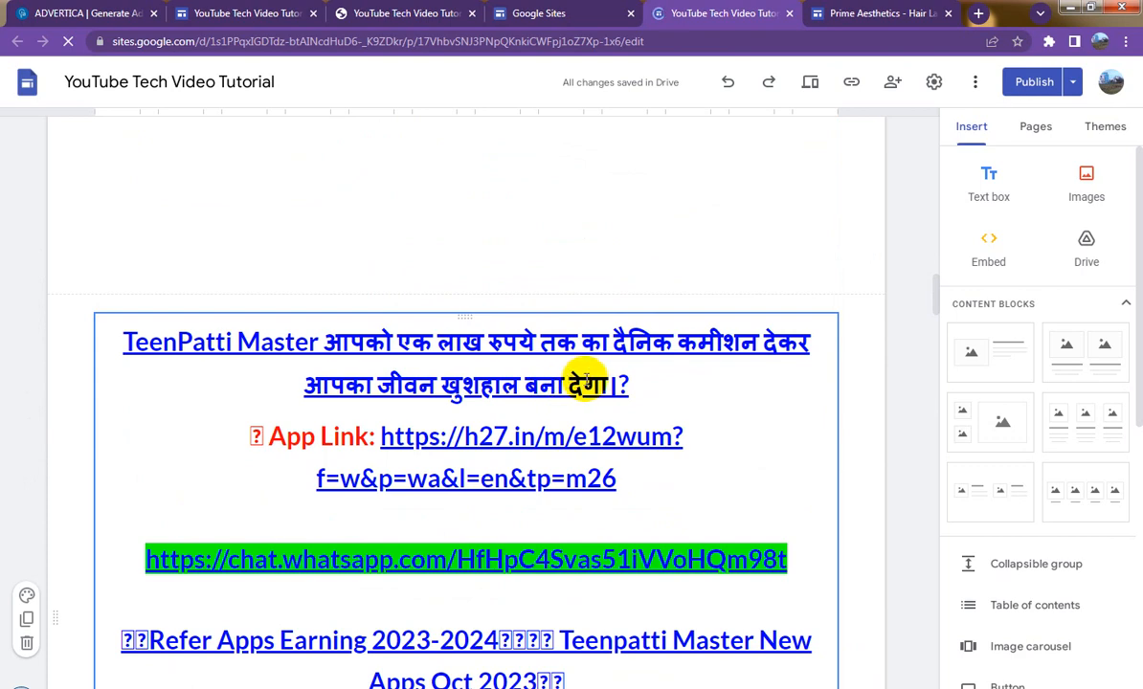
pyautogui.scroll(-1, 584, 383)
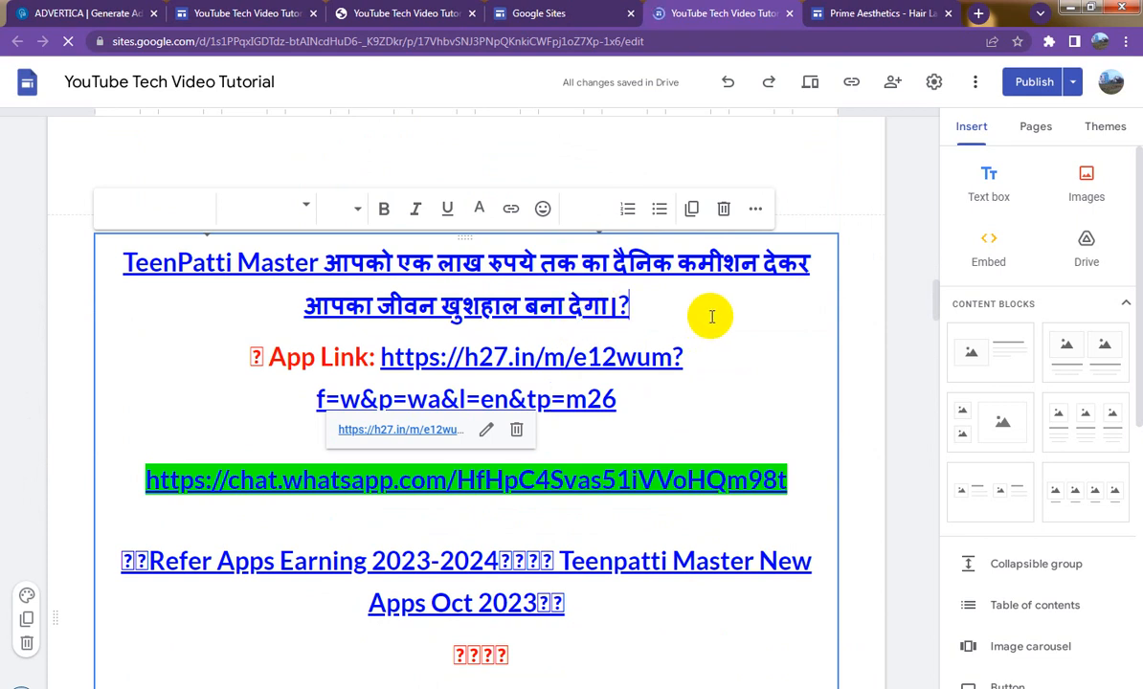
pyautogui.hotkey('ctrl', 'a')
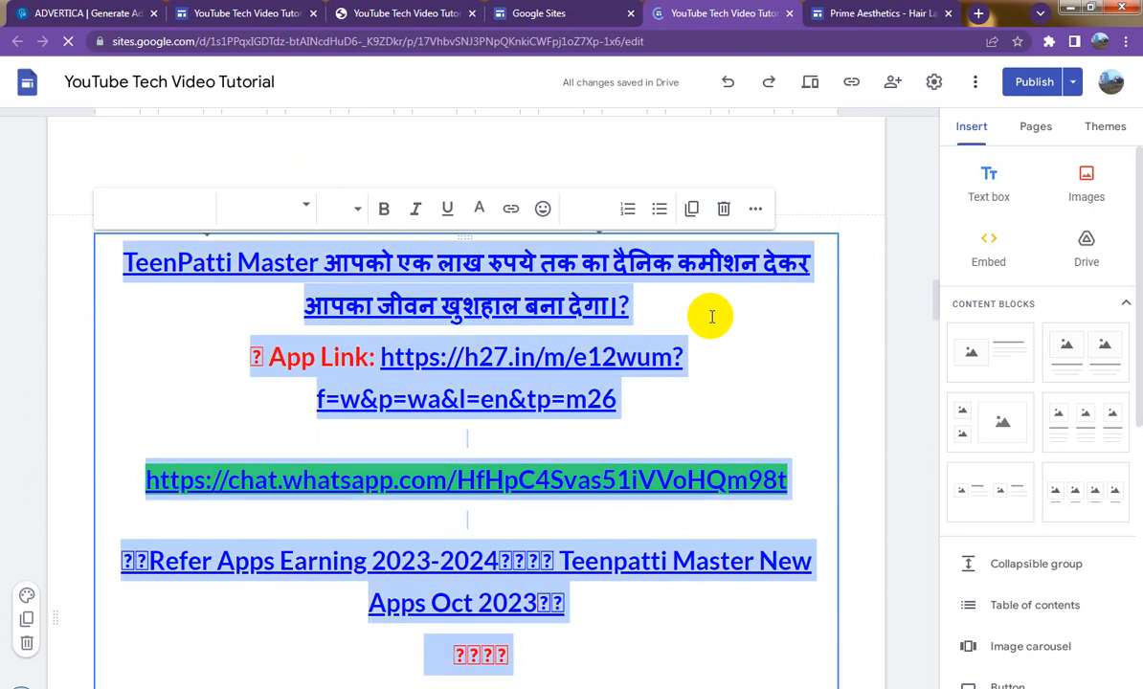
pyautogui.rightClick(553, 304)
pyautogui.click(594, 334)
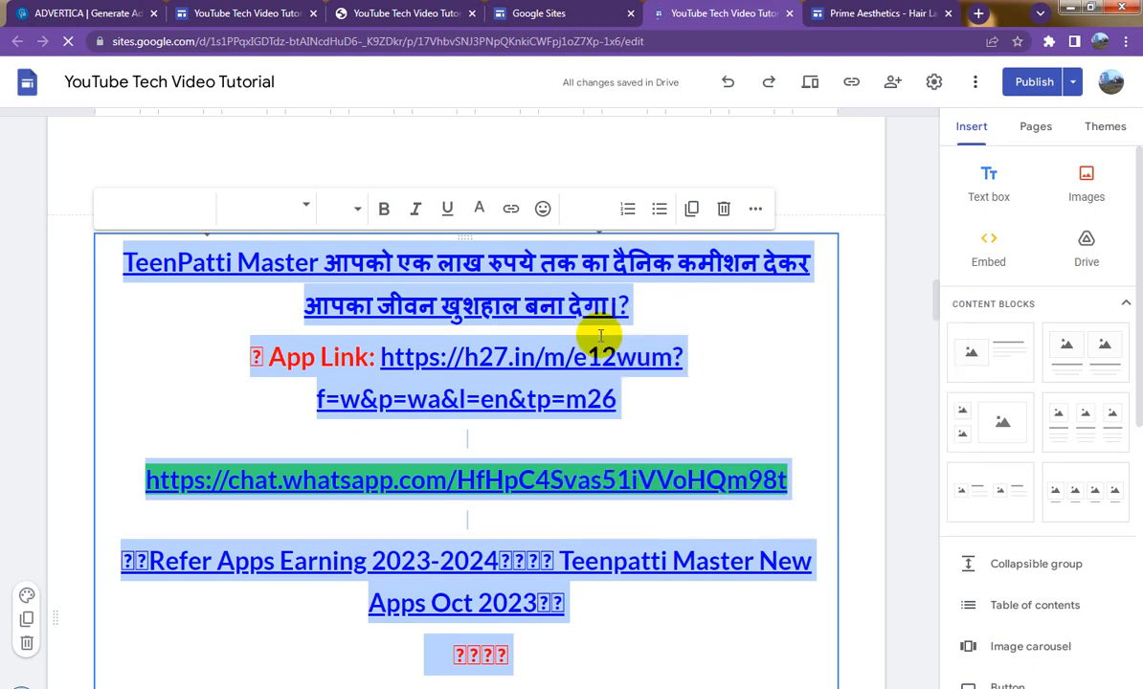
# - Replace the entire app download links text block on the Prime Aesthetics page with the copied "TeenPatti Master" block
pyautogui.click(839, 16)
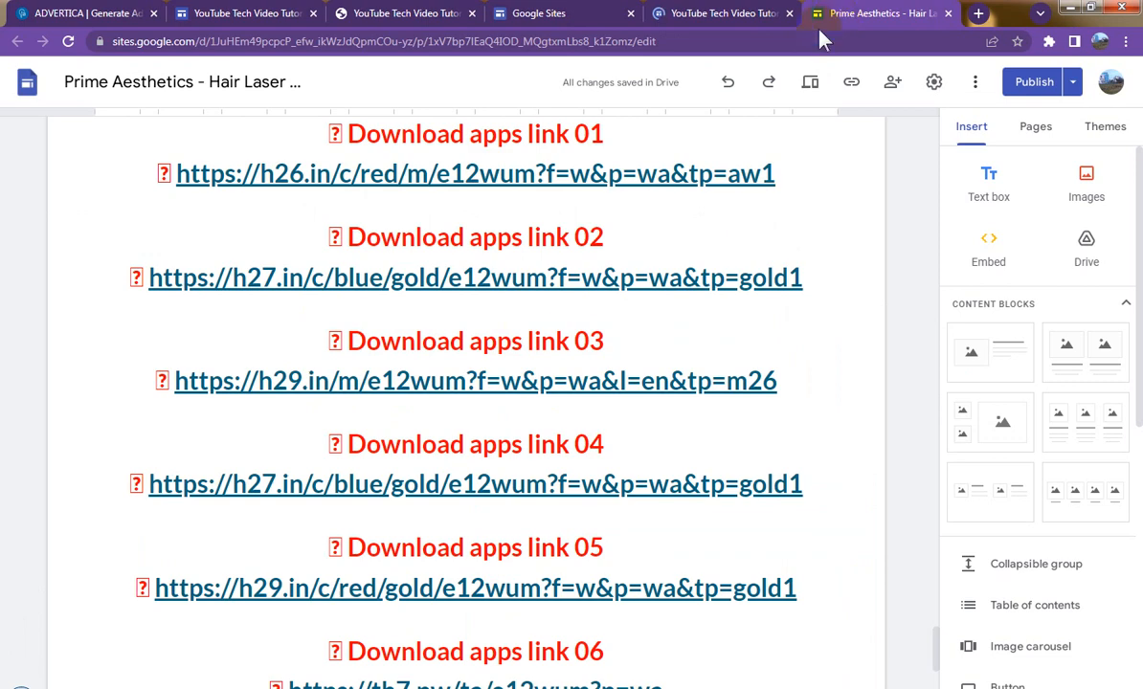
pyautogui.click(527, 342)
pyautogui.click(541, 341)
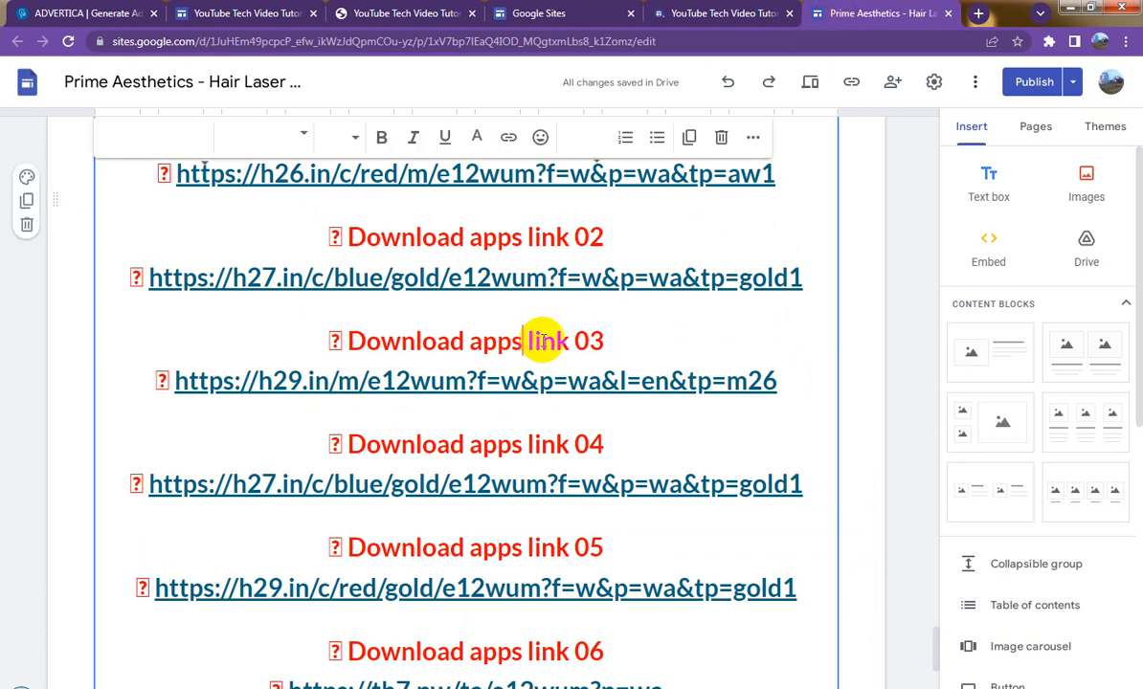
pyautogui.hotkey('ctrl', 'a')
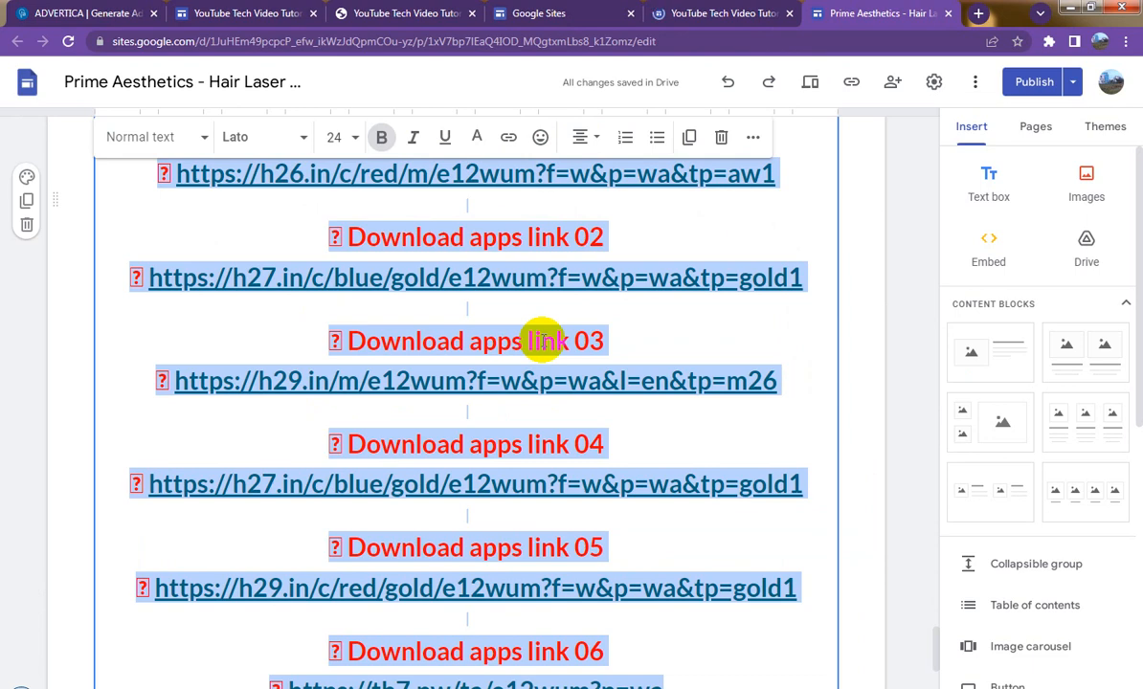
pyautogui.hotkey('ctrl', 'v')
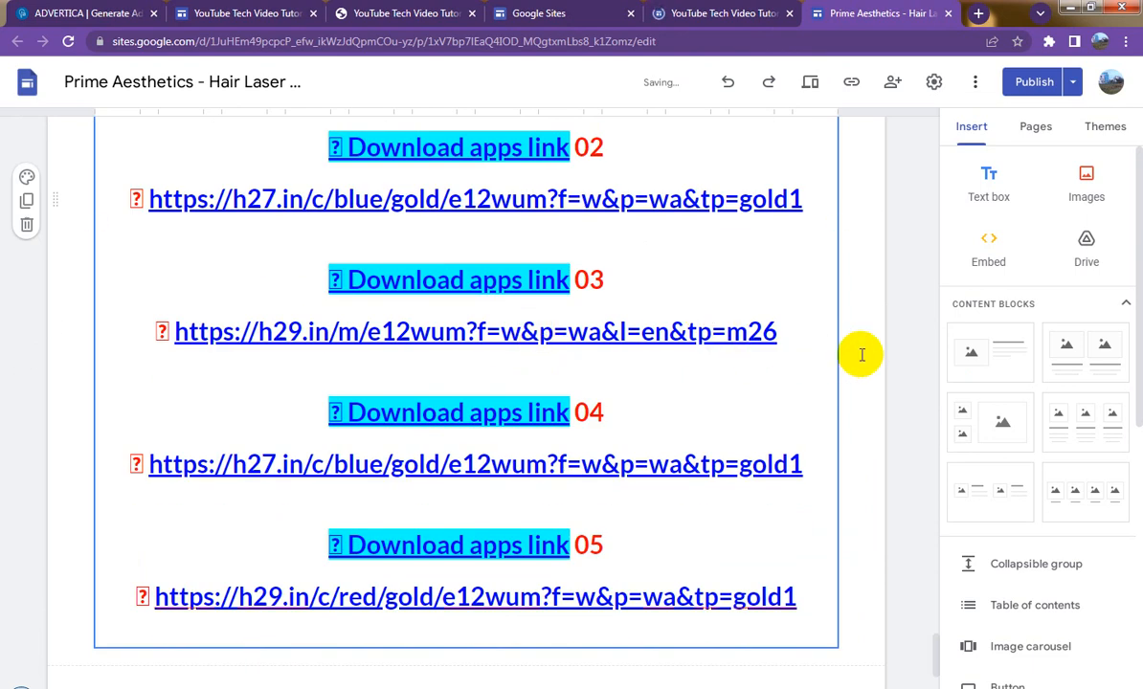
pyautogui.click(825, 354)
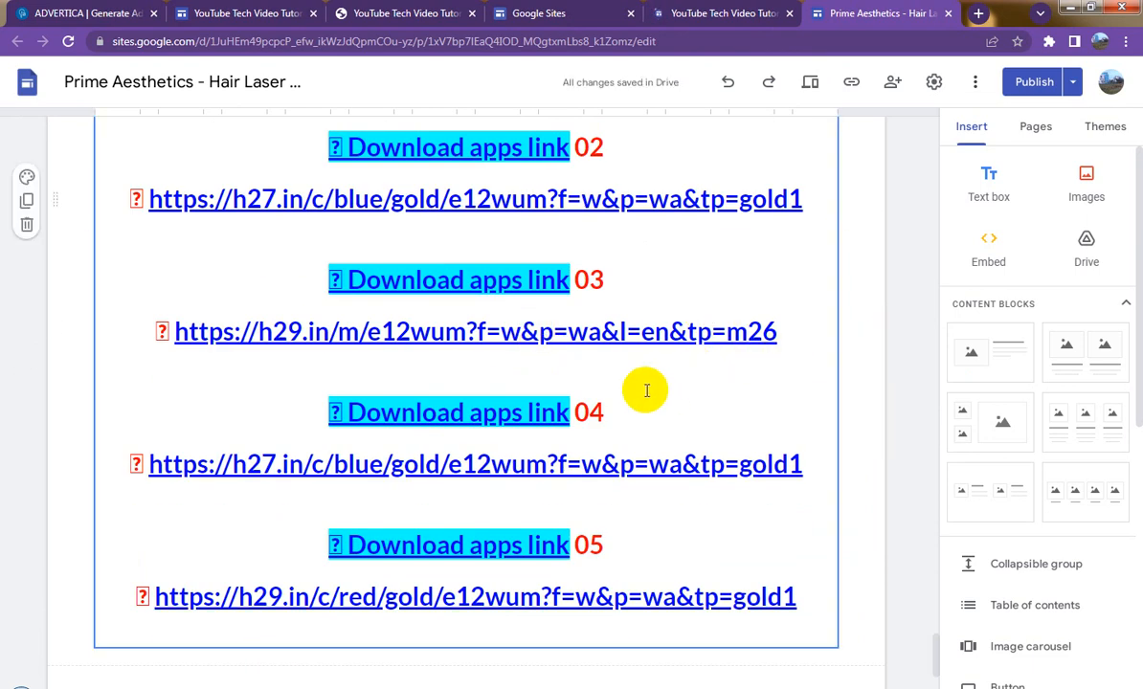
# - Review the pasted app-link block up to its heading and publish the updated Prime Aesthetics site
pyautogui.scroll(7, 646, 390)
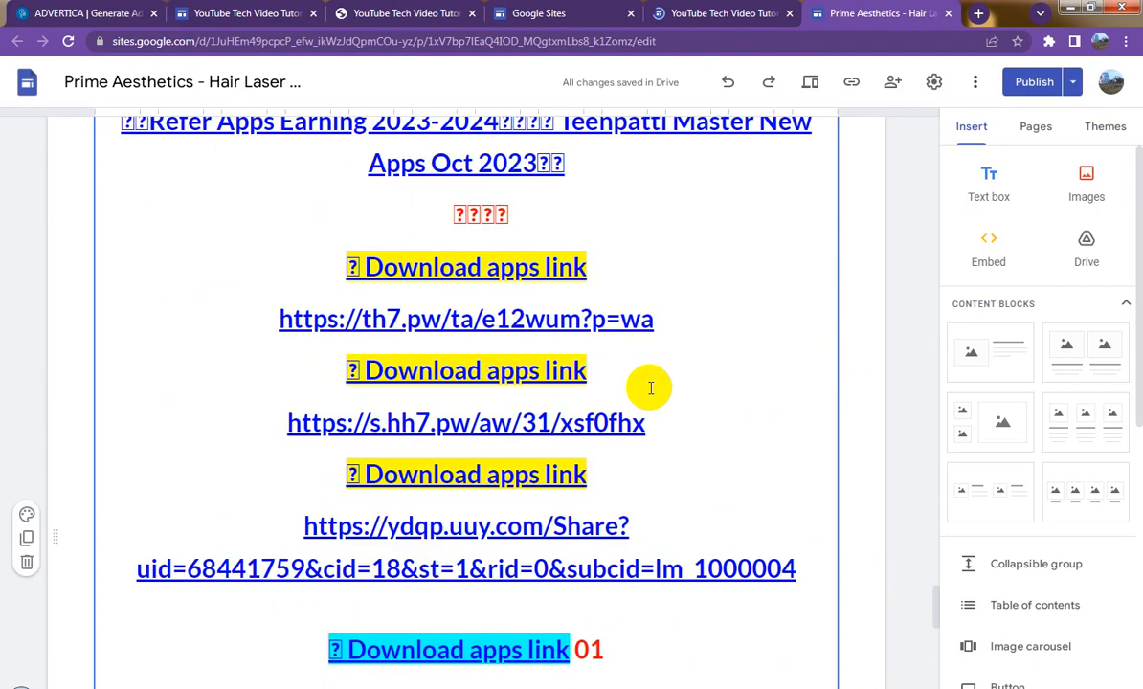
pyautogui.scroll(7, 650, 388)
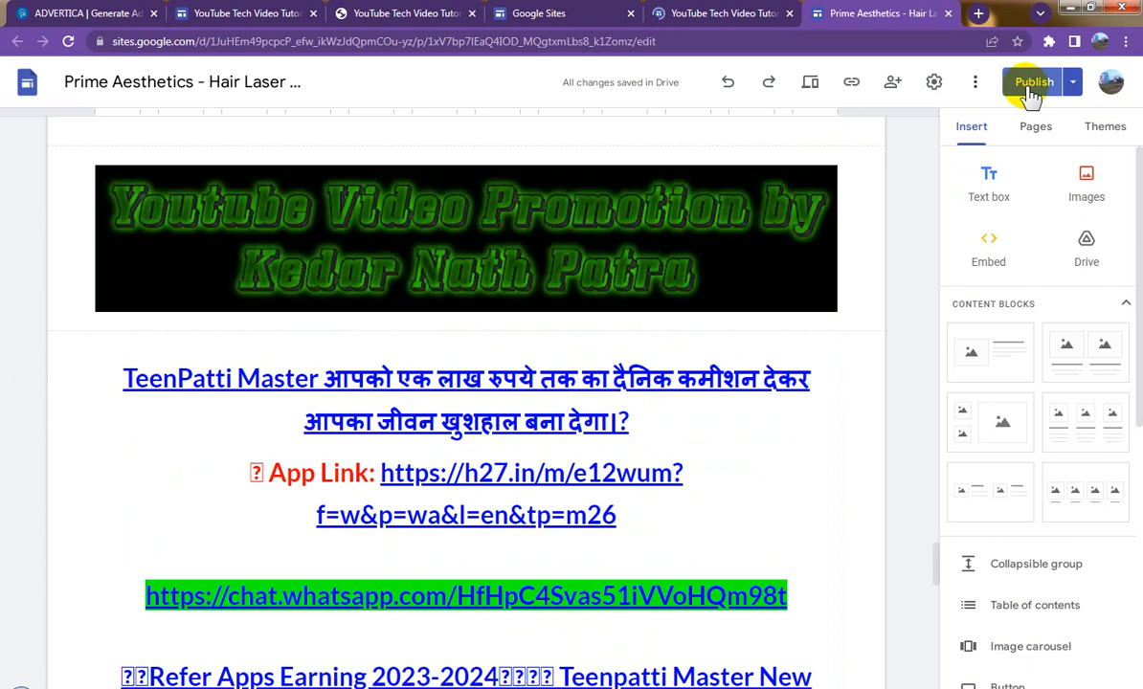
pyautogui.click(1032, 84)
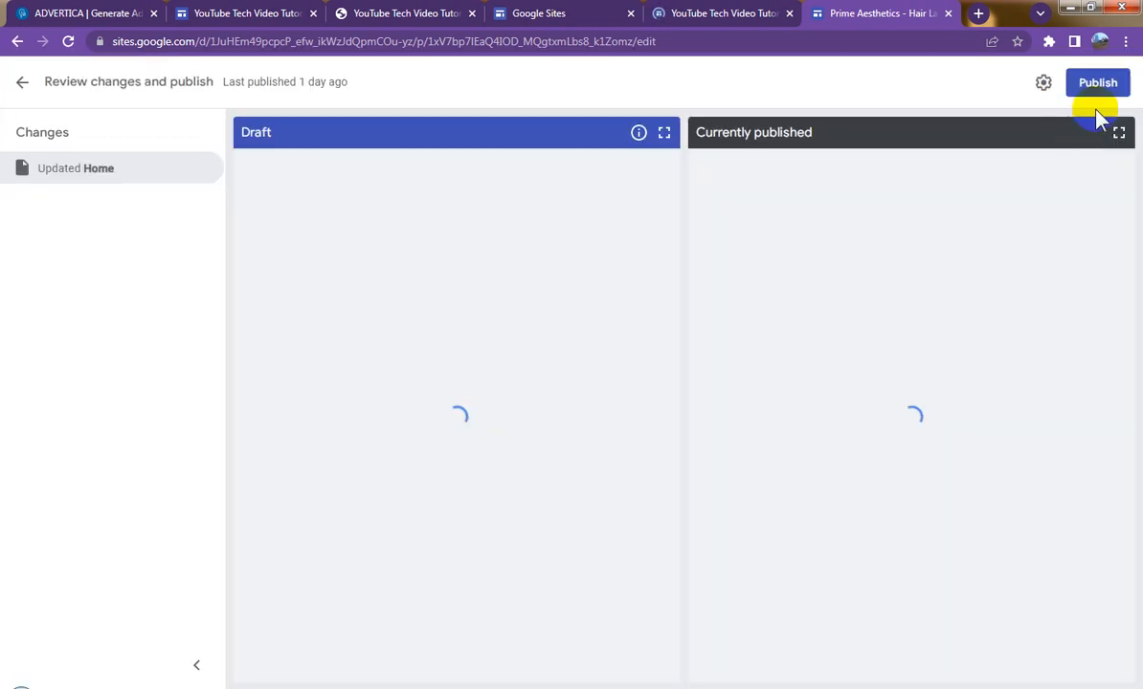
pyautogui.click(1094, 91)
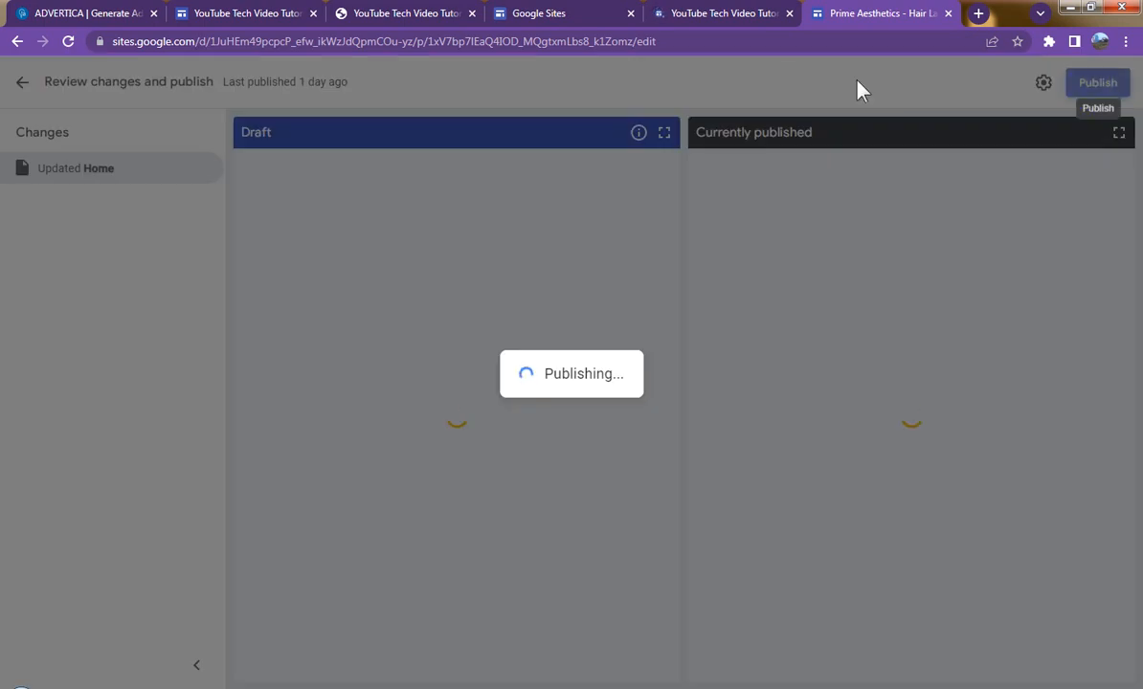
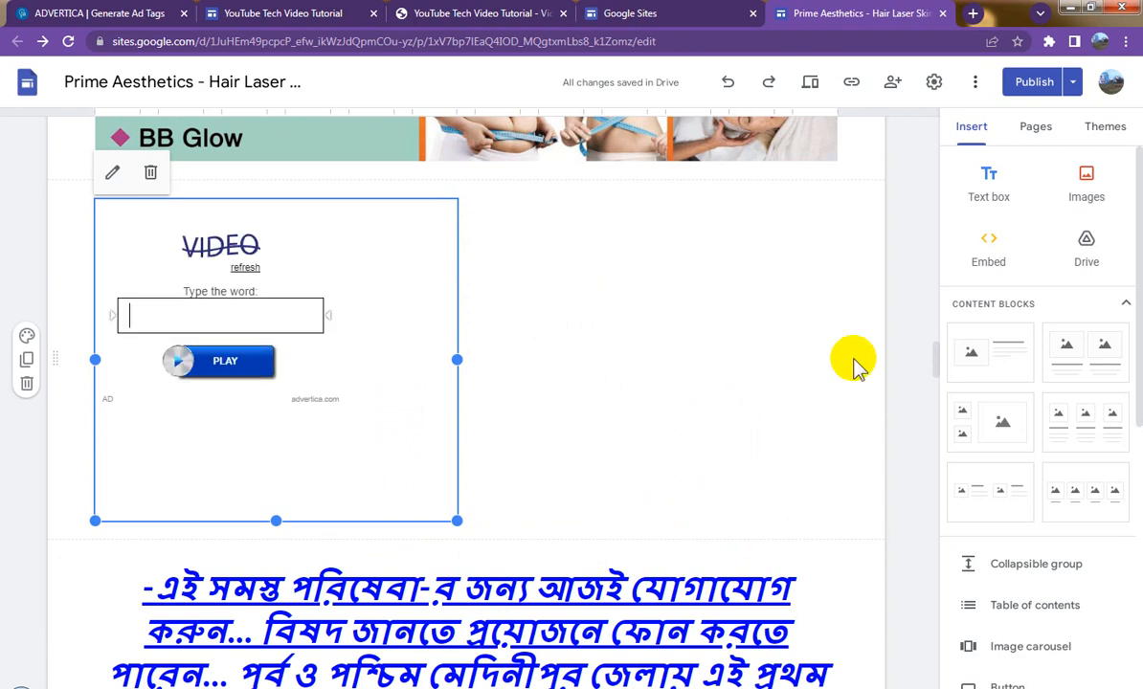
# - Embed the 300 x 250 px r-q-e.com ad code as HTML below the existing ad under the services banner
pyautogui.click(986, 256)
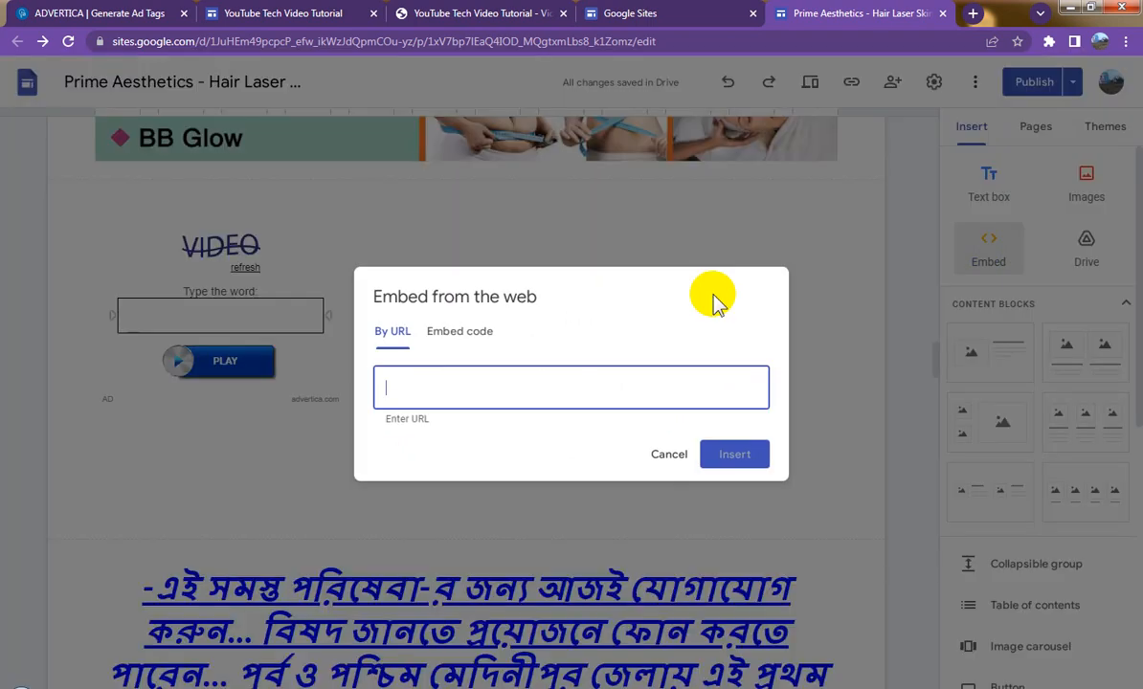
pyautogui.click(459, 332)
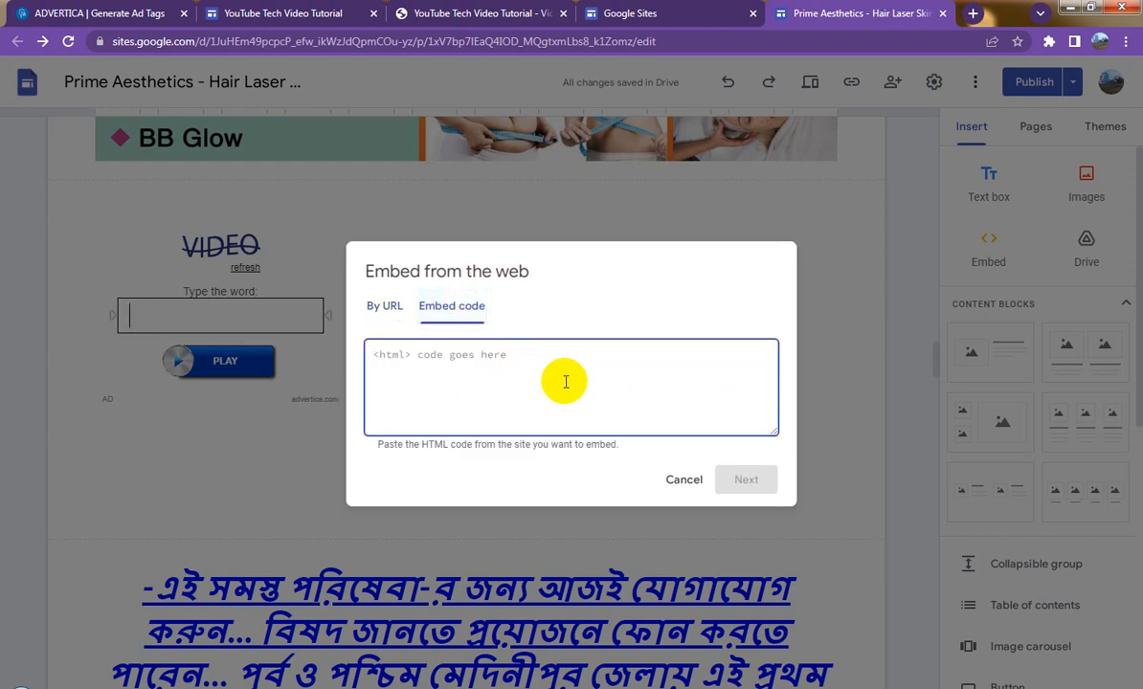
pyautogui.write('<ins style="width: 300px;height:250px" data-width="300" data-height="250" class="yea29e7812f" data-domain="//r-q-e.com" data-affquery="/9e6f357d90453a673334/ea29e7812f/?placementName=default"><script src="//r-q-e.com/js/responsive.js" async></script></ins>')
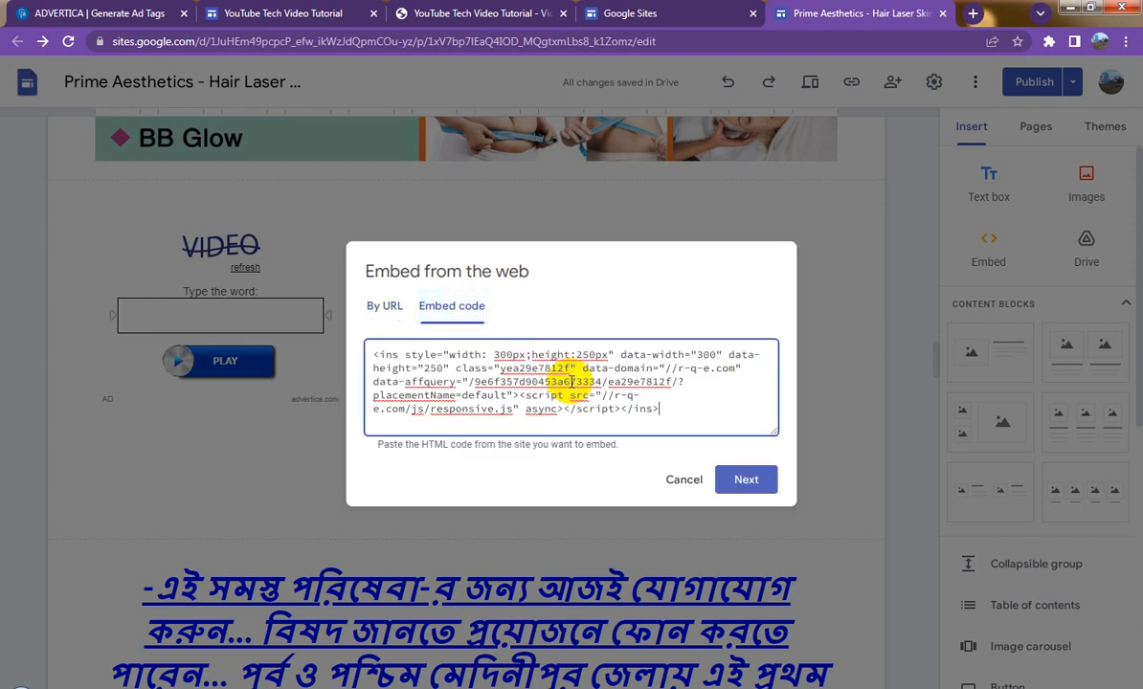
pyautogui.click(756, 484)
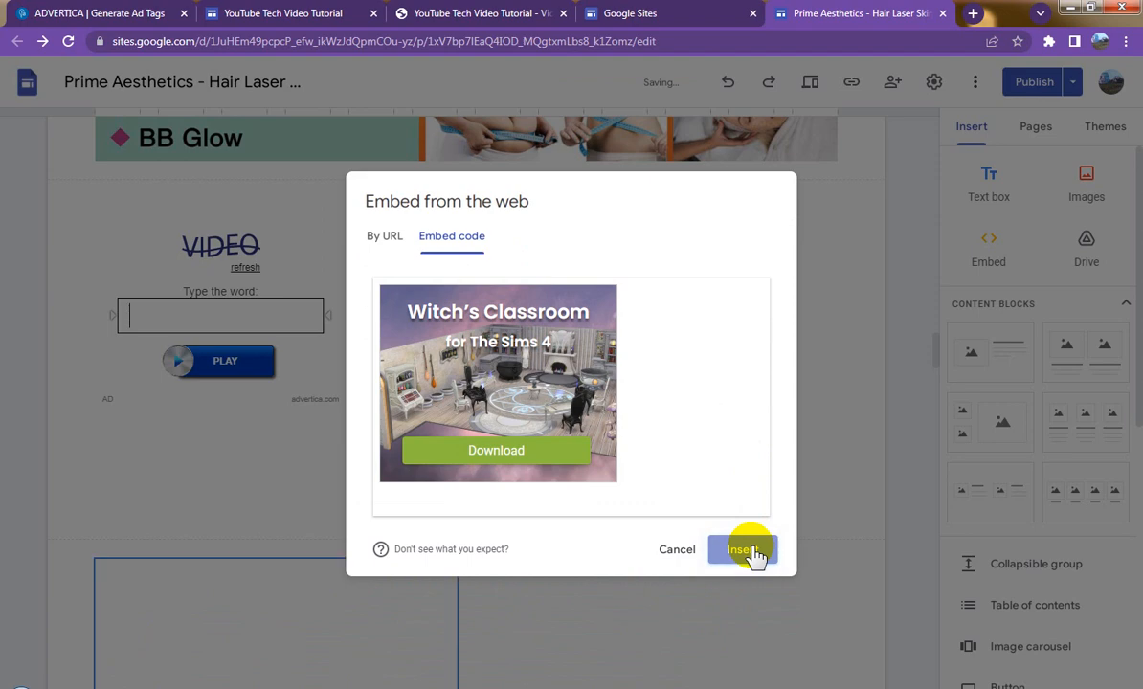
# - Move the new ad embed up into the empty space beside the first ad under the services banner
pyautogui.scroll(2, 576, 447)
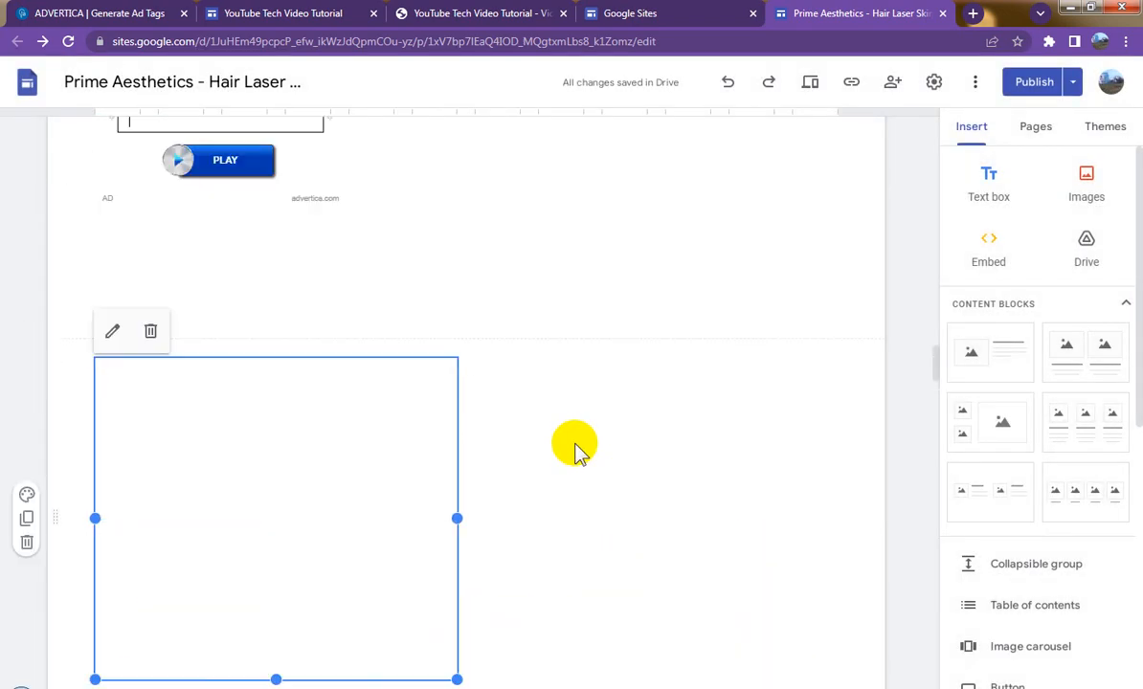
pyautogui.scroll(1, 577, 452)
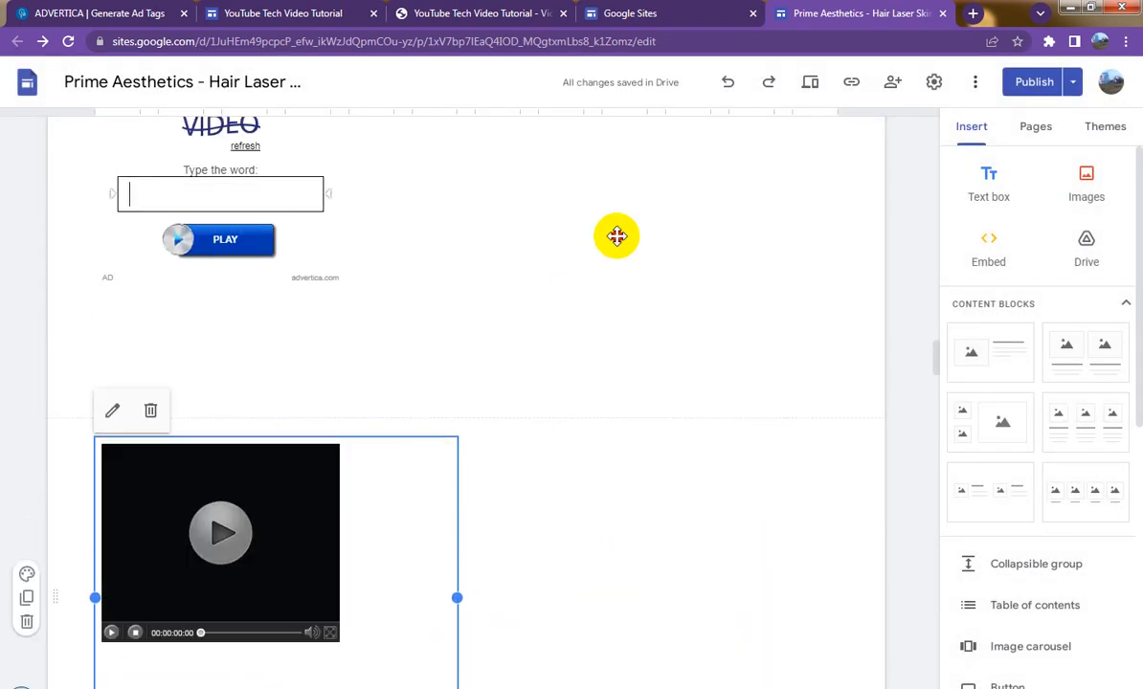
pyautogui.moveTo(617, 237); pyautogui.dragTo(681, 378)
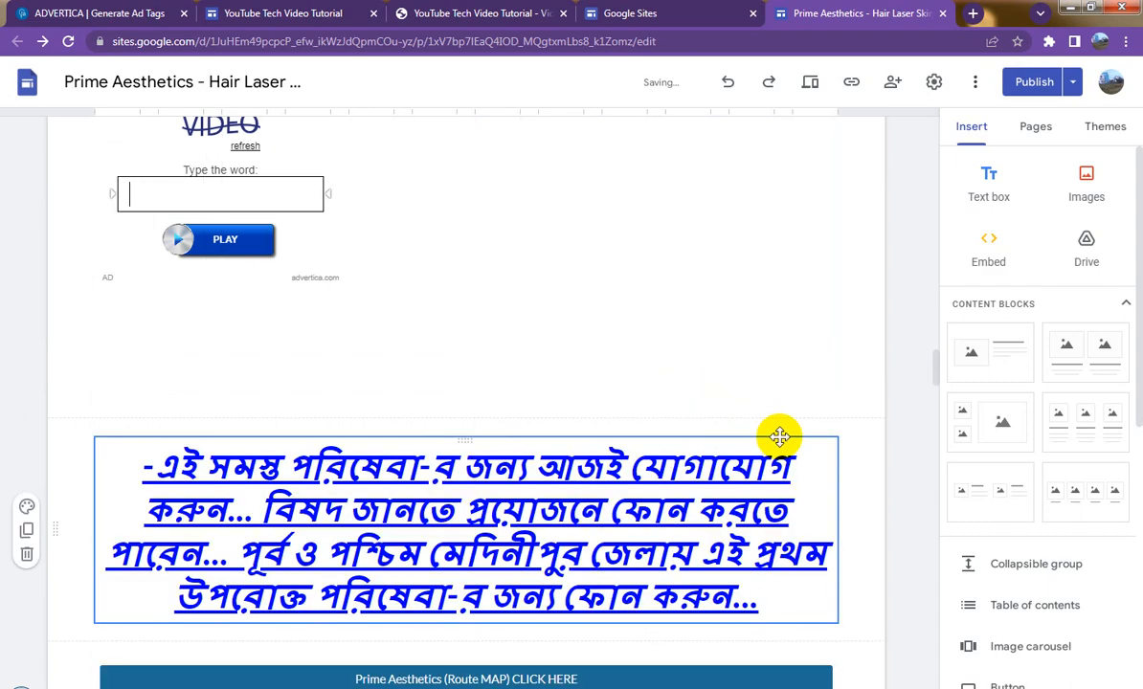
pyautogui.scroll(3, 783, 443)
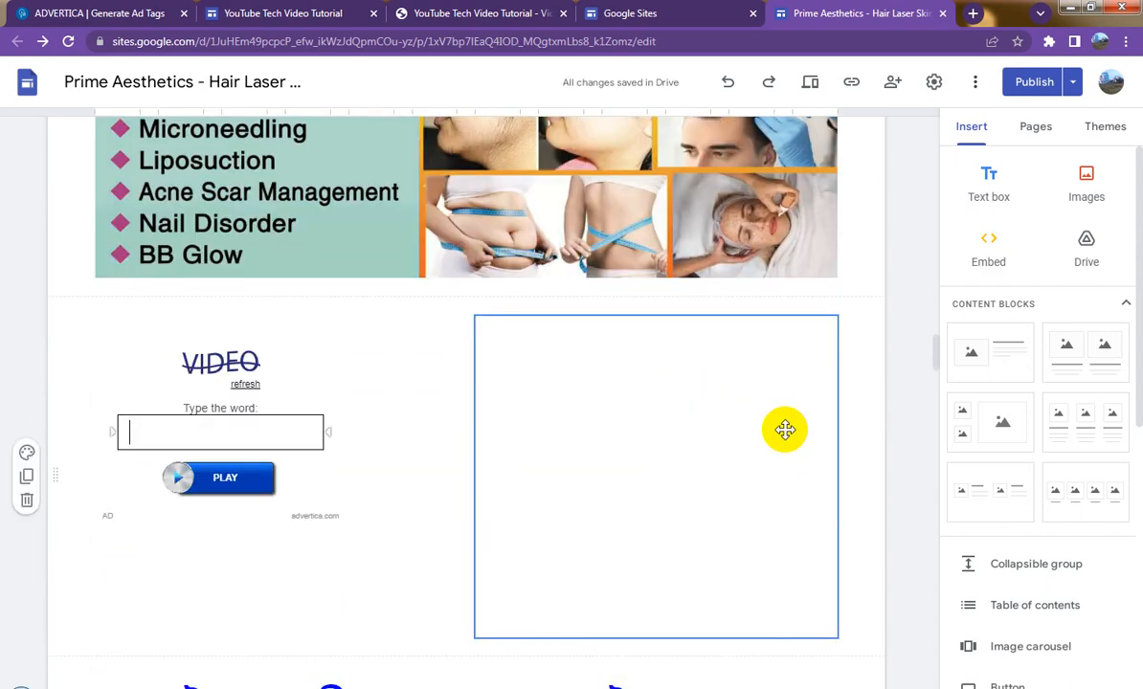
# - Insert an embed of the r-q-e.com ad code directly below the Google map
pyautogui.scroll(-9, 785, 430)
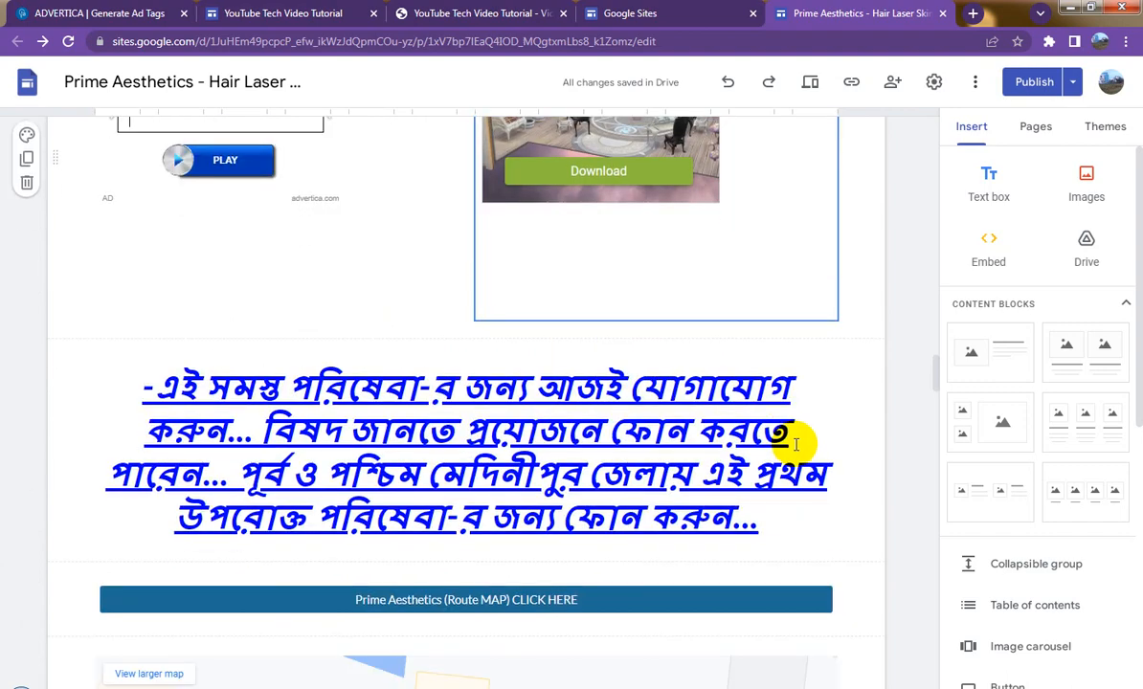
pyautogui.scroll(-2, 796, 443)
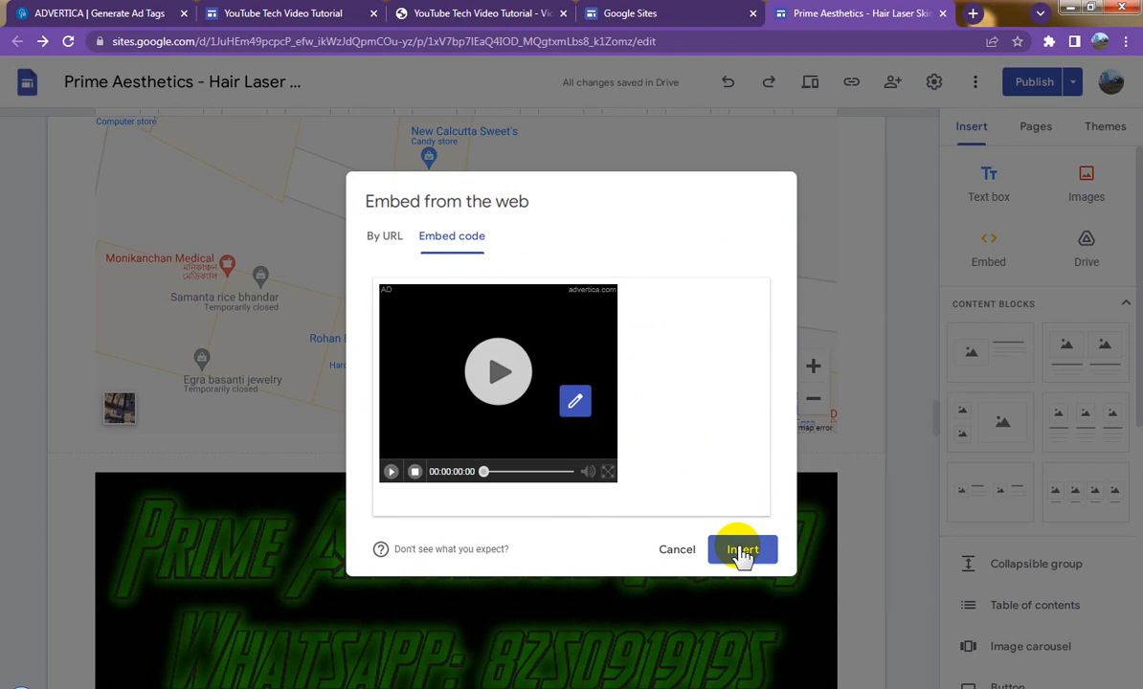
pyautogui.click(743, 551)
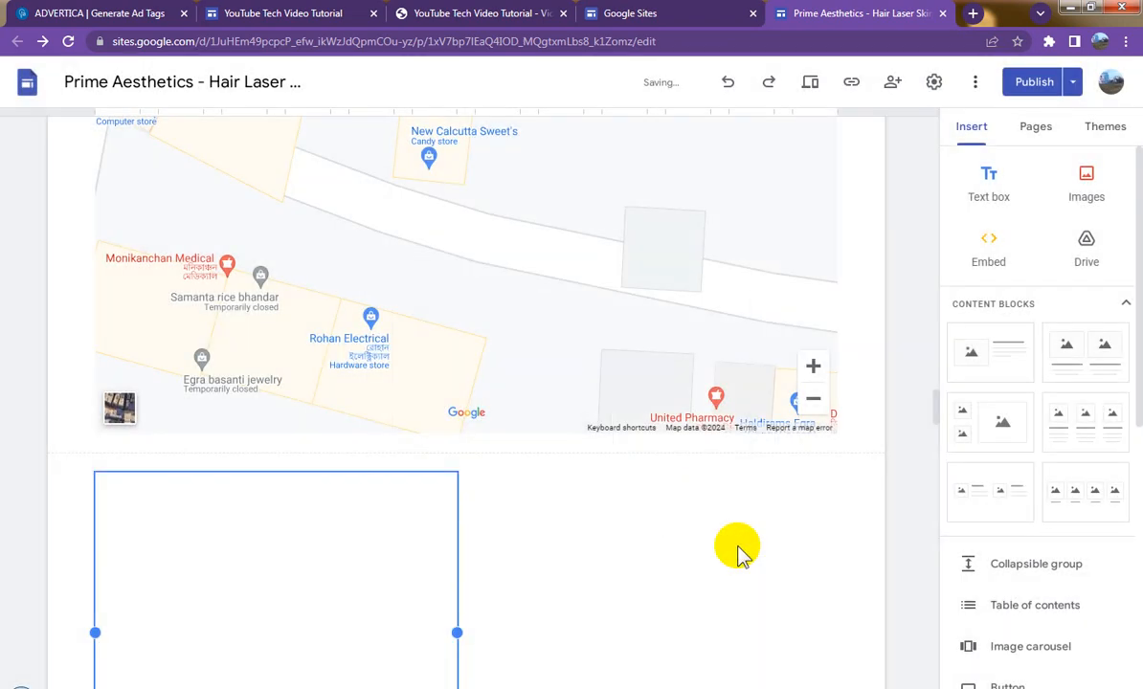
# - Embed a second 300 x 250 px r-q-e.com ad code as HTML below the ad under the map
pyautogui.click(991, 250)
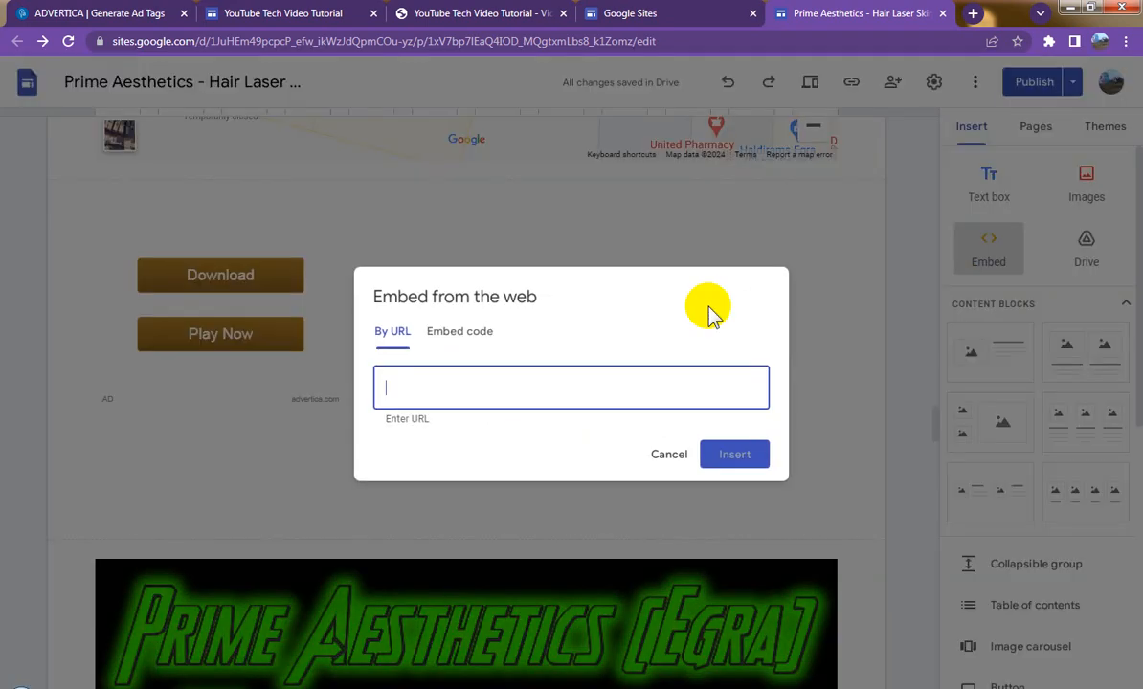
pyautogui.click(469, 337)
pyautogui.write('<ins style="width: 300px;height:250px" data-width="300" data-height="250" class="yea29e7812f" data-domain="//r-q-e.com" data-affquery="/9e6f357d90453a673334/ea29e7812f/?placementName=default"><script src="//r-q-e.com/js/responsive.js" async></script></ins>')
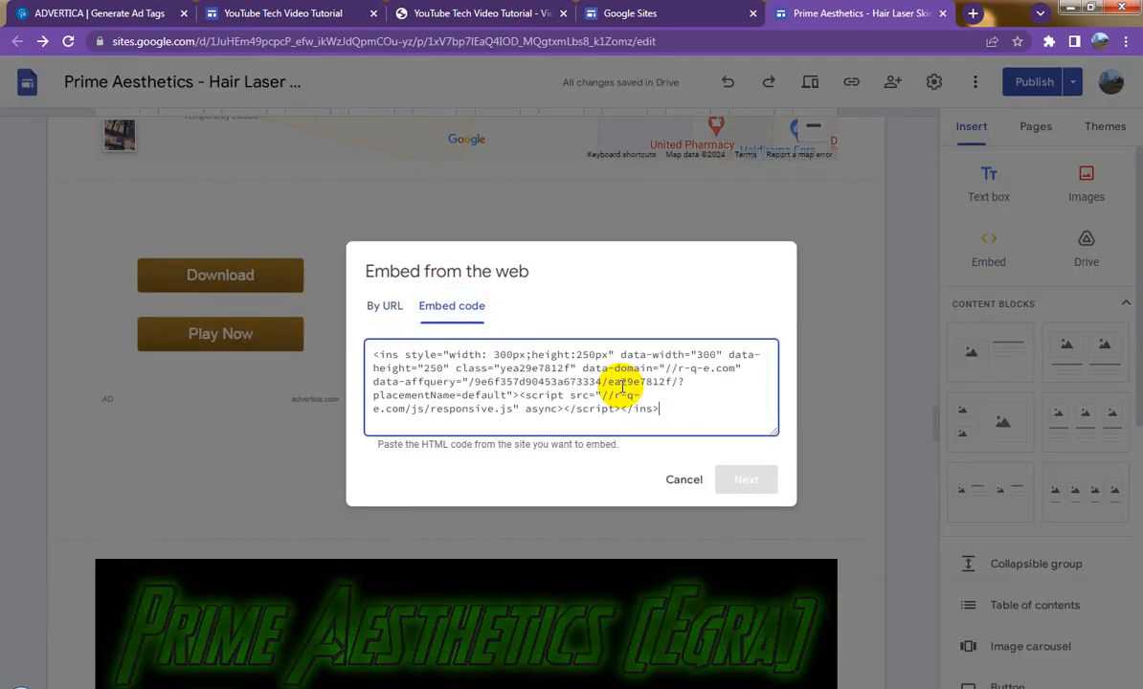
pyautogui.click(747, 480)
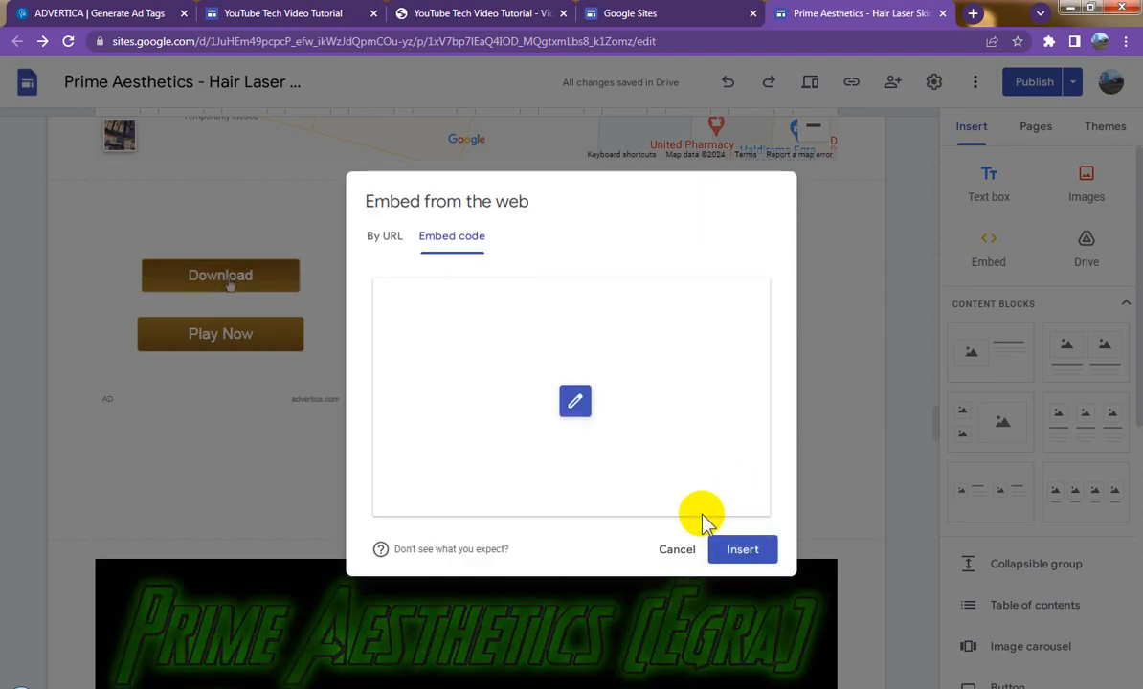
pyautogui.click(757, 553)
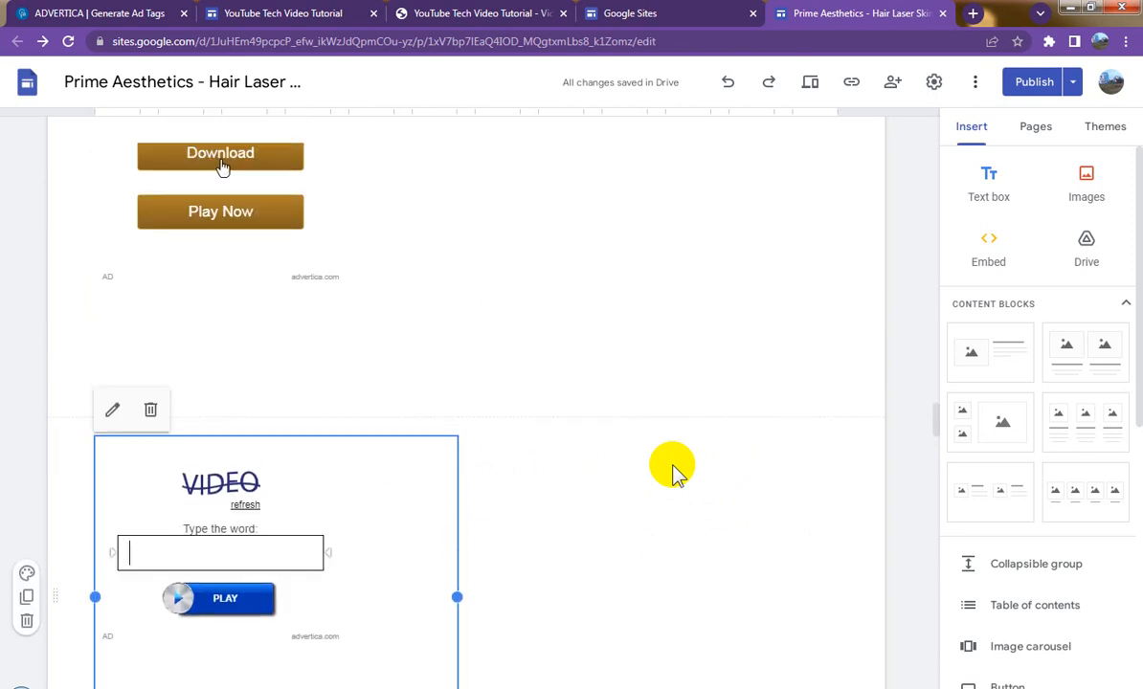
# - Move the second ad embed into the empty space beside the first ad under the map
pyautogui.moveTo(402, 530); pyautogui.dragTo(676, 230)
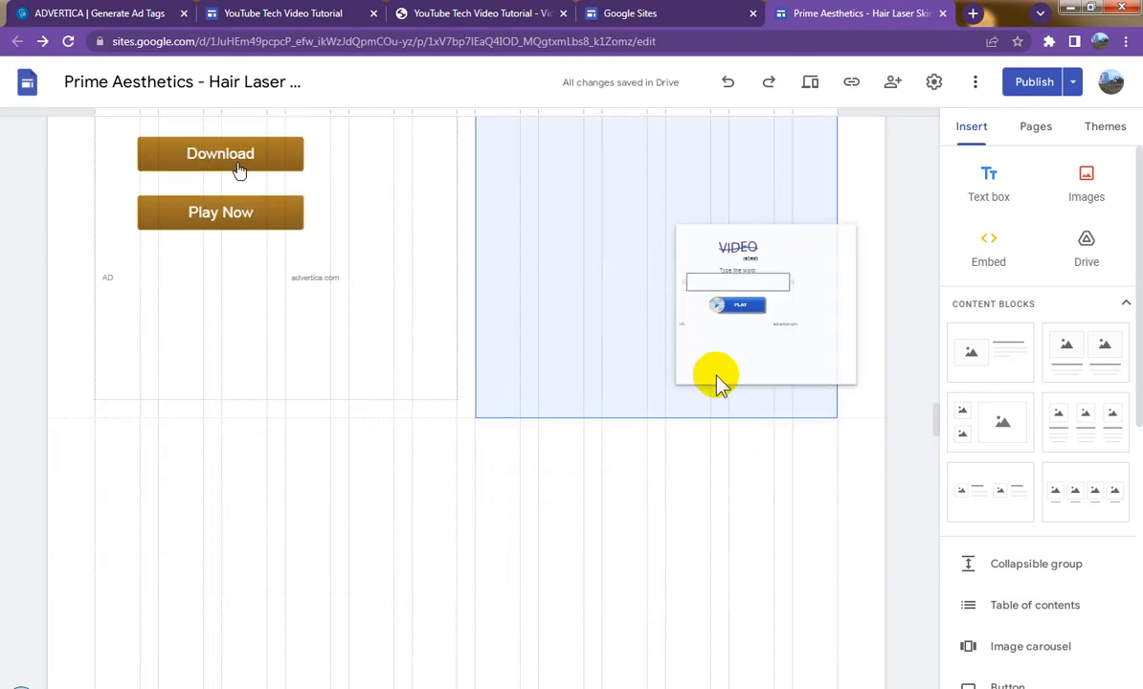
pyautogui.moveTo(720, 383); pyautogui.dragTo(722, 377)
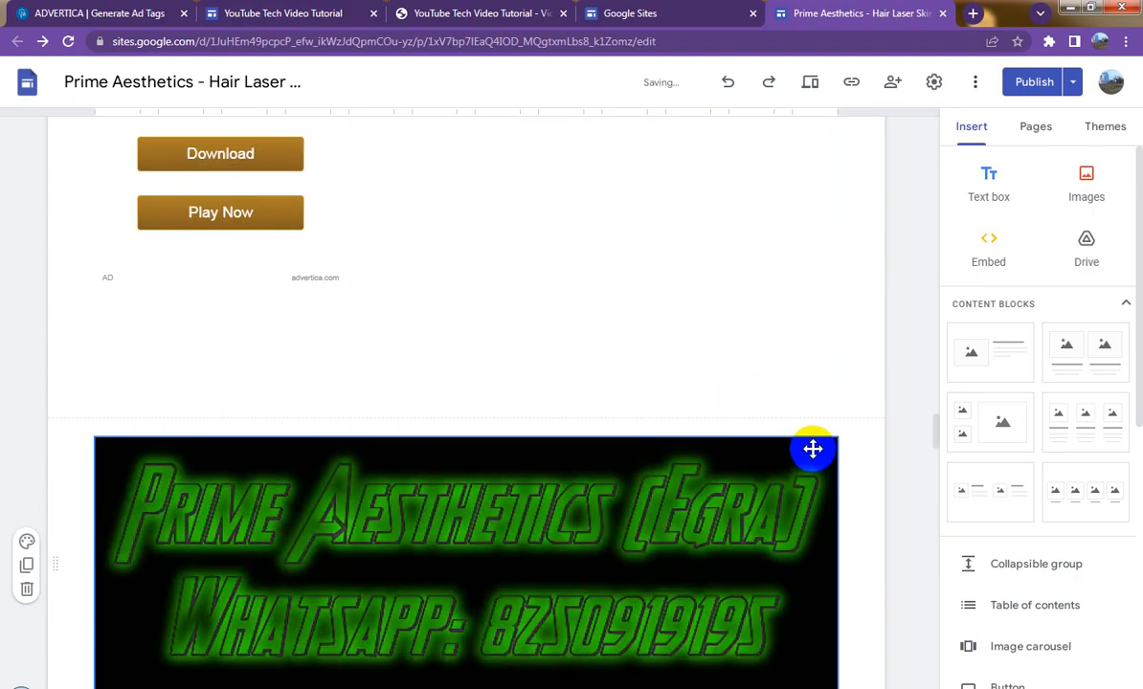
pyautogui.scroll(3, 766, 448)
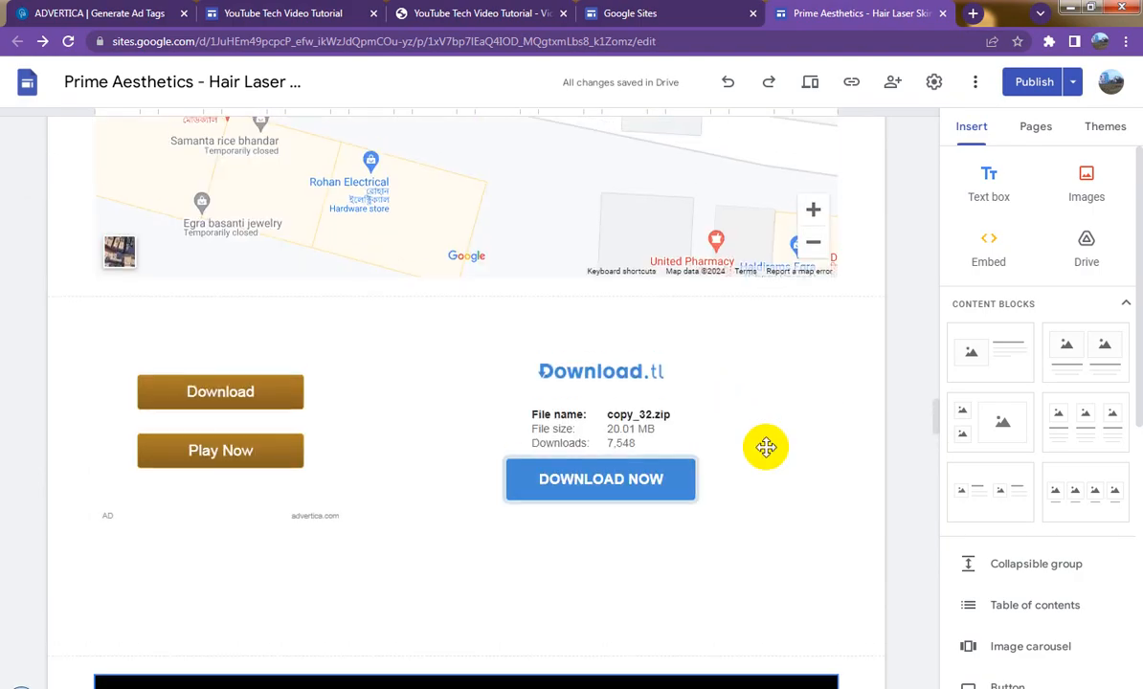
# - Embed the copied ad code as HTML directly below the green "Prime Aesthetics (Egra)" banner
pyautogui.scroll(-5, 766, 448)
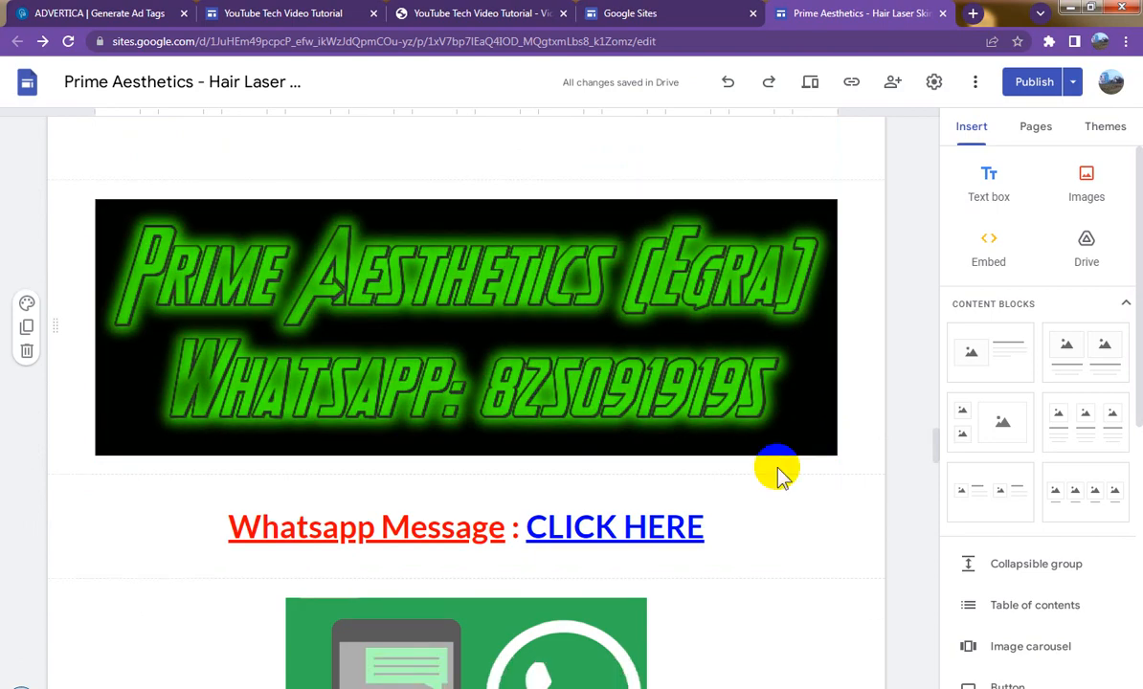
pyautogui.scroll(-1, 777, 474)
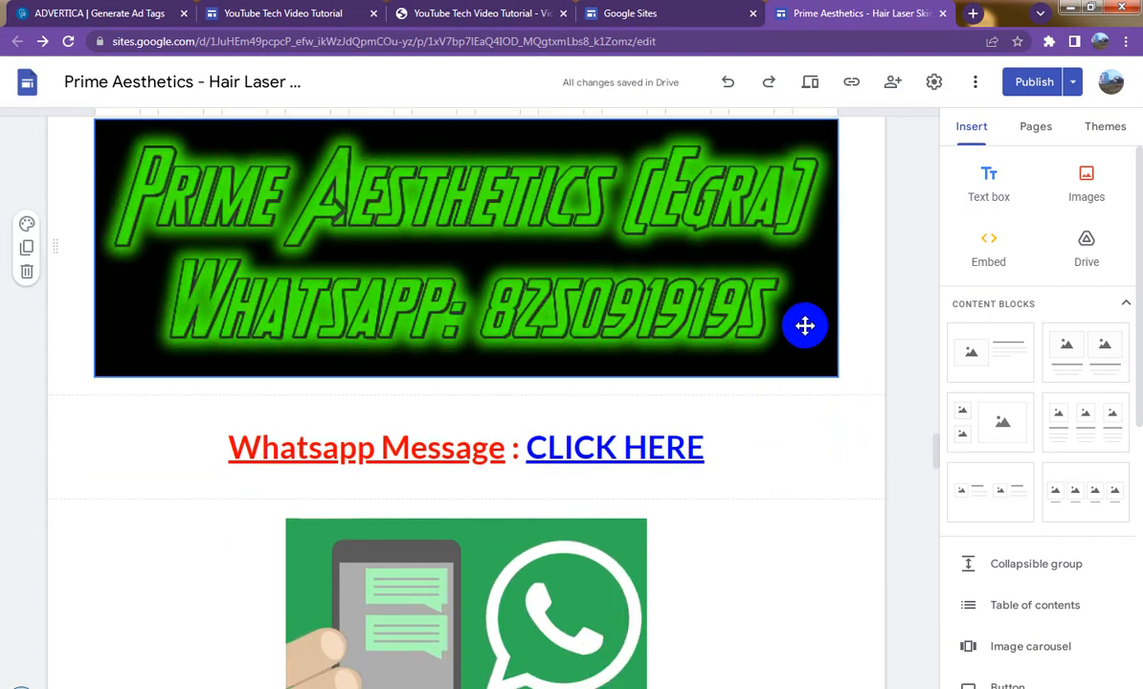
pyautogui.click(805, 325)
pyautogui.click(986, 254)
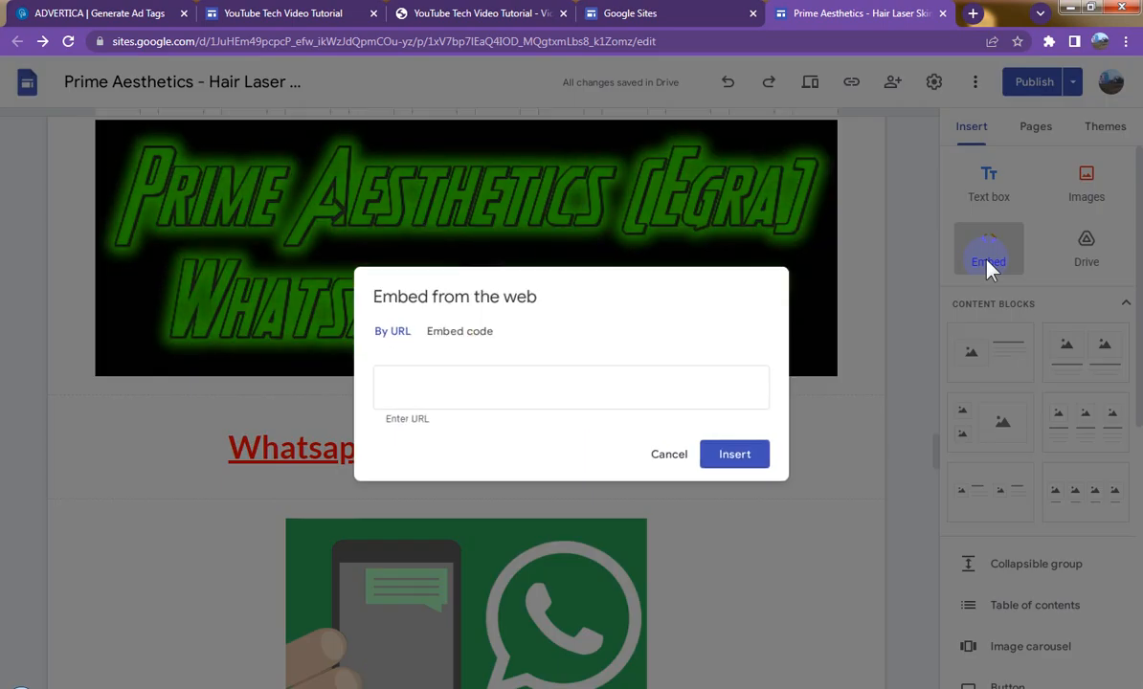
pyautogui.click(463, 332)
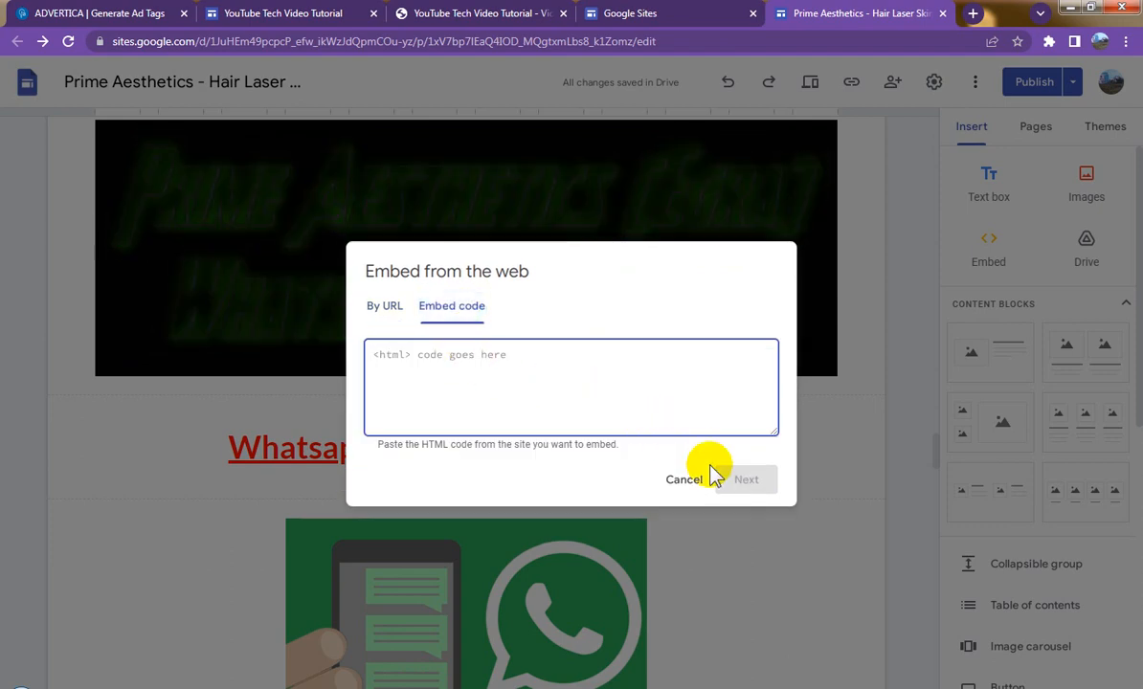
pyautogui.hotkey('ctrl', 'v')
pyautogui.click(739, 480)
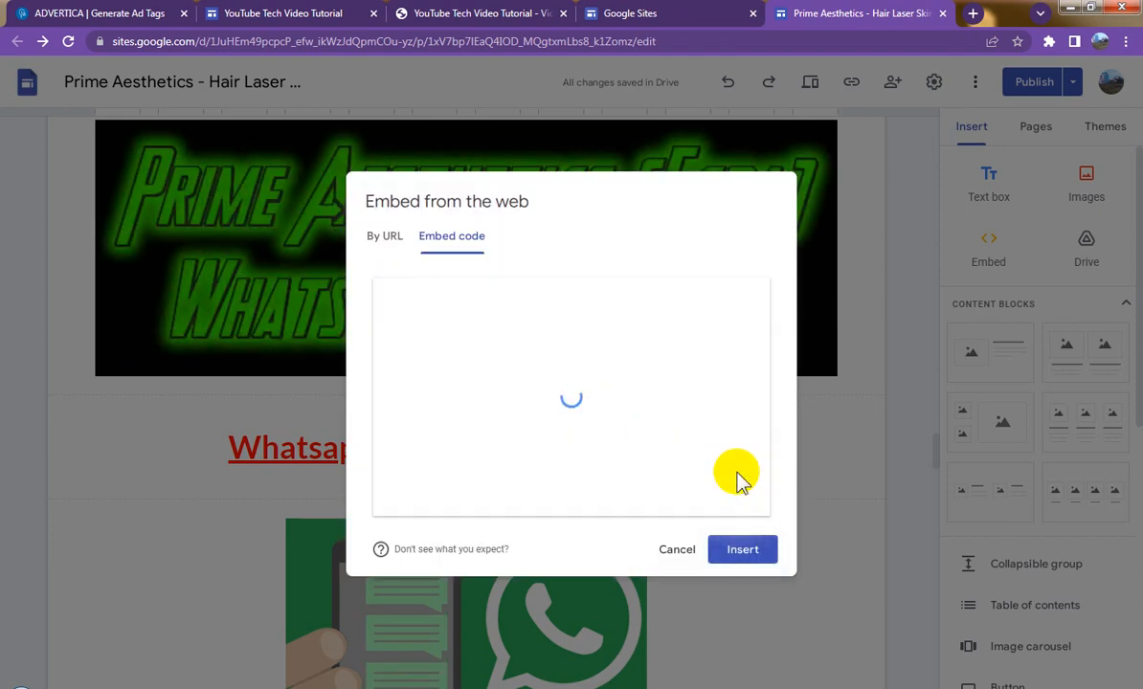
pyautogui.click(750, 553)
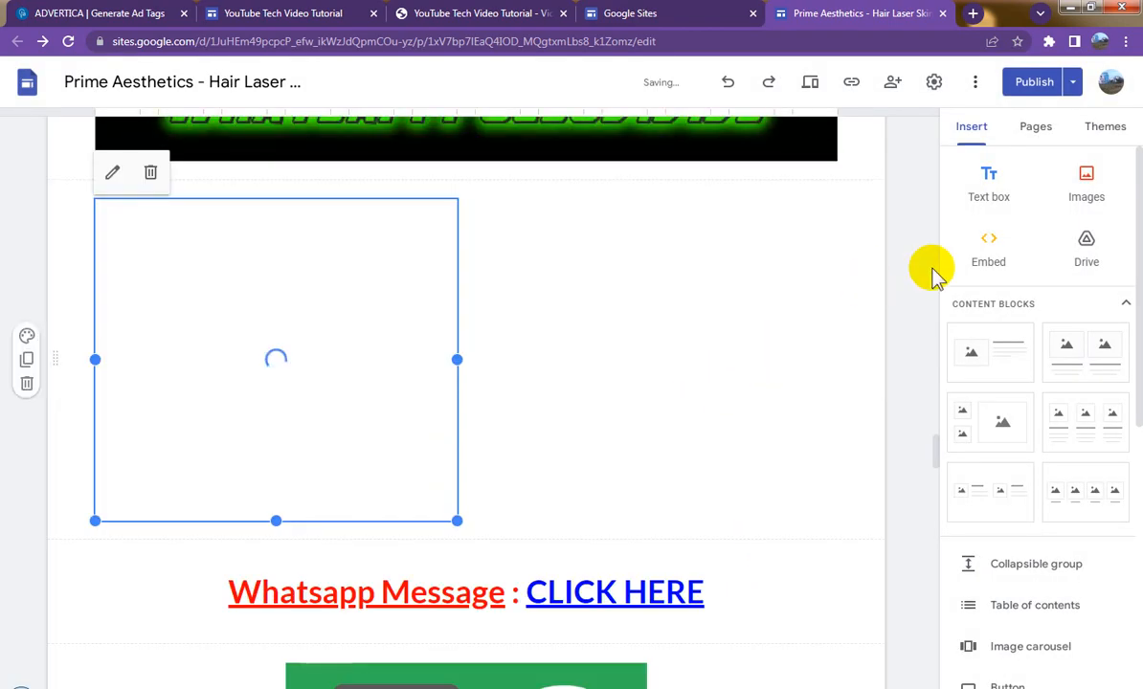
# - Embed the copied 300 x 250 ad code a second time as HTML, above the "Whatsapp Message : CLICK HERE" line
pyautogui.click(988, 251)
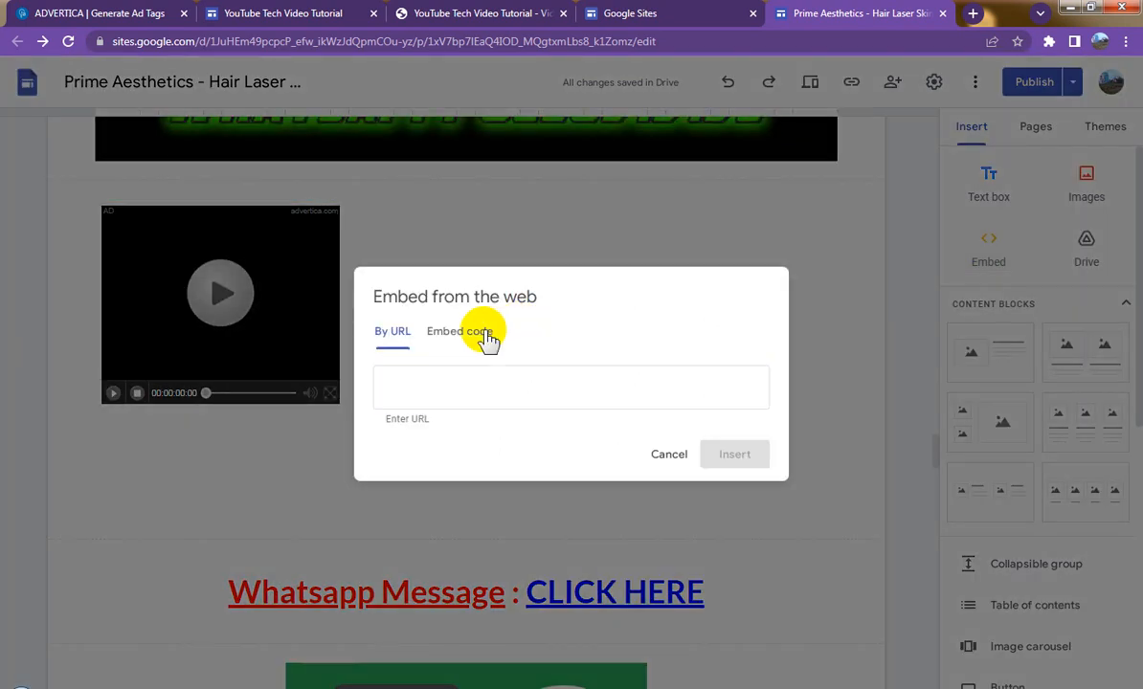
pyautogui.click(479, 333)
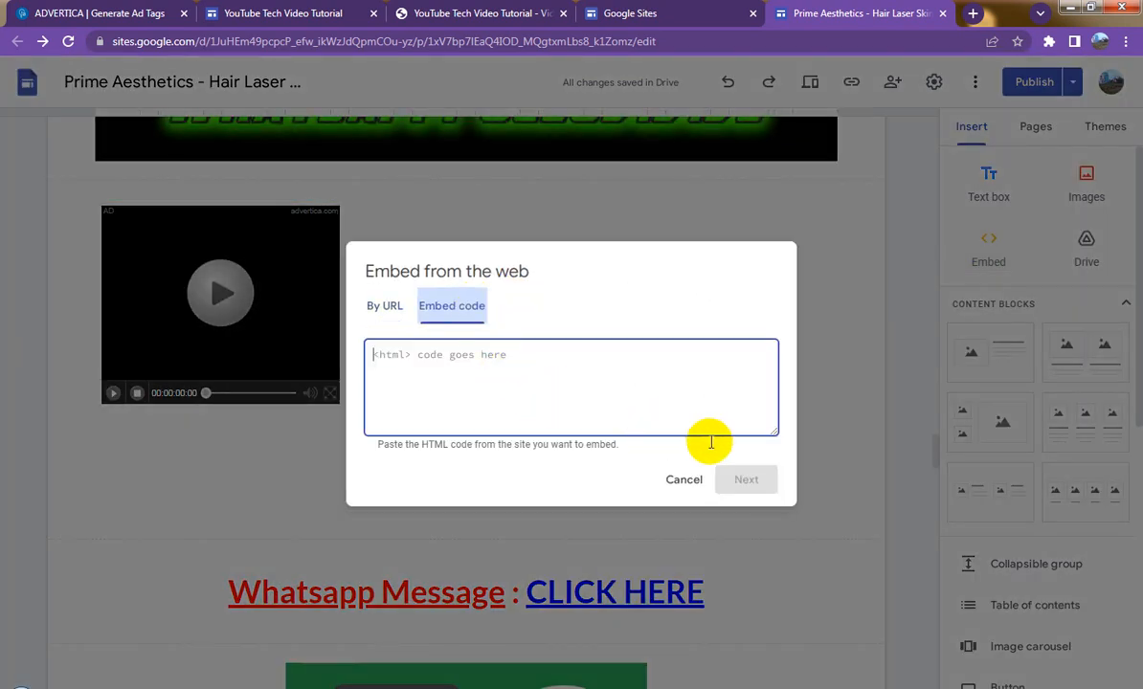
pyautogui.hotkey('ctrl', 'v')
pyautogui.click(758, 480)
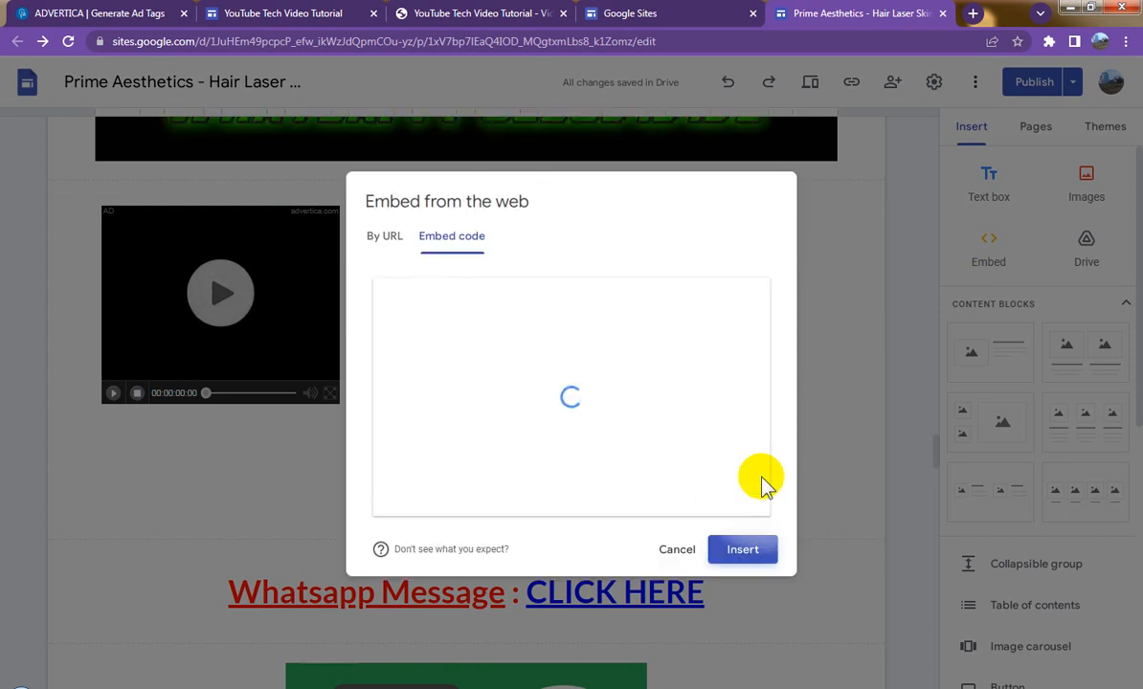
pyautogui.click(752, 553)
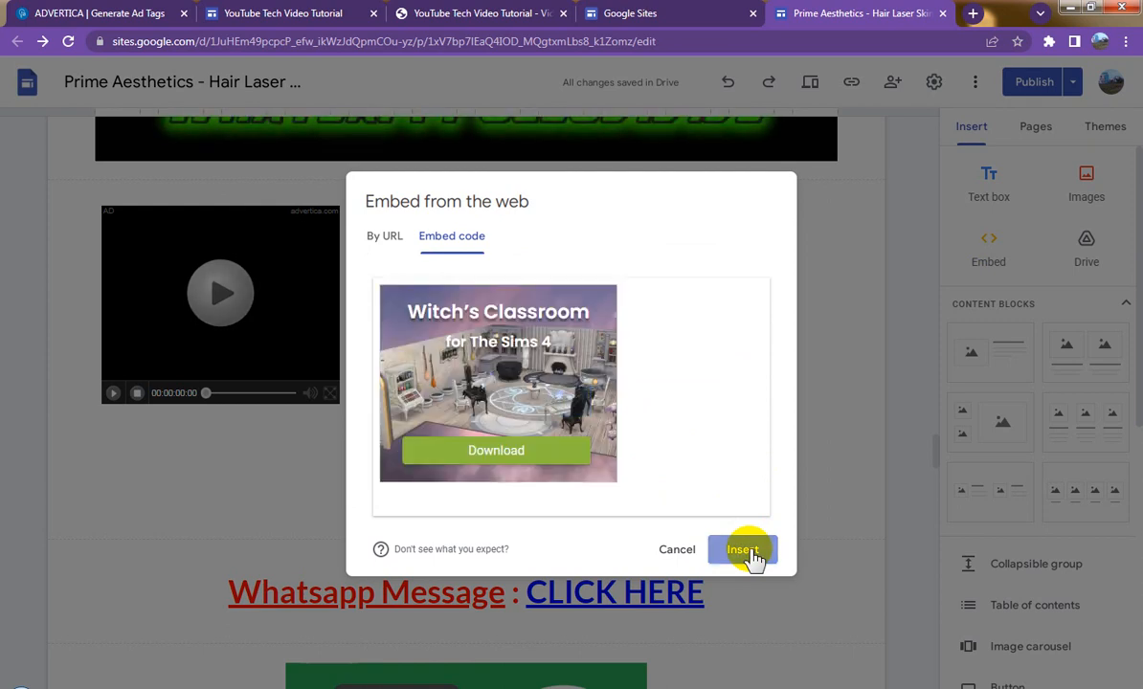
pyautogui.click(753, 553)
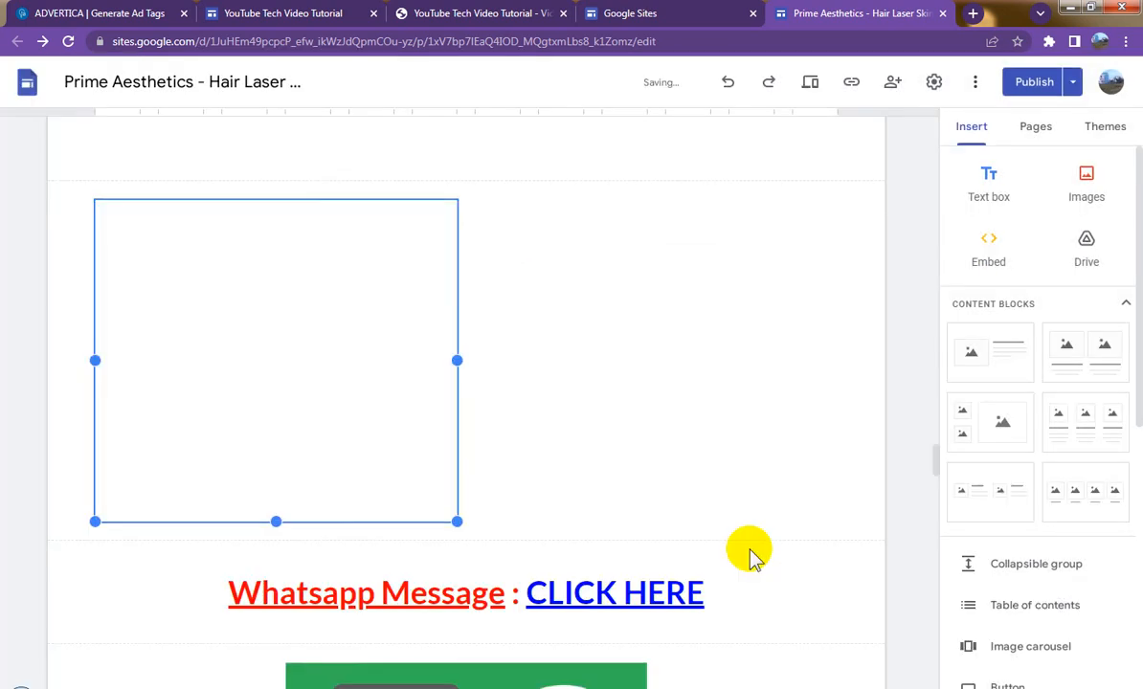
# - Move the second ad embed into the empty space beside the video-player ad below the green WhatsApp banner
pyautogui.scroll(3, 632, 356)
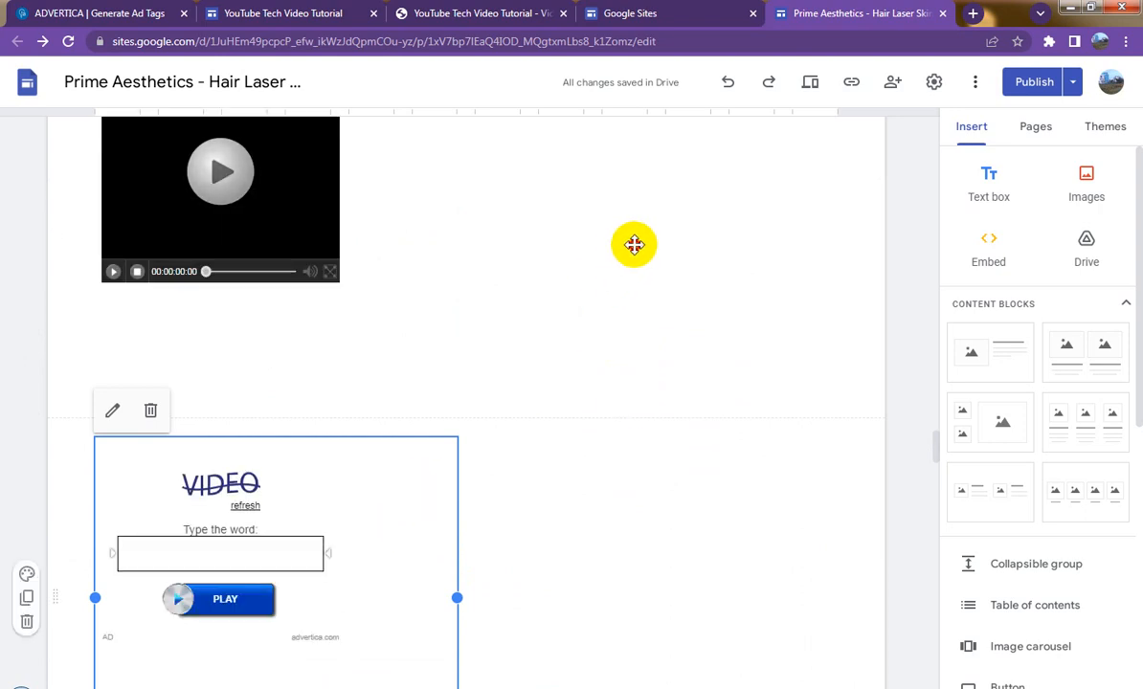
pyautogui.moveTo(634, 245); pyautogui.dragTo(695, 194)
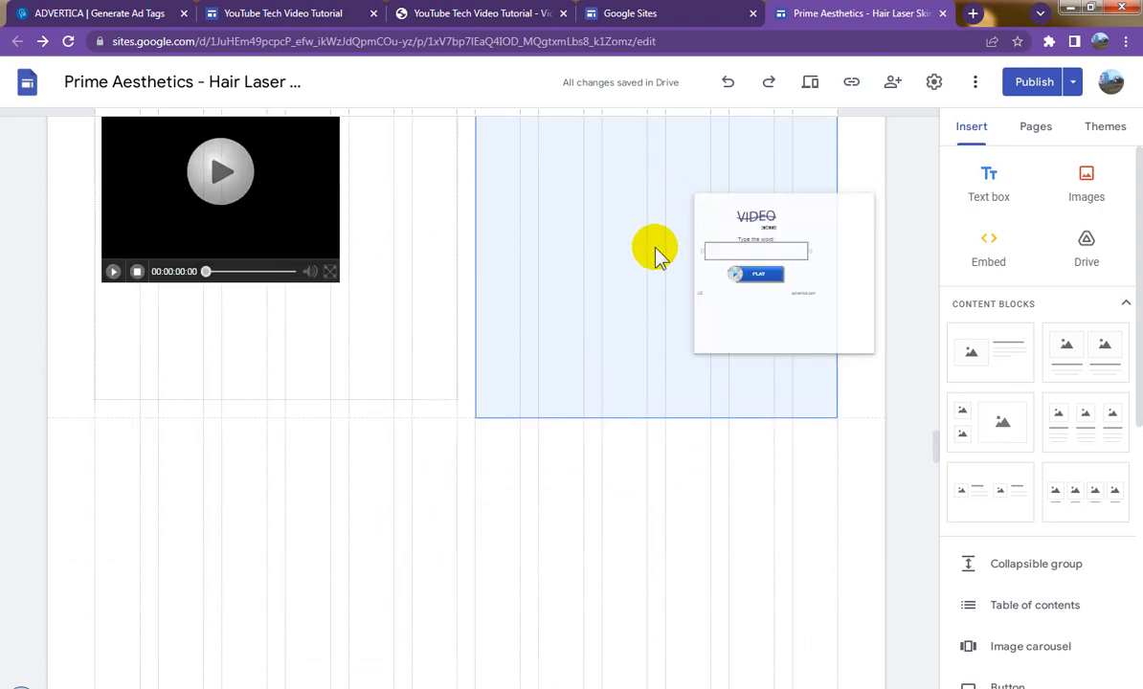
pyautogui.moveTo(656, 252); pyautogui.dragTo(679, 393)
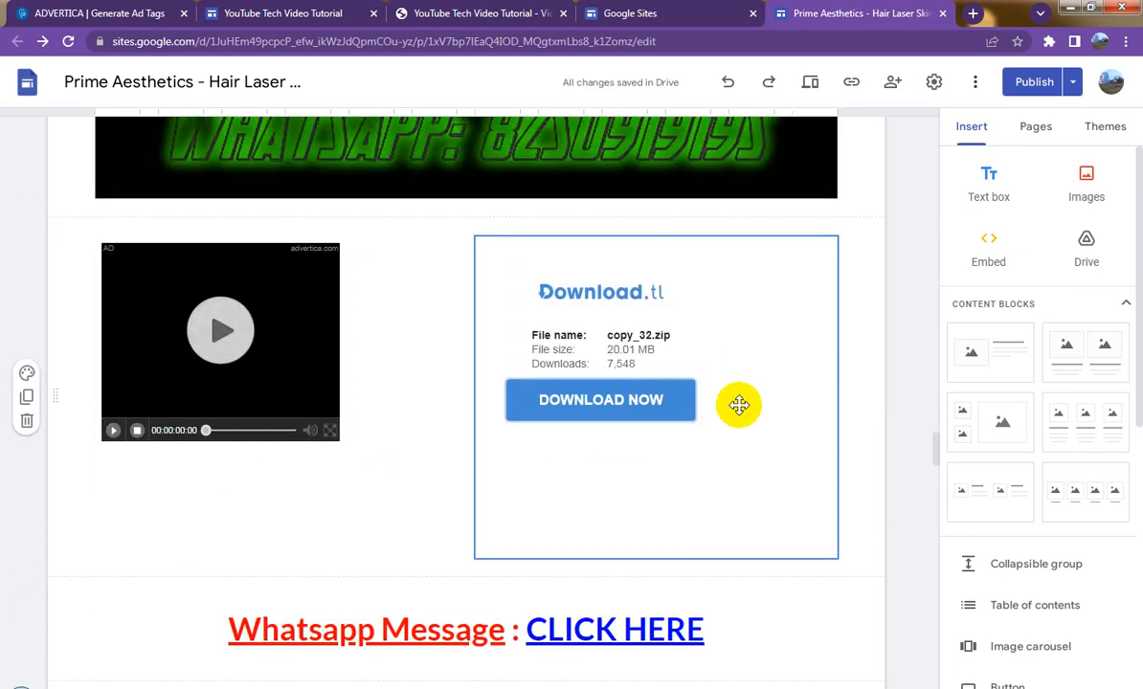
# - Embed the copied ad code as HTML between the red-highlighted services list and the "KEDAR INFO SERVICE" banner
pyautogui.scroll(-5, 755, 451)
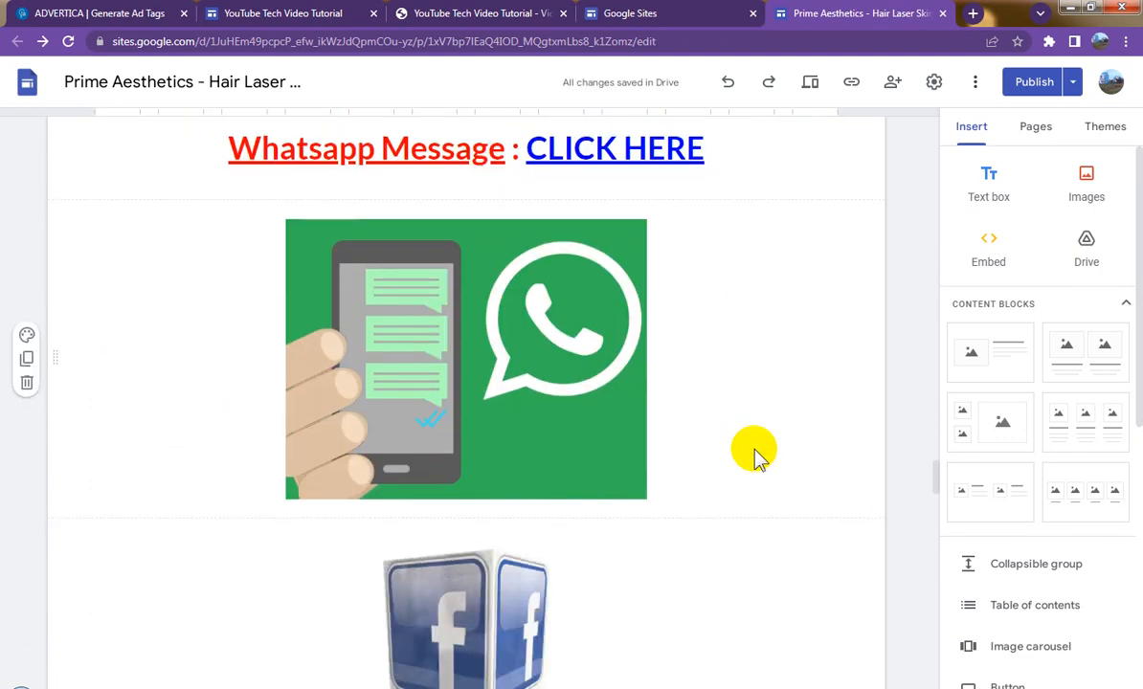
pyautogui.scroll(-2, 756, 452)
pyautogui.scroll(-2, 755, 452)
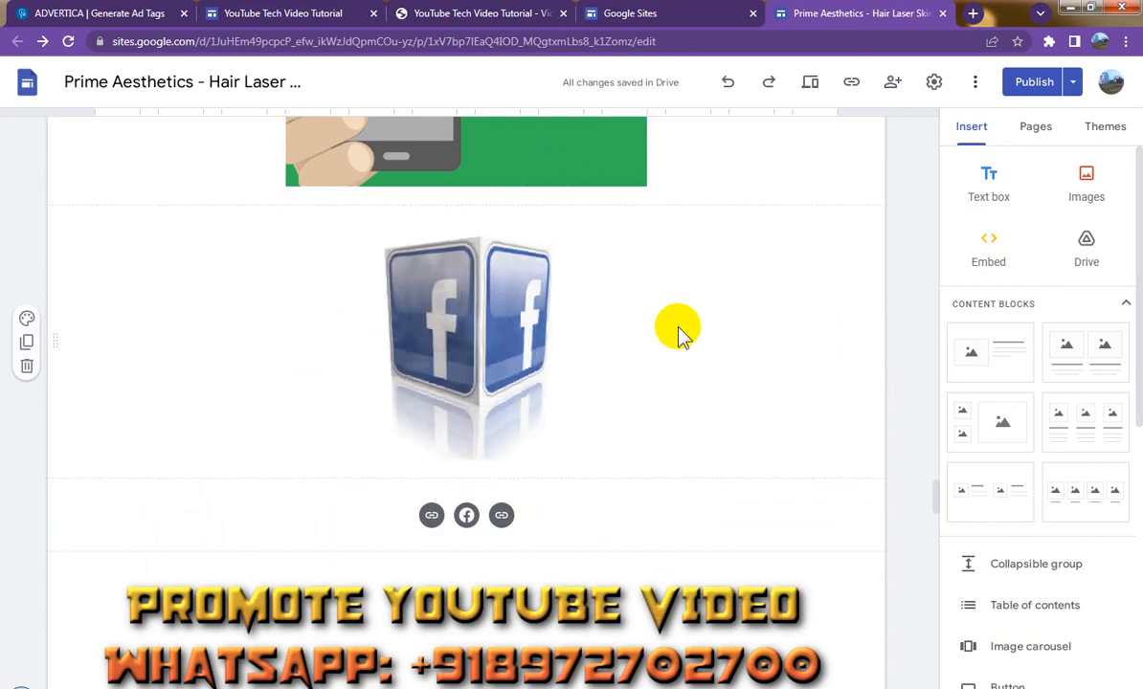
pyautogui.scroll(-3, 680, 333)
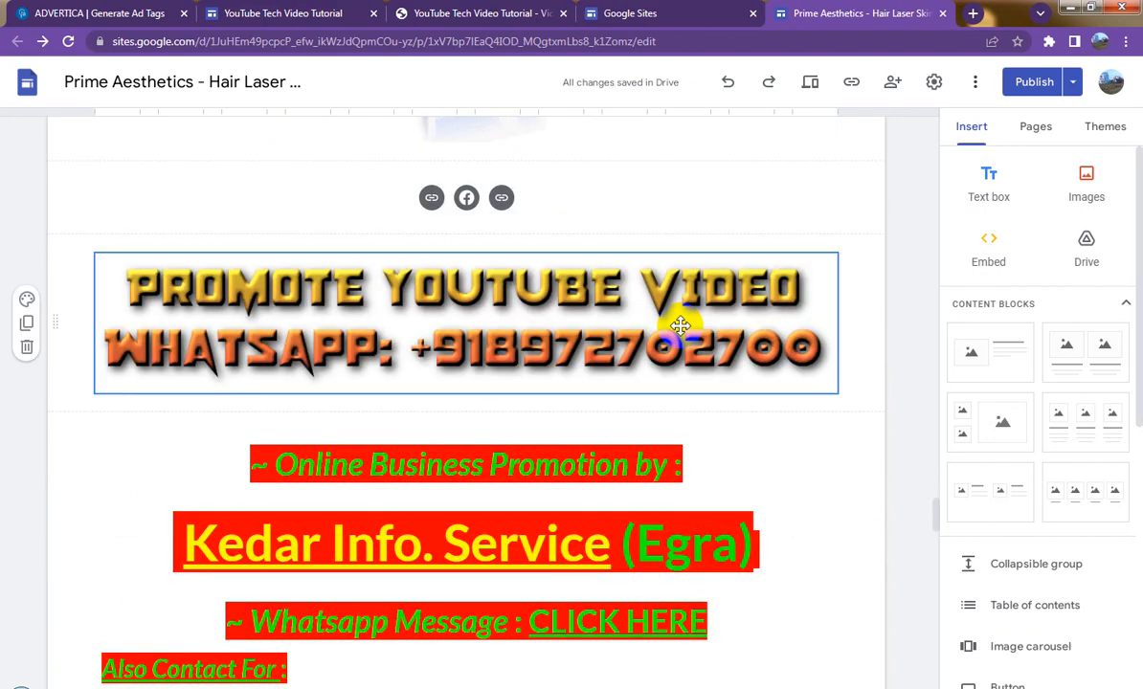
pyautogui.scroll(-10, 680, 326)
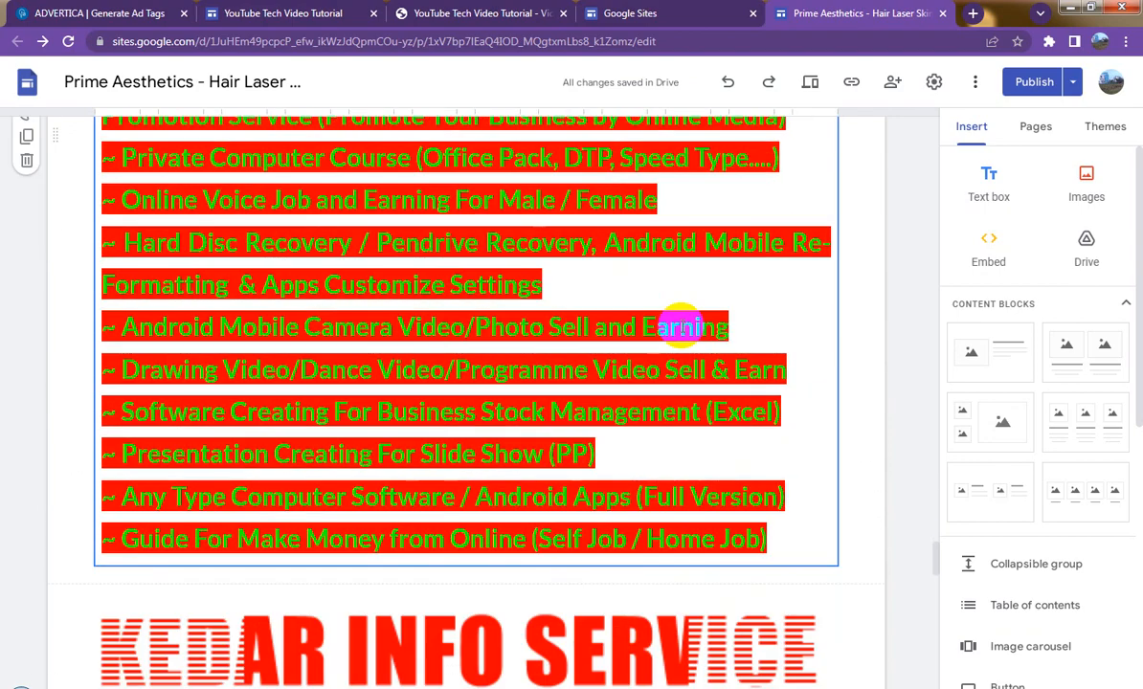
pyautogui.scroll(-1, 682, 324)
pyautogui.scroll(-2, 682, 324)
pyautogui.click(809, 331)
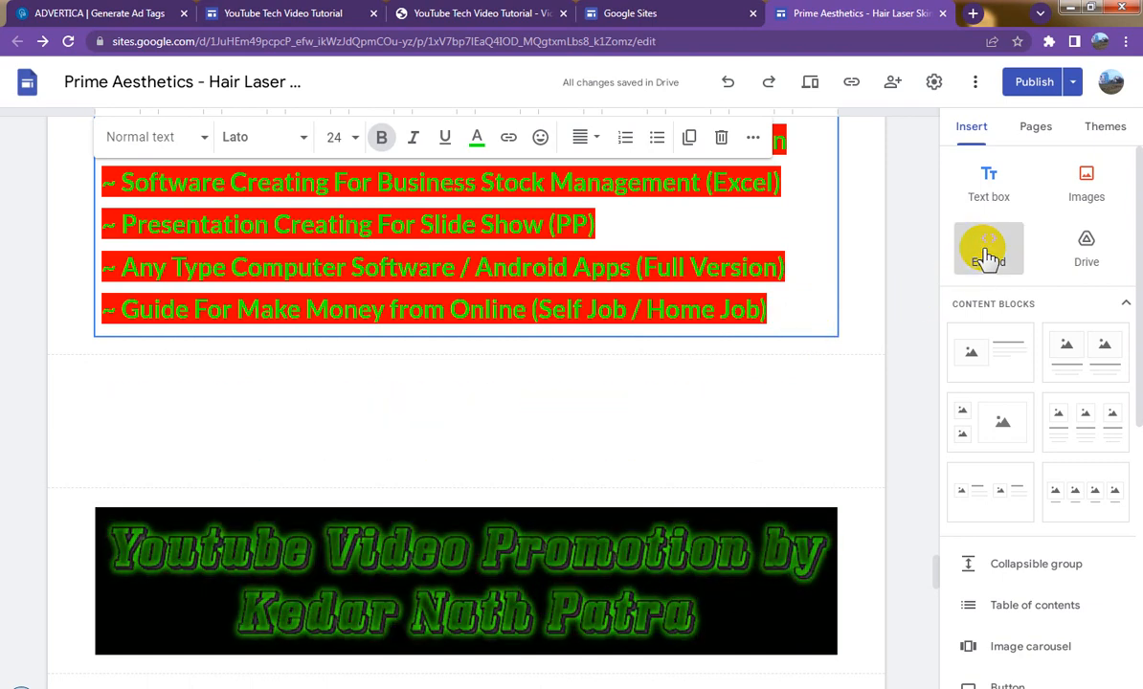
pyautogui.click(986, 254)
pyautogui.click(451, 305)
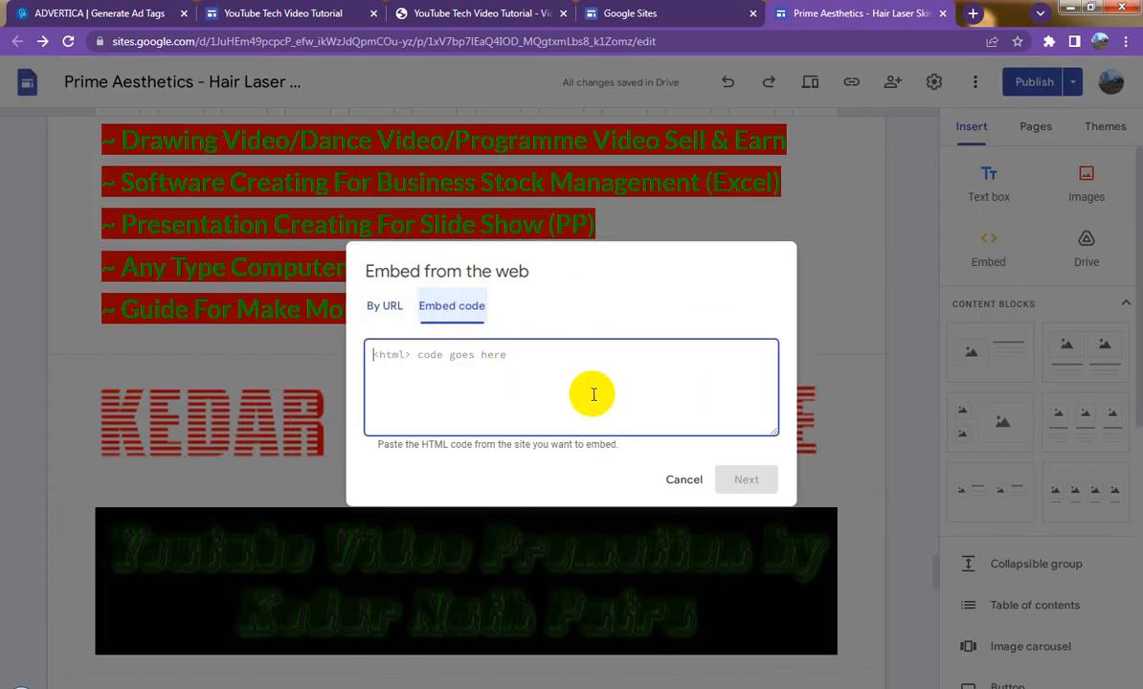
pyautogui.hotkey('ctrl', 'v')
pyautogui.click(746, 479)
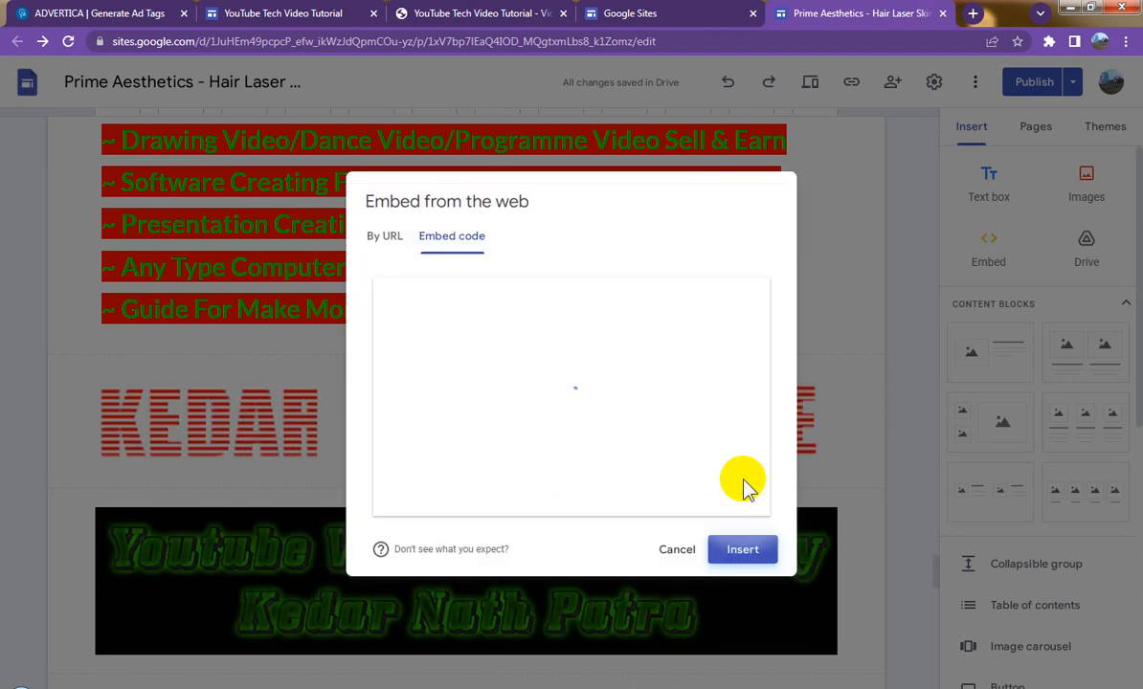
pyautogui.click(742, 549)
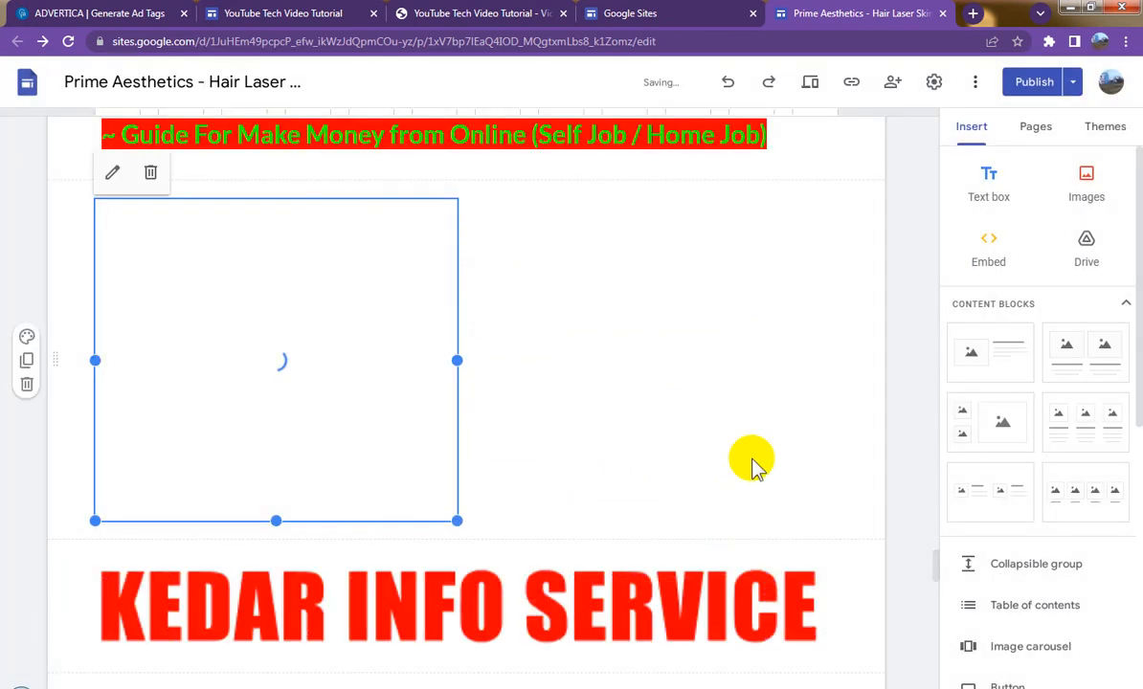
# - Embed the ad code again above the "KEDAR INFO SERVICE" banner and place it beside the first ad there
pyautogui.click(994, 257)
pyautogui.click(415, 234)
pyautogui.hotkey('ctrl', 'v')
pyautogui.click(748, 477)
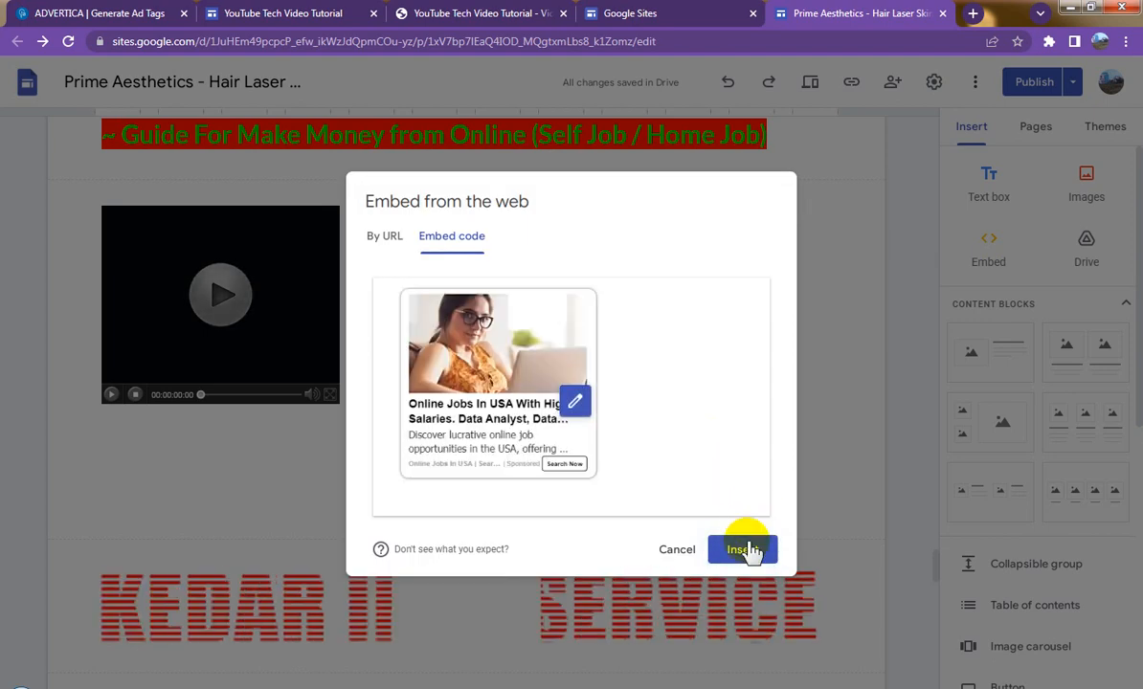
pyautogui.click(748, 550)
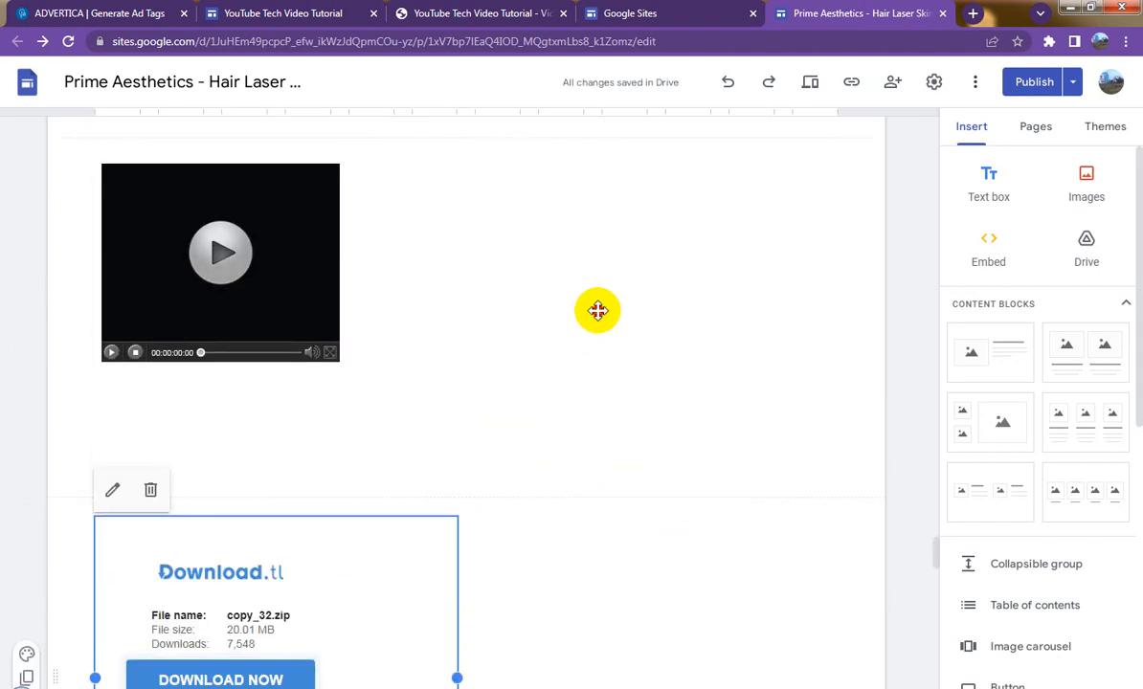
pyautogui.moveTo(606, 298); pyautogui.dragTo(727, 399)
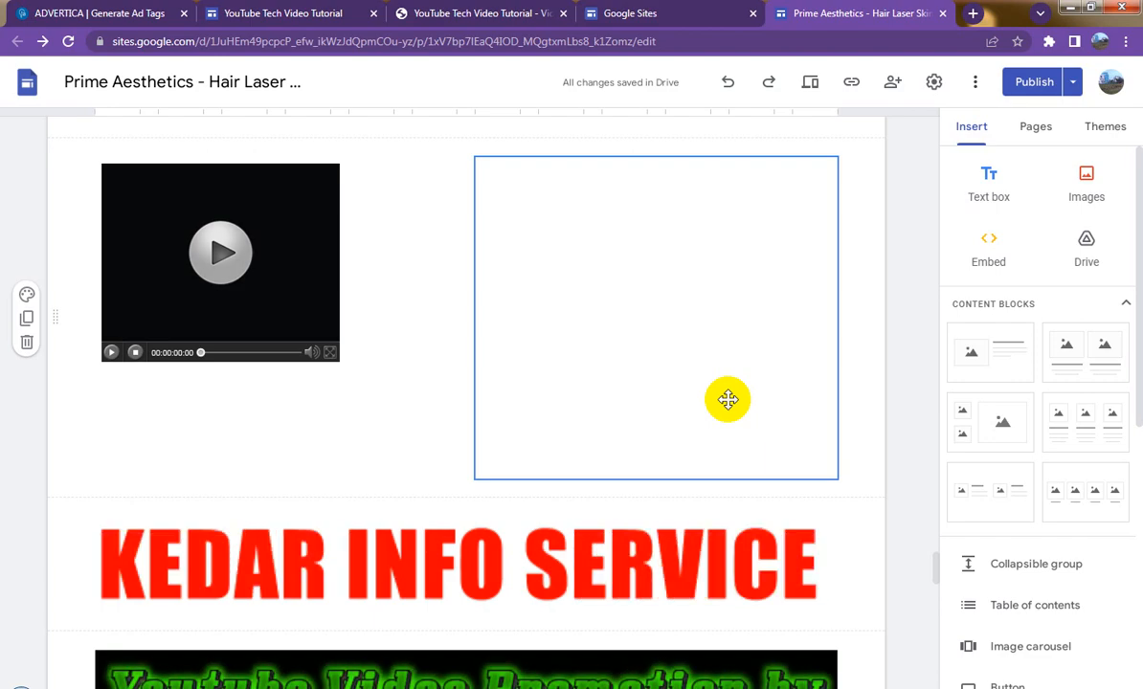
# - Switch to Advertica, generate a banner ad tag in the 468x60 size and copy its code
pyautogui.scroll(-5, 726, 401)
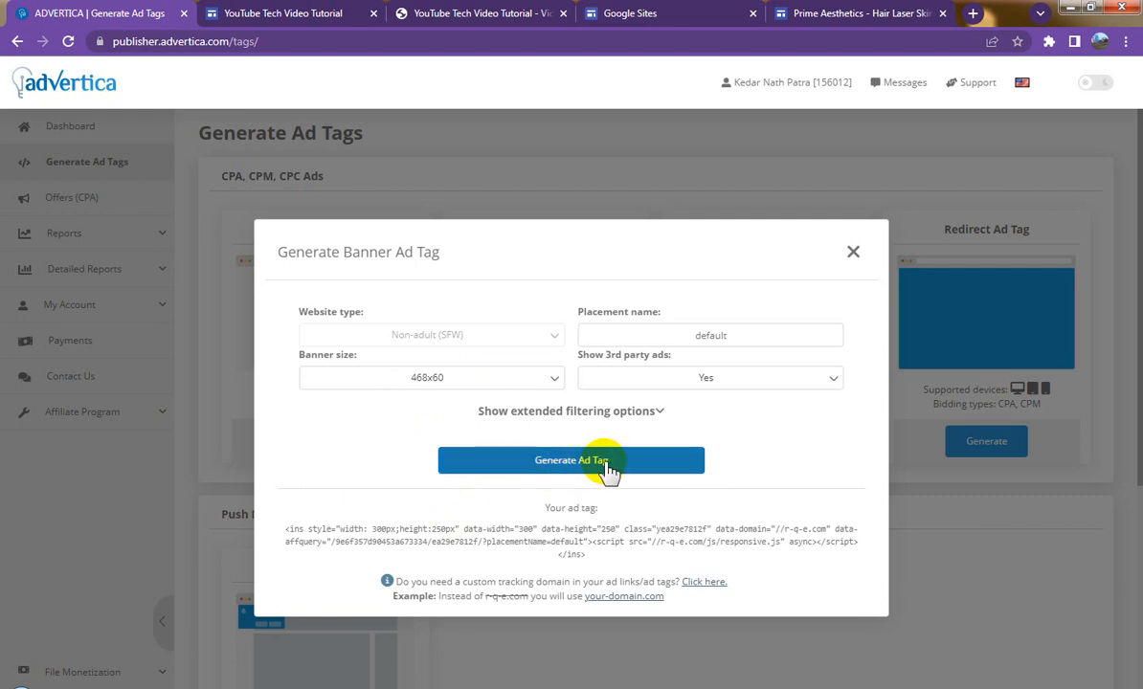
pyautogui.click(607, 464)
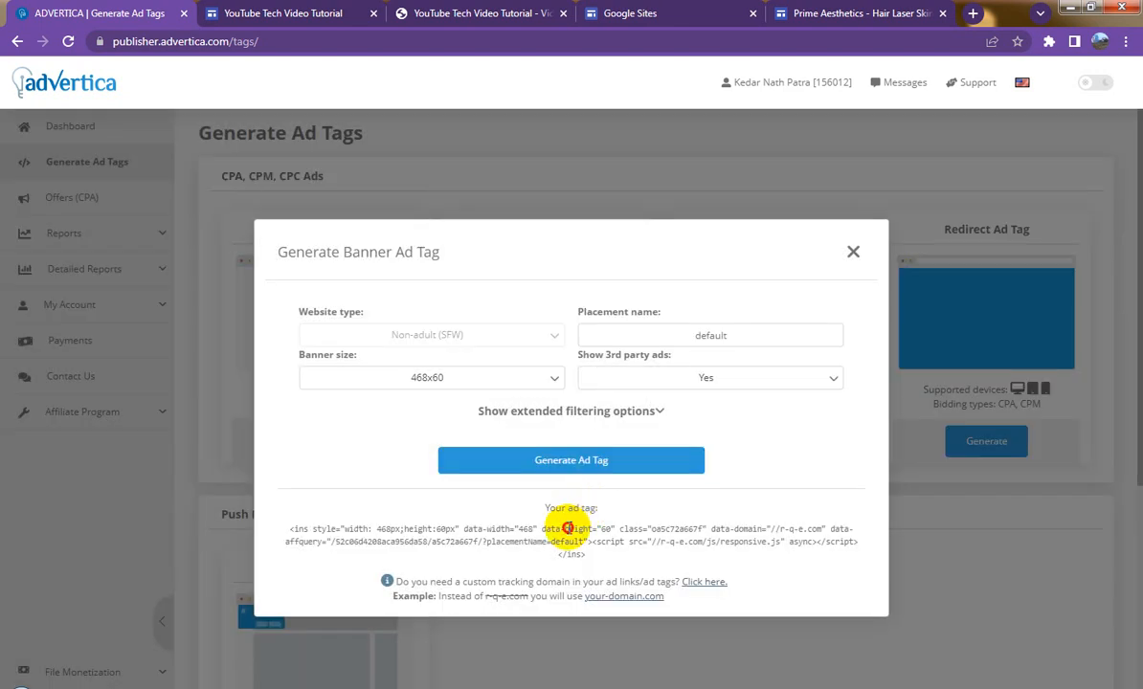
pyautogui.click(567, 527)
pyautogui.rightClick(567, 528)
pyautogui.click(604, 544)
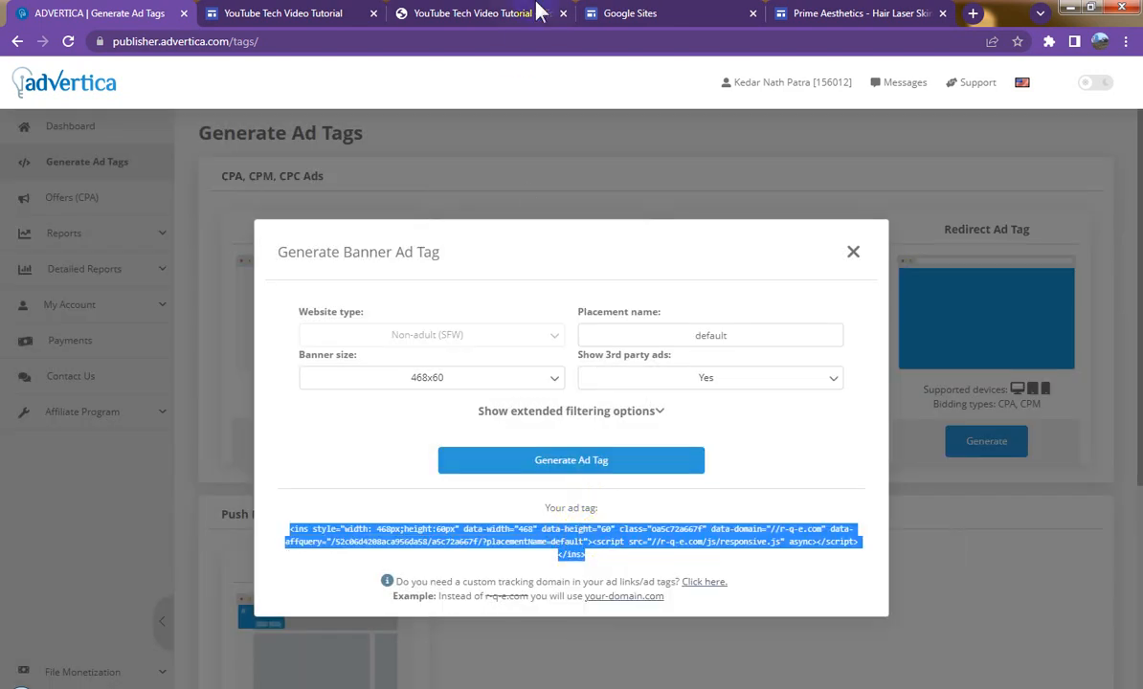
# - Back in Google Sites, embed the copied 468x60 banner code as HTML below the last app download link
pyautogui.click(831, 15)
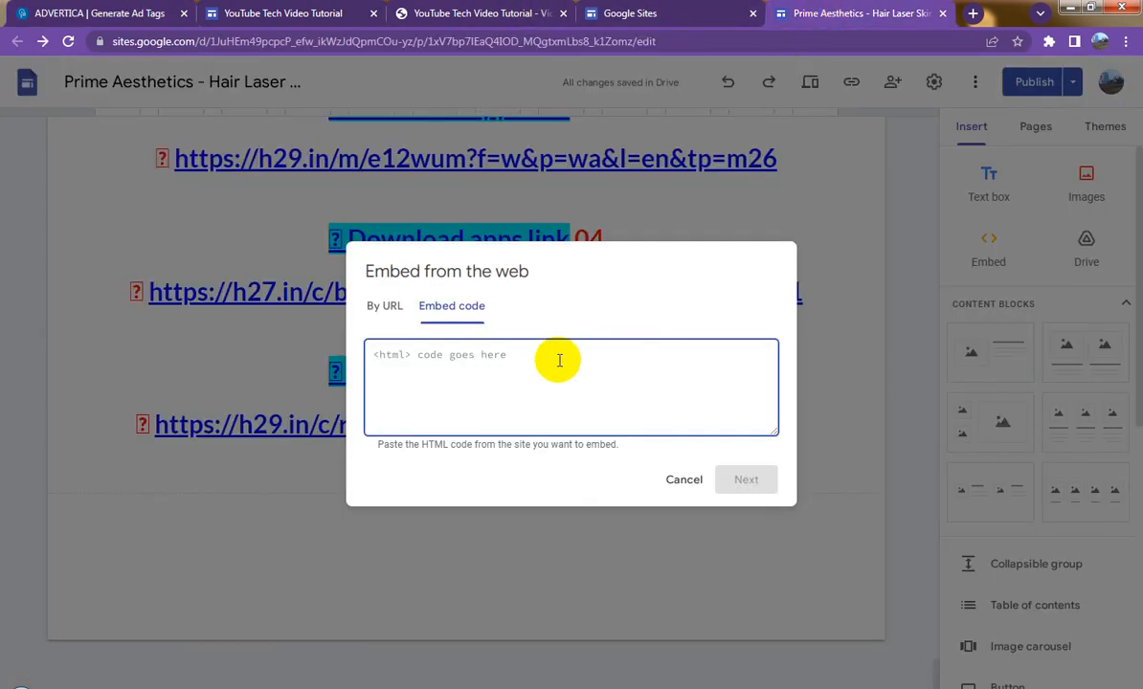
pyautogui.hotkey('ctrl', 'v')
pyautogui.click(745, 478)
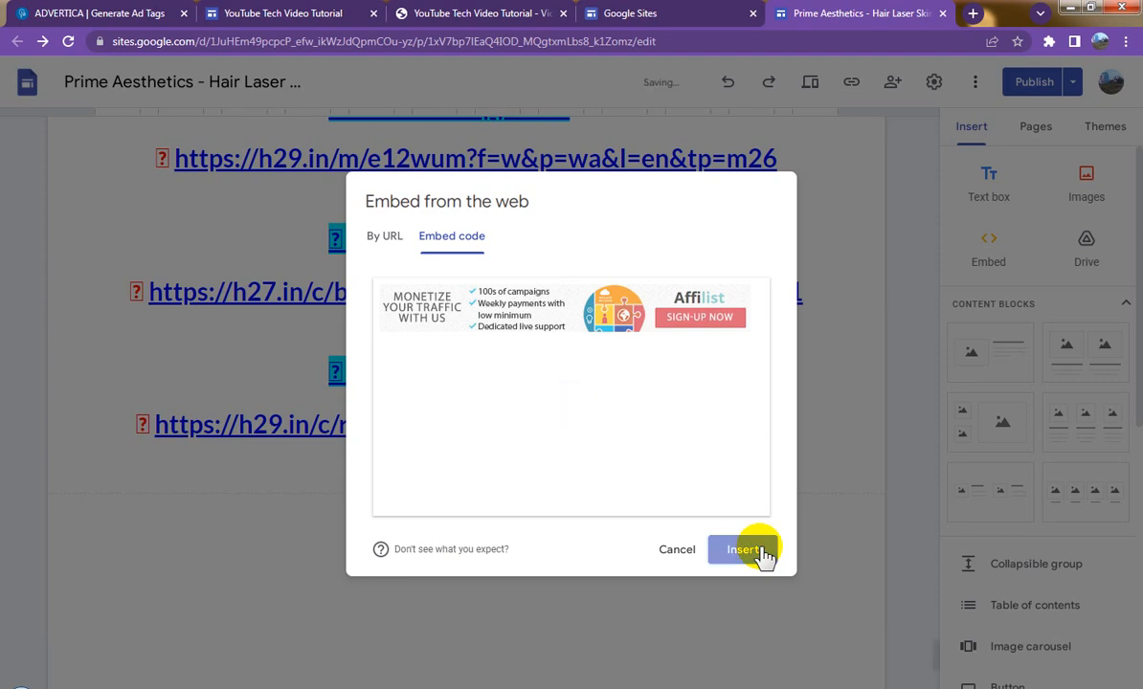
pyautogui.click(745, 549)
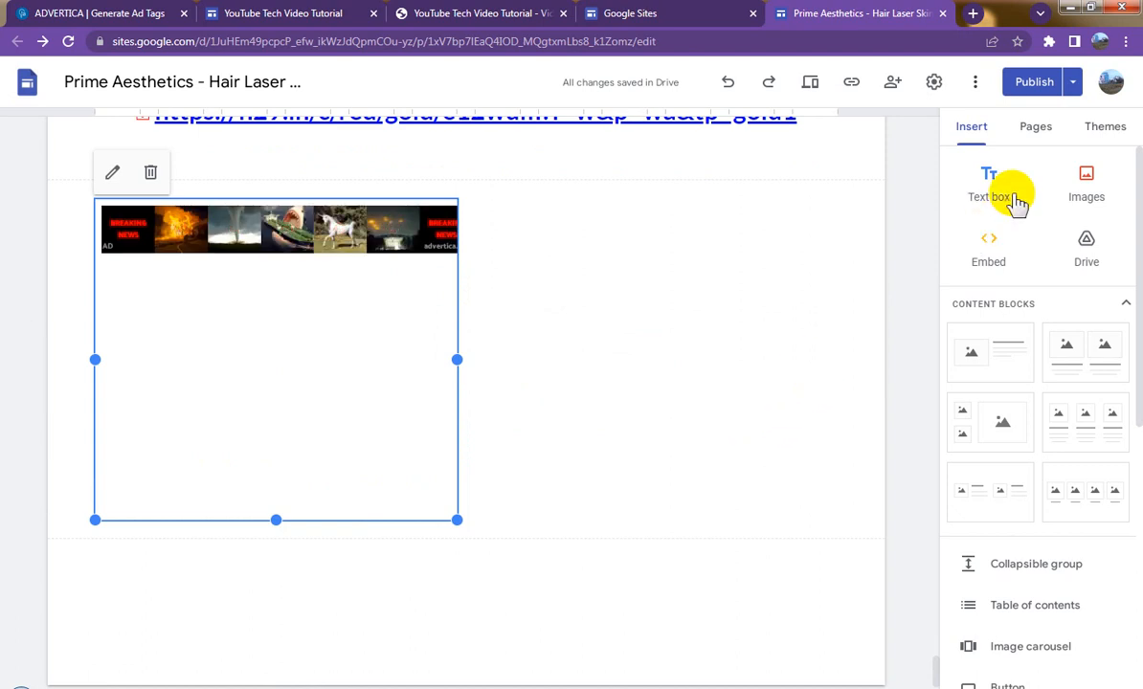
# - Embed the 468x60 banner code a second time and place it beside the first banner at the end of the page
pyautogui.click(999, 259)
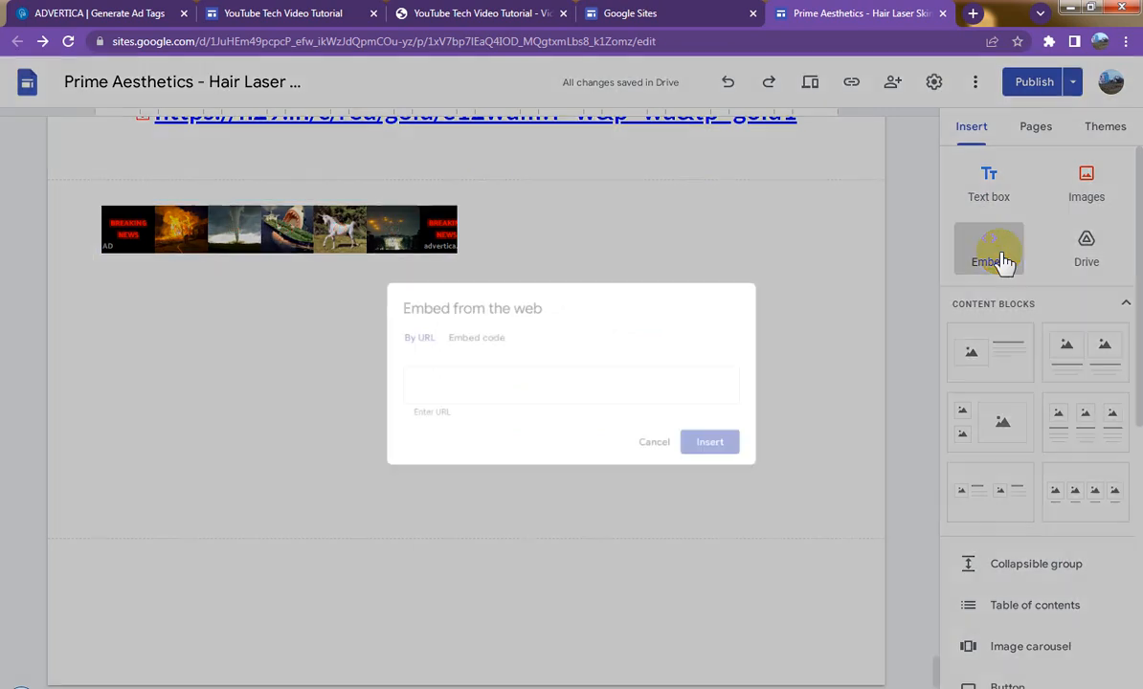
pyautogui.click(476, 342)
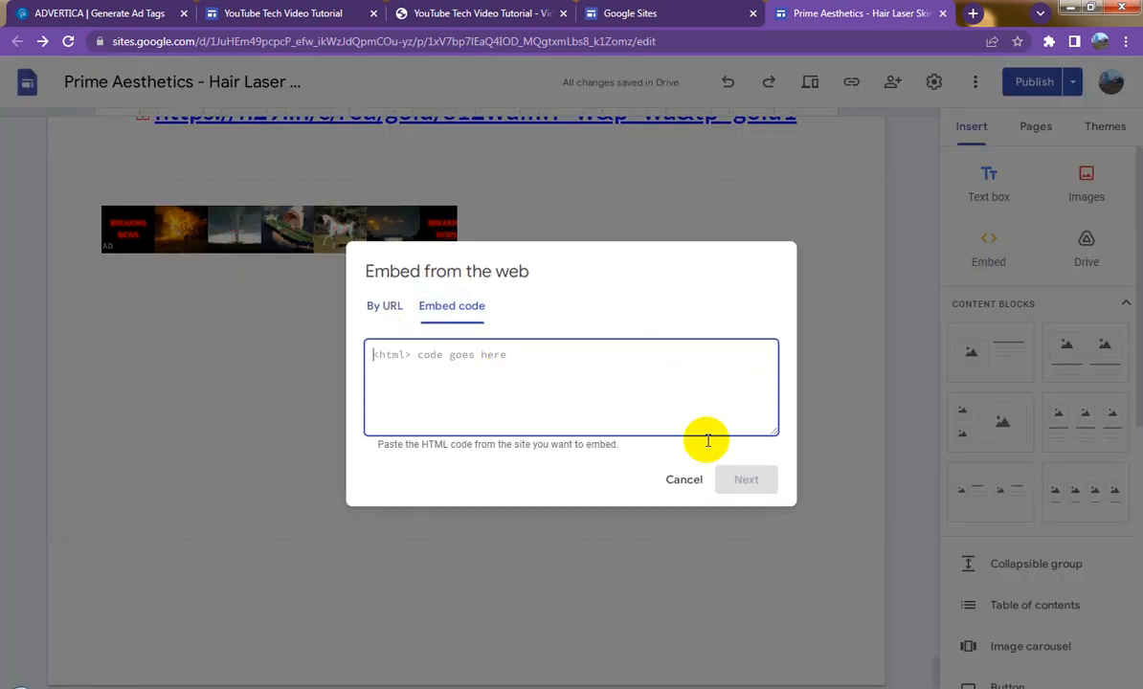
pyautogui.hotkey('ctrl', 'v')
pyautogui.click(752, 480)
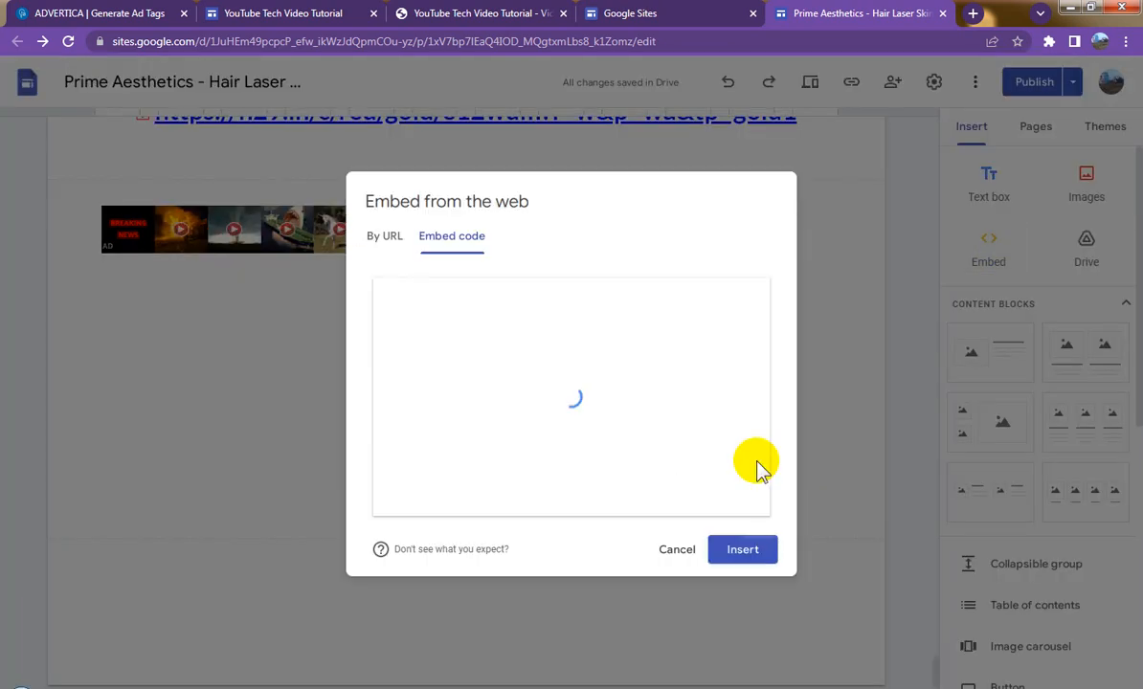
pyautogui.click(744, 558)
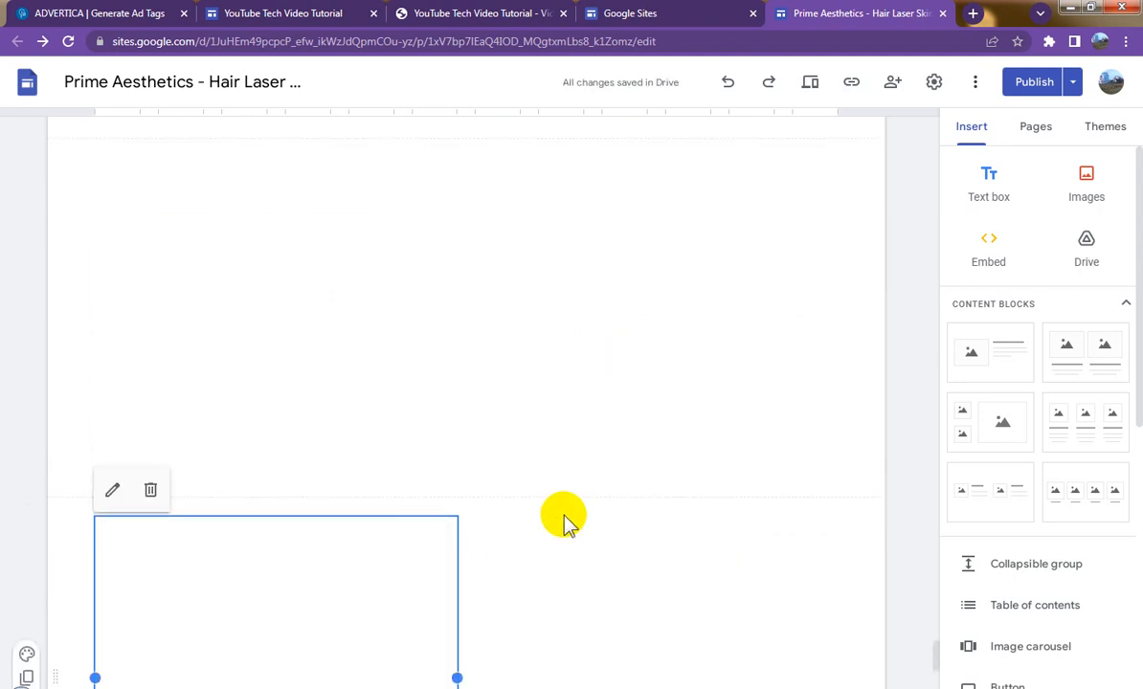
pyautogui.moveTo(382, 620); pyautogui.dragTo(763, 345)
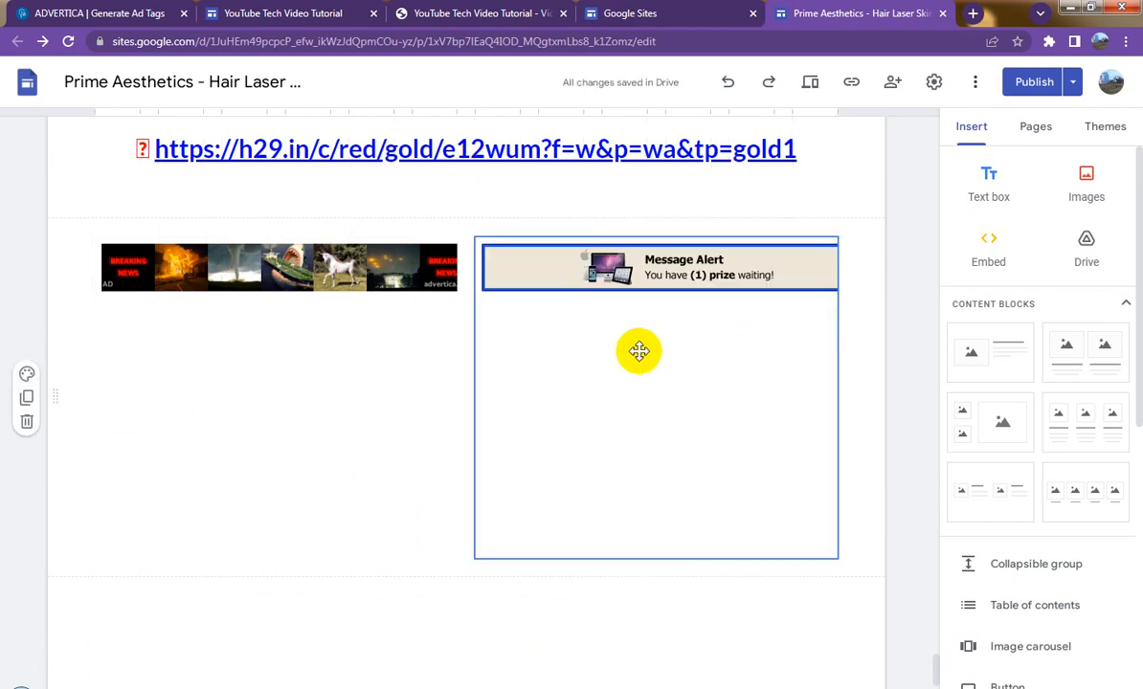
# - Publish the updated Home page and check for remaining unpublished changes before returning to the editor
pyautogui.click(1042, 86)
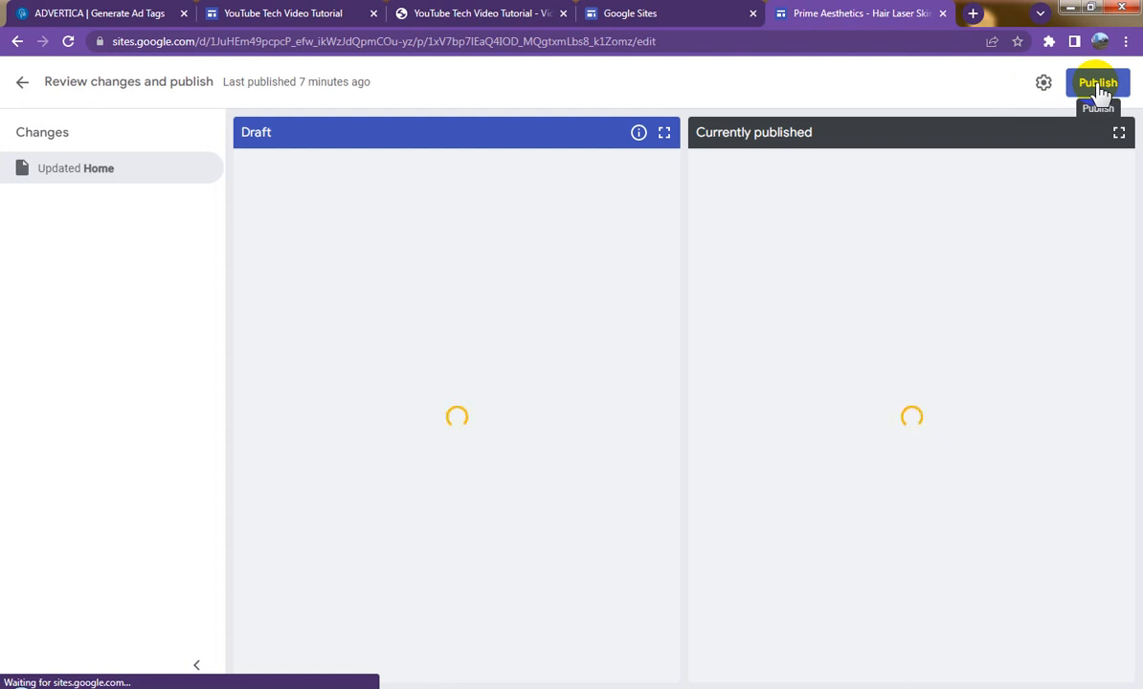
pyautogui.click(753, 15)
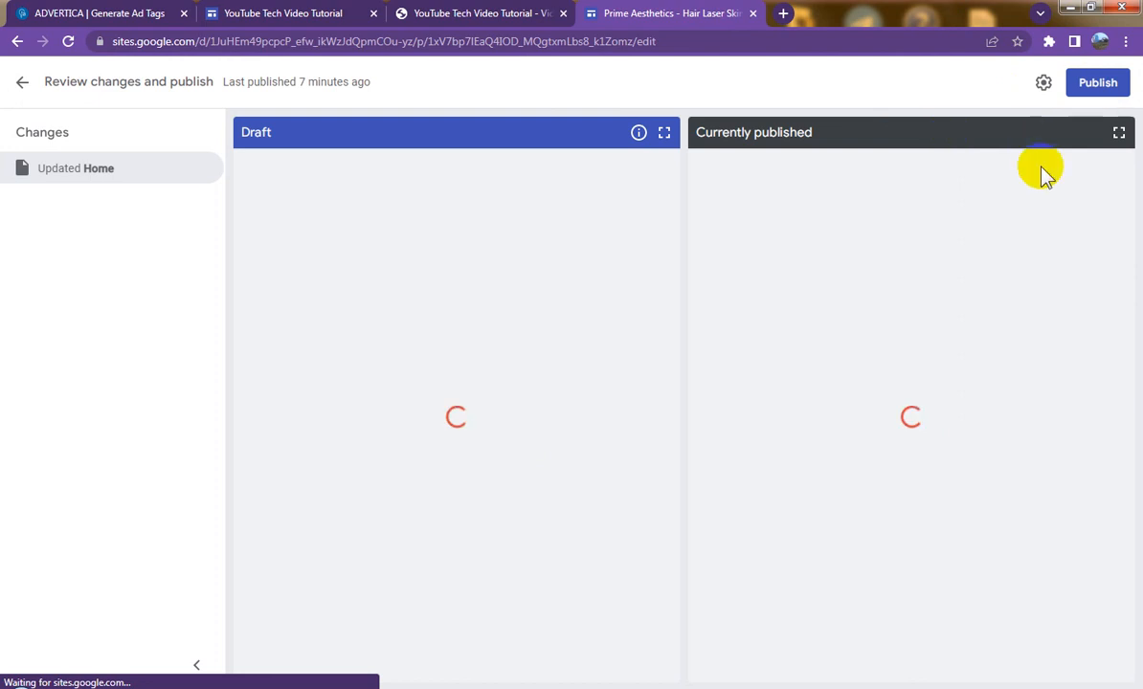
pyautogui.click(1091, 85)
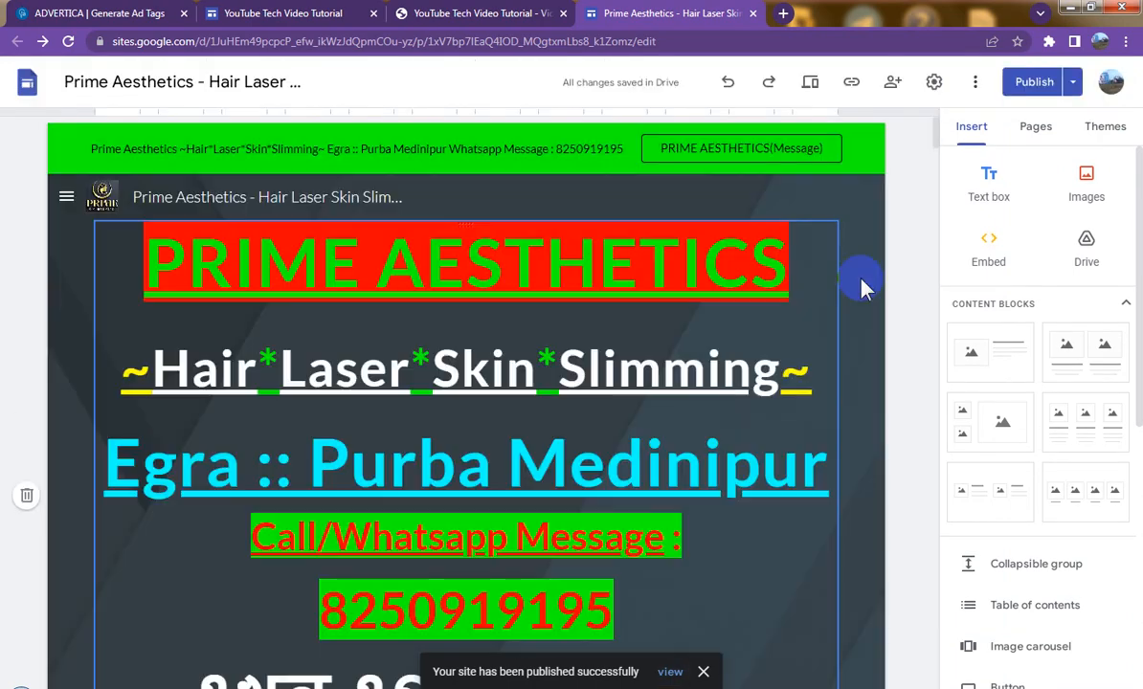
pyautogui.click(1025, 84)
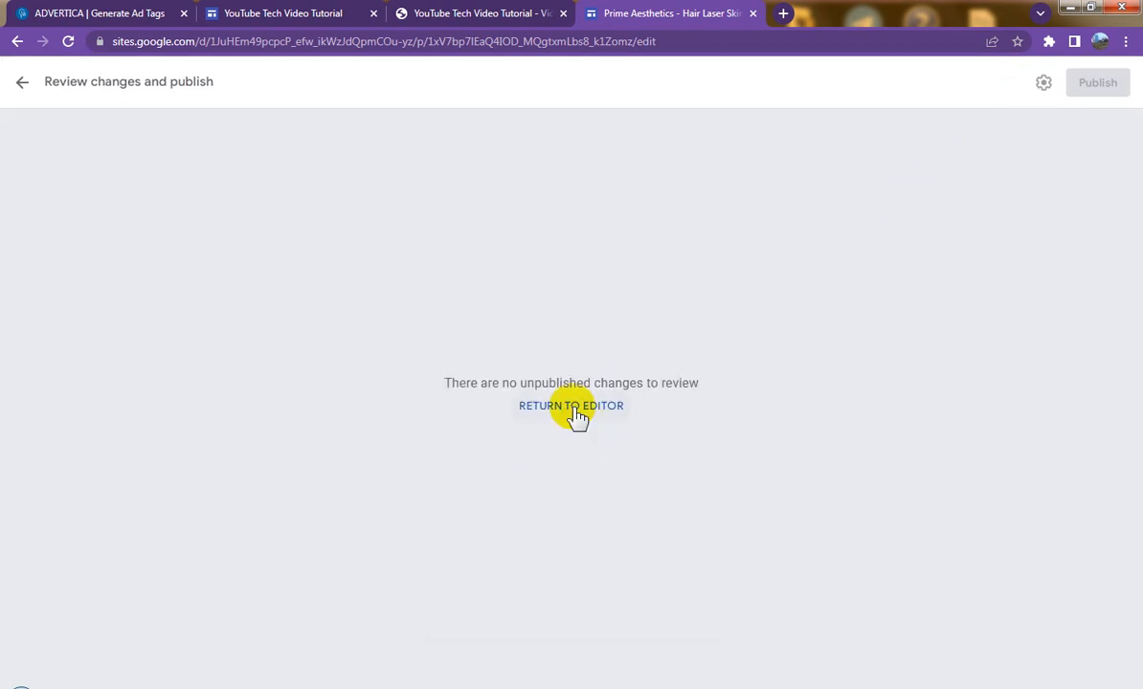
pyautogui.click(572, 406)
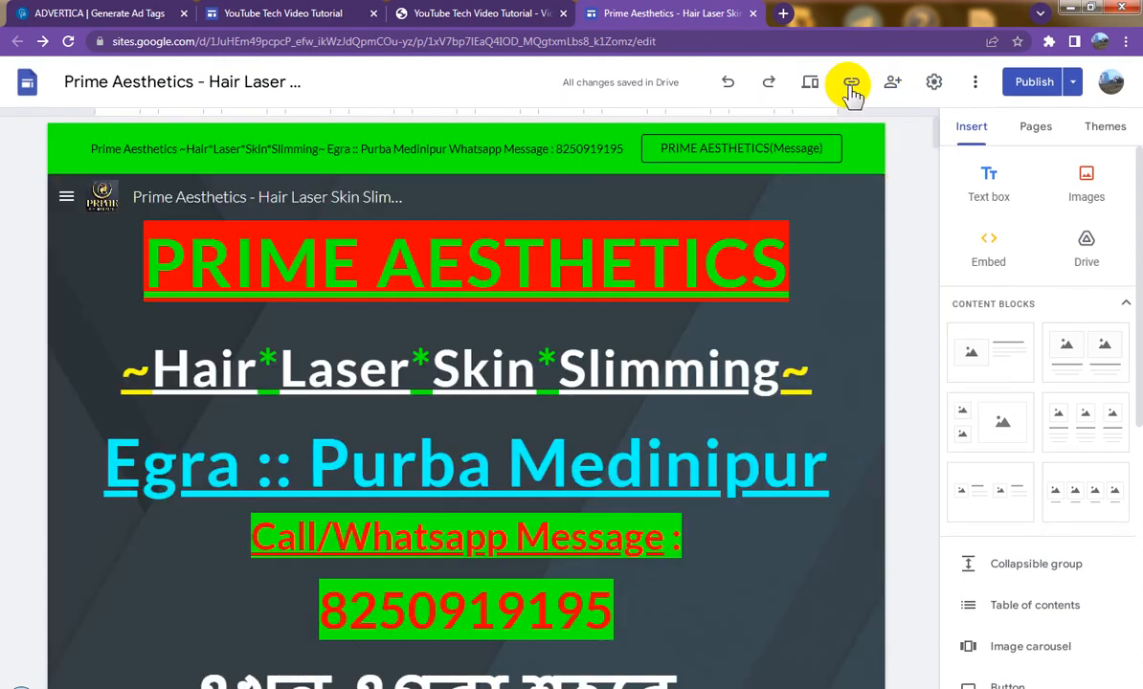
# - Copy the published site link and load it in the browser tab showing the published YouTube Tech Video Tutorial page
pyautogui.click(852, 86)
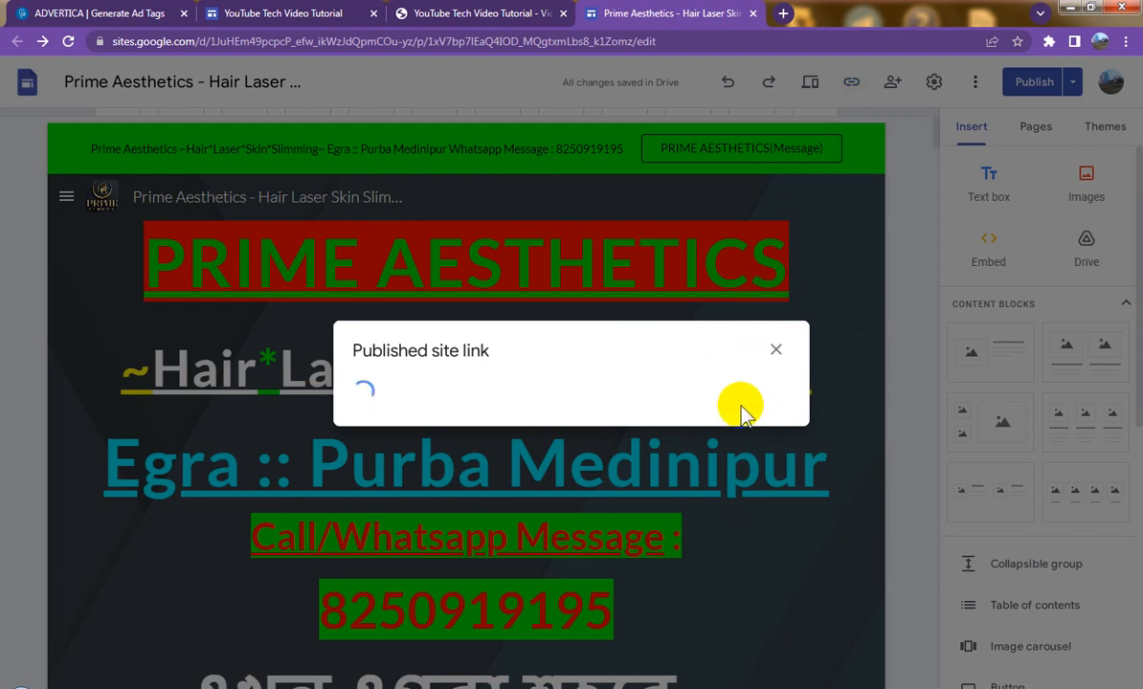
pyautogui.click(769, 393)
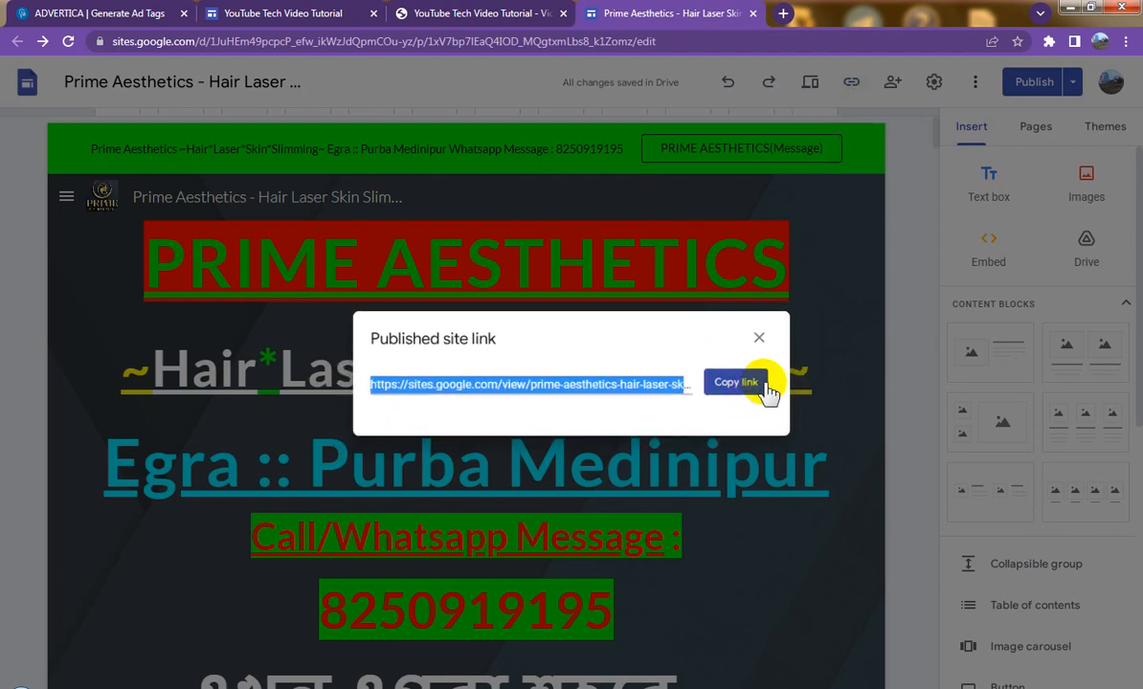
pyautogui.click(474, 13)
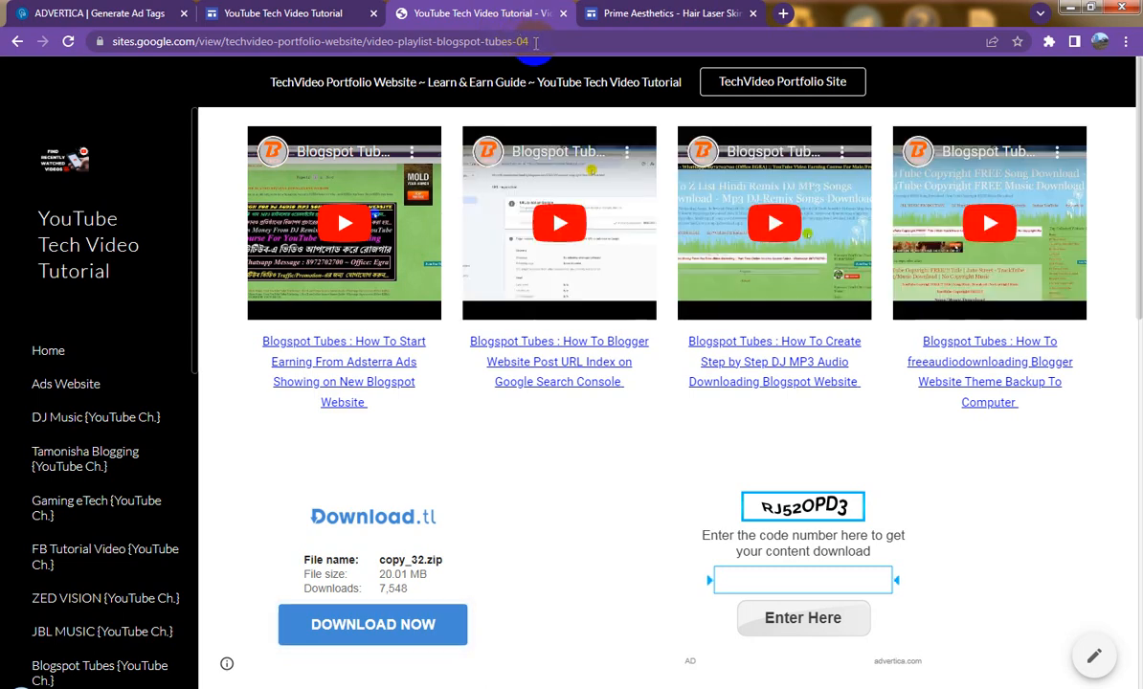
pyautogui.click(564, 38)
pyautogui.hotkey('ctrl', 'v')
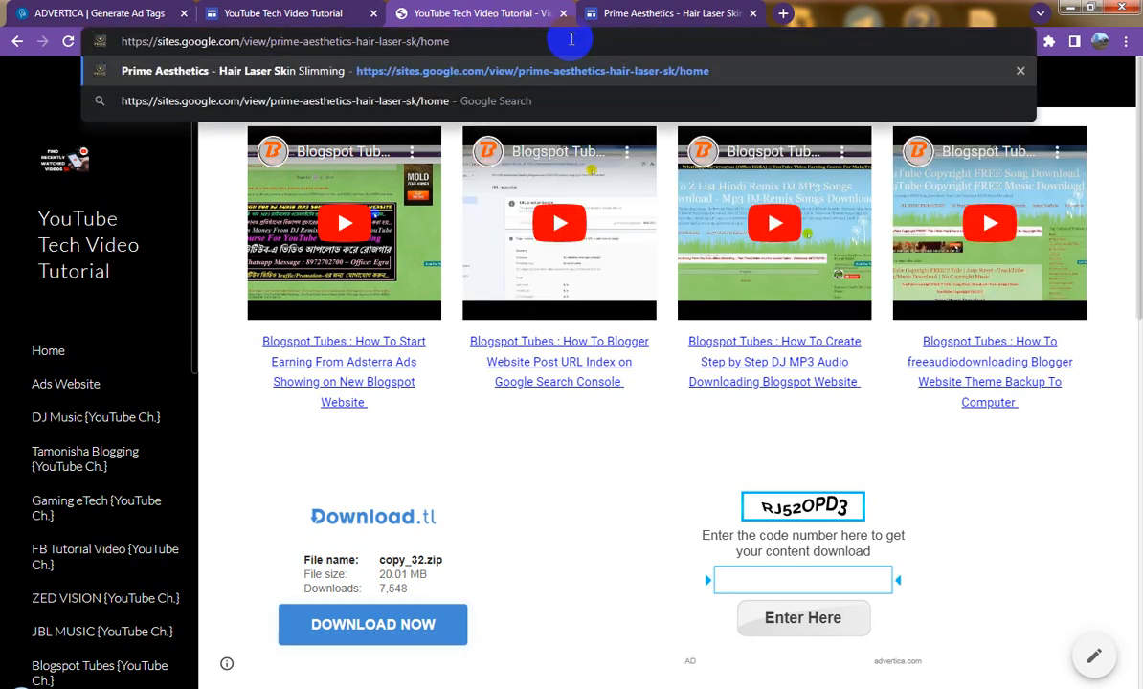
pyautogui.press('Return')
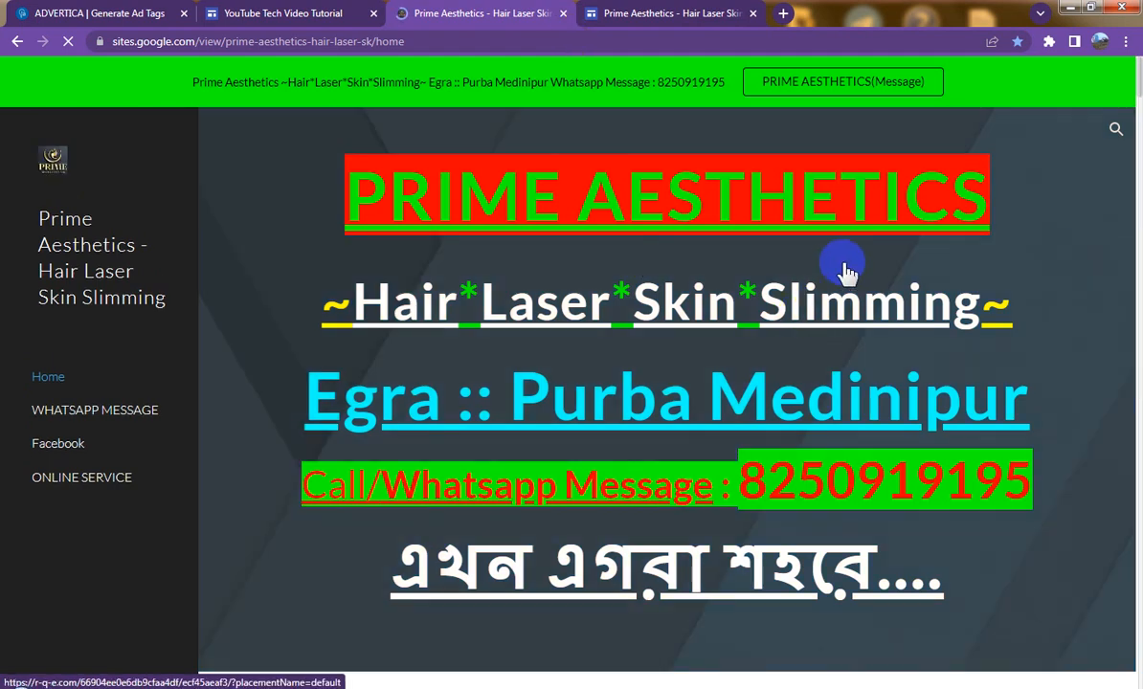
# - Review the published Home page from the header down to the 468x60 banners at its end, examining the embedded ads and links
pyautogui.scroll(-3, 898, 255)
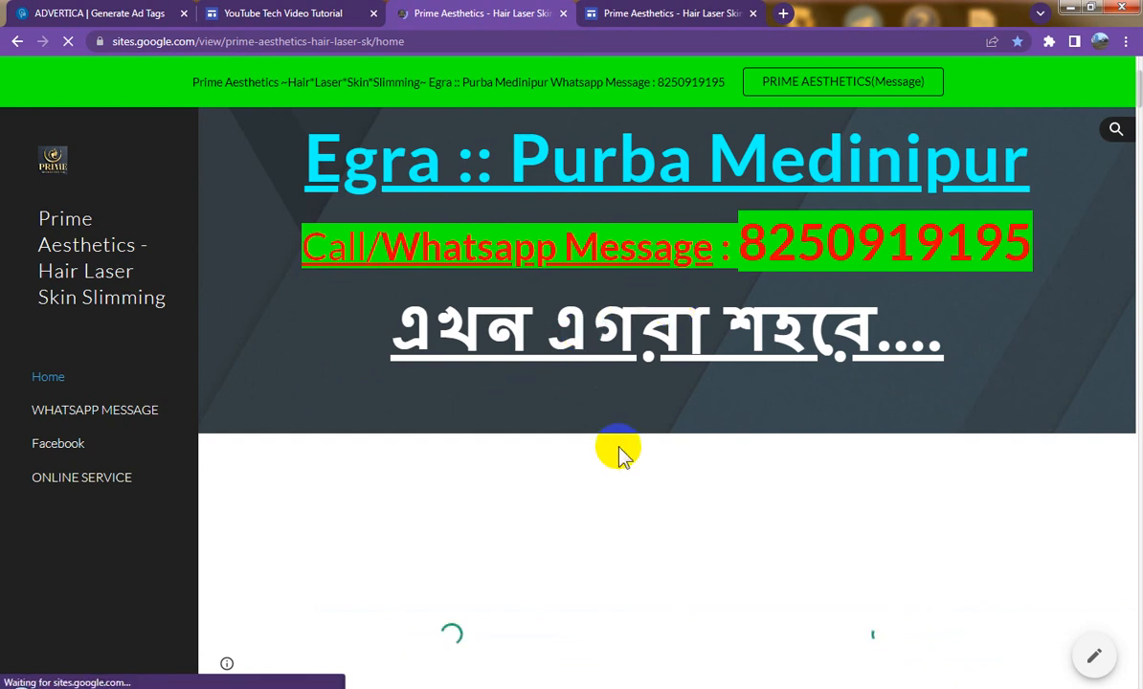
pyautogui.scroll(-1, 742, 400)
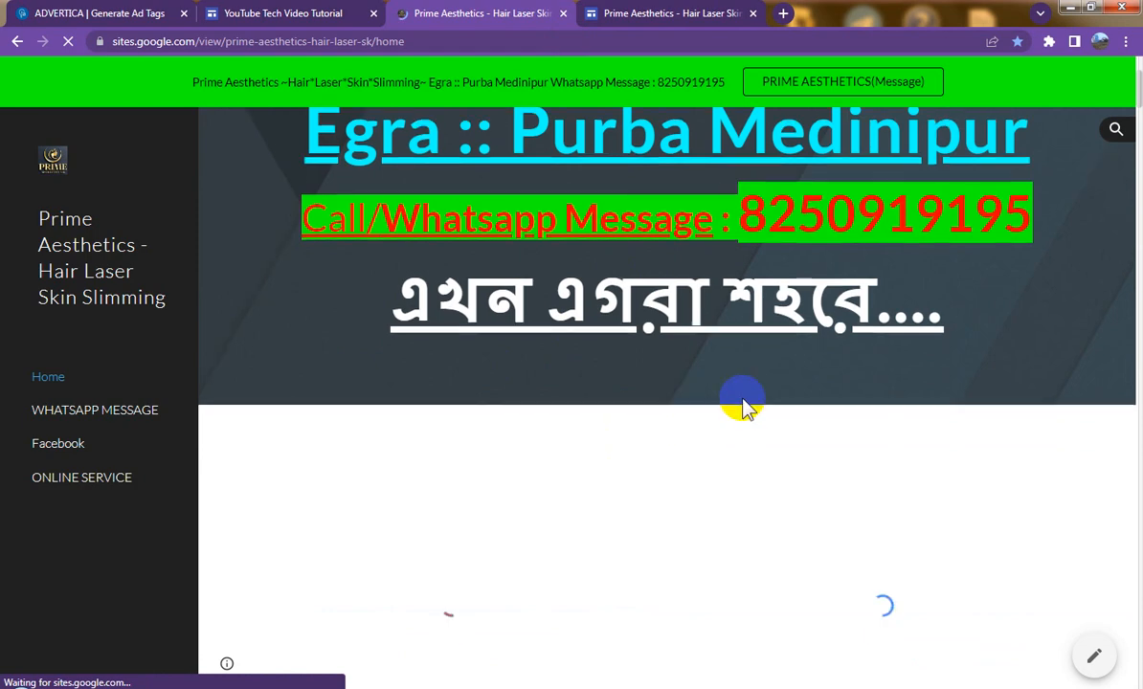
pyautogui.scroll(-2, 790, 428)
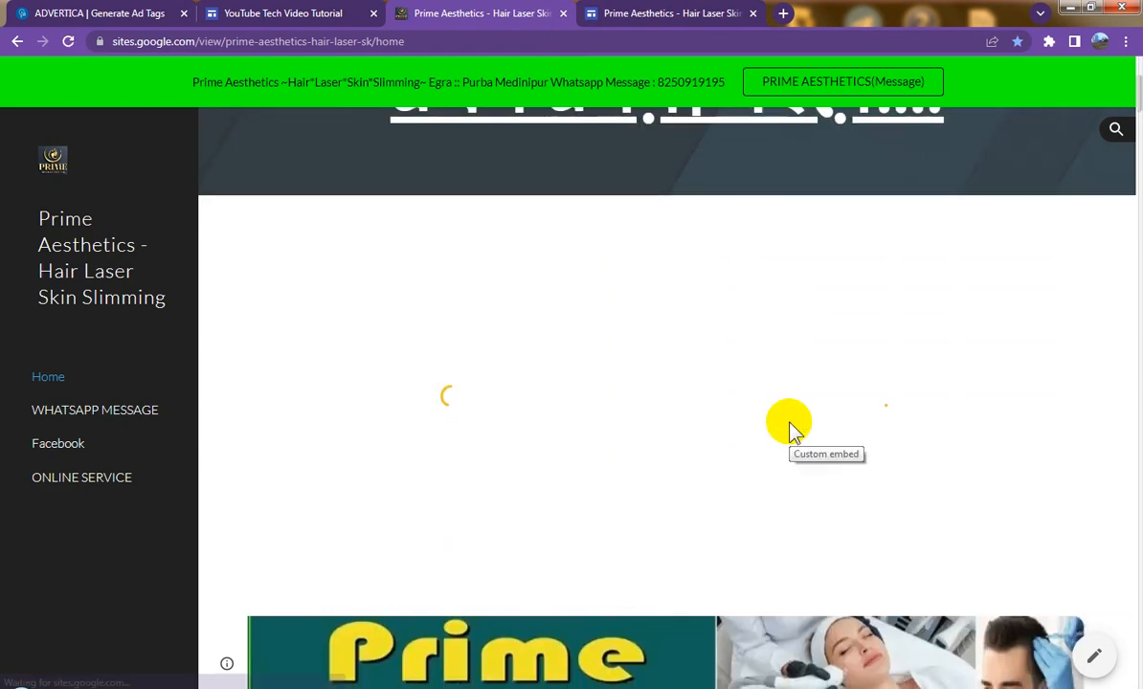
pyautogui.scroll(-5, 790, 428)
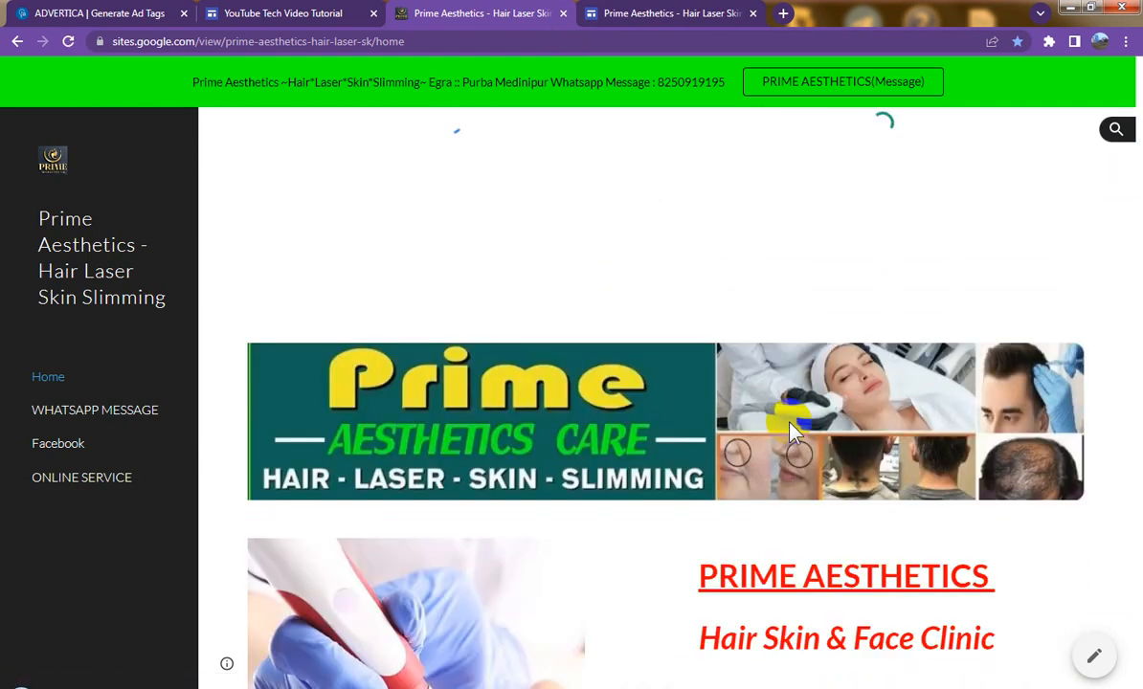
pyautogui.scroll(-3, 794, 433)
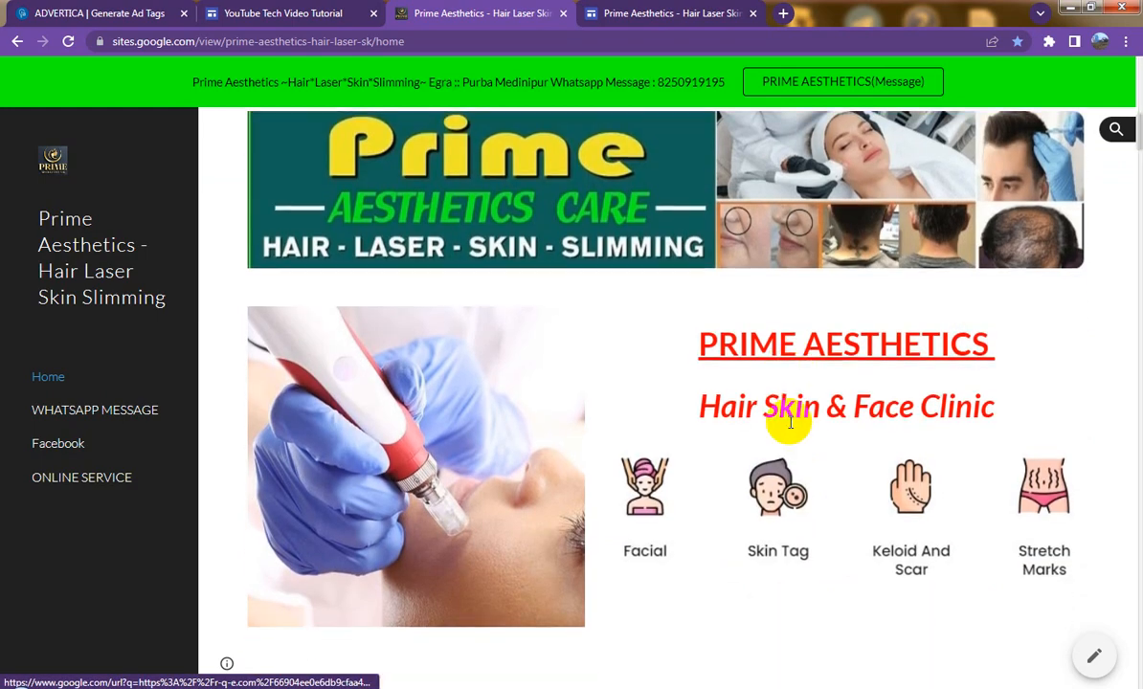
pyautogui.scroll(-4, 793, 433)
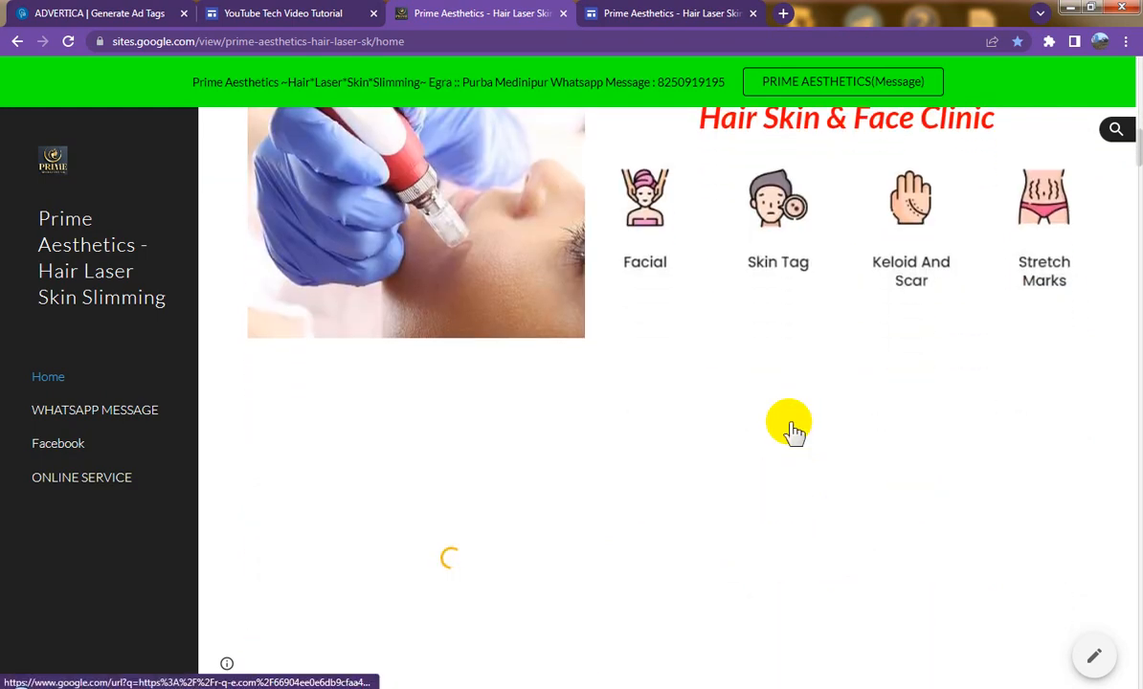
pyautogui.scroll(-5, 794, 432)
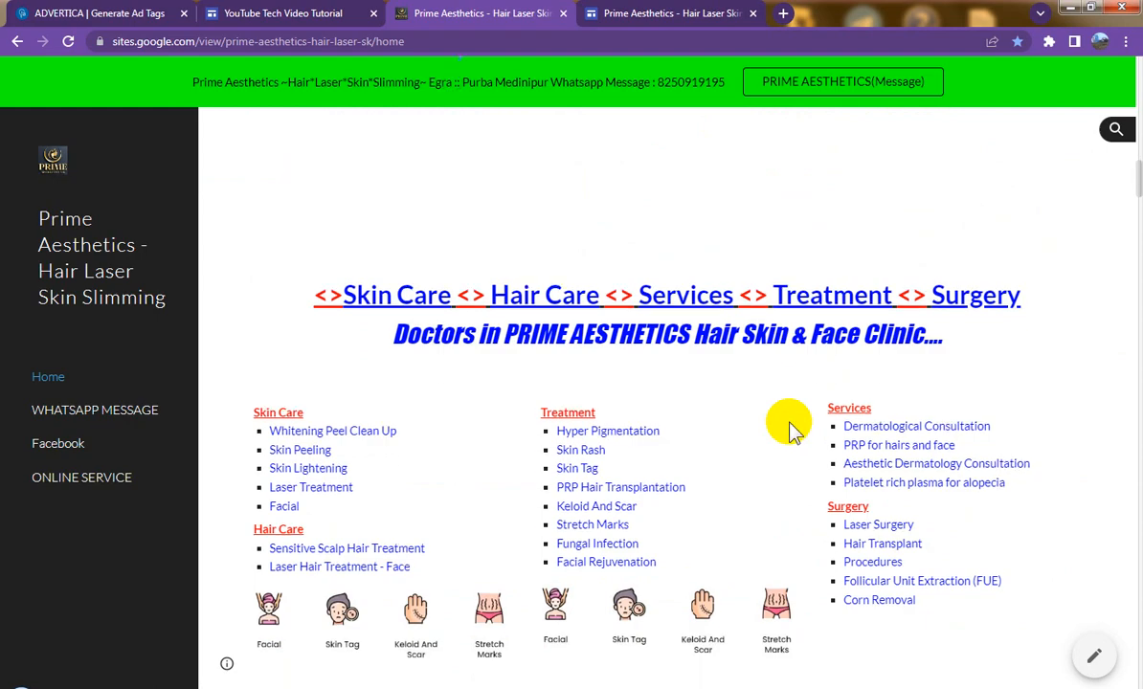
pyautogui.scroll(-8, 804, 445)
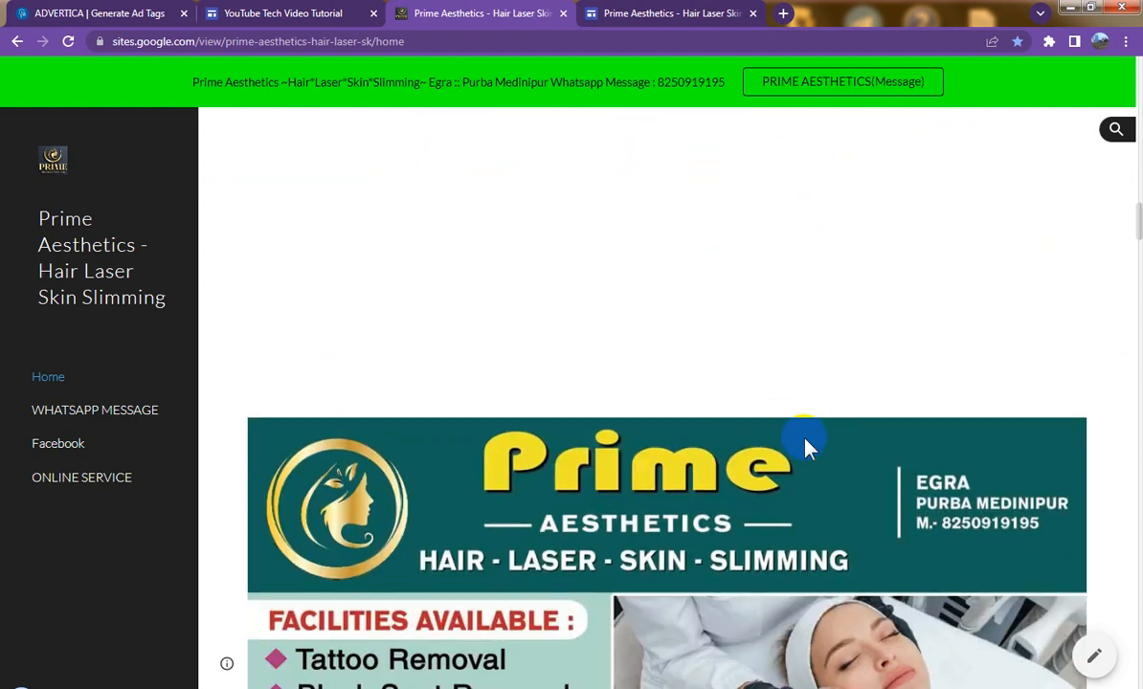
pyautogui.scroll(-8, 804, 446)
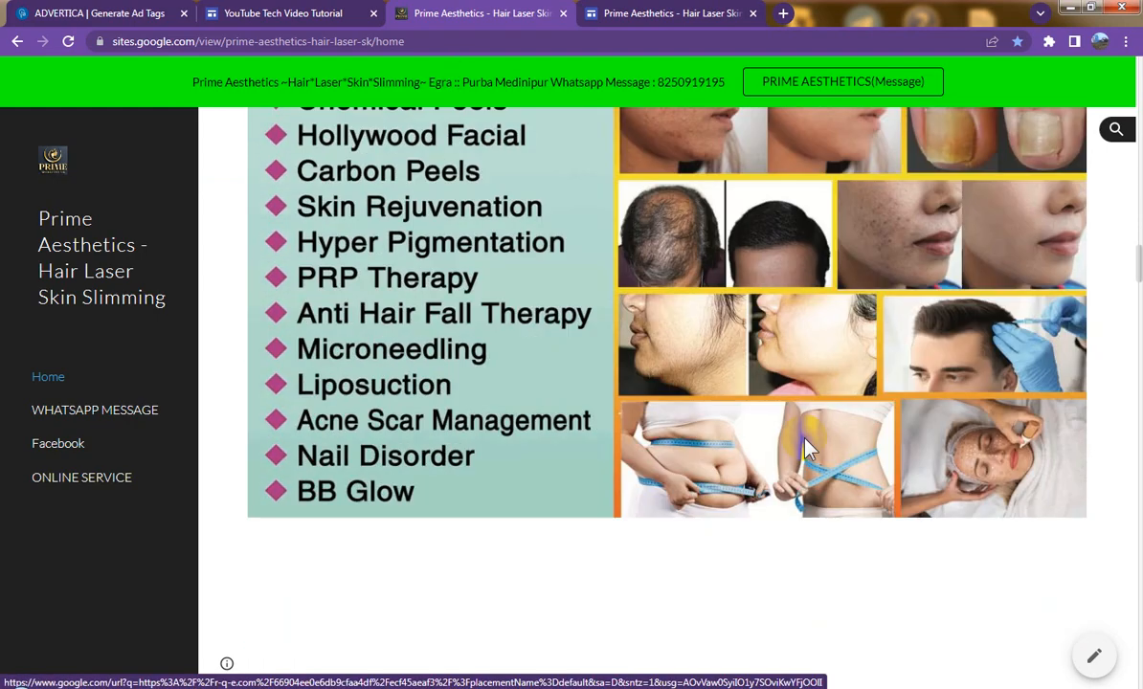
pyautogui.scroll(-12, 804, 446)
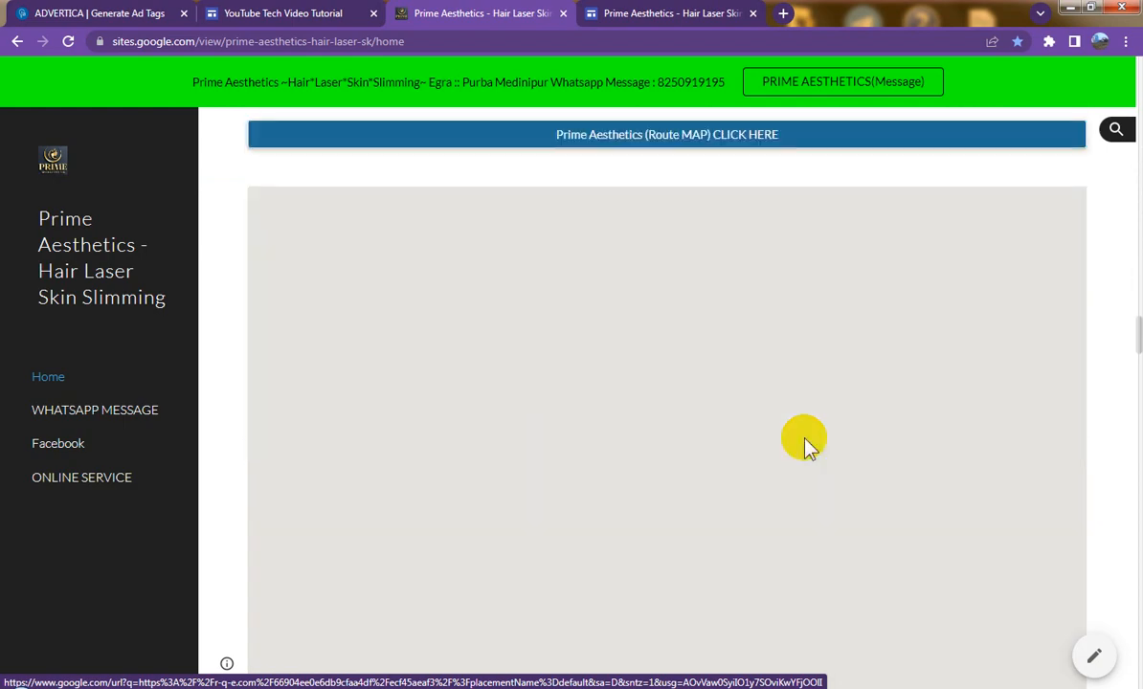
pyautogui.scroll(-12, 903, 516)
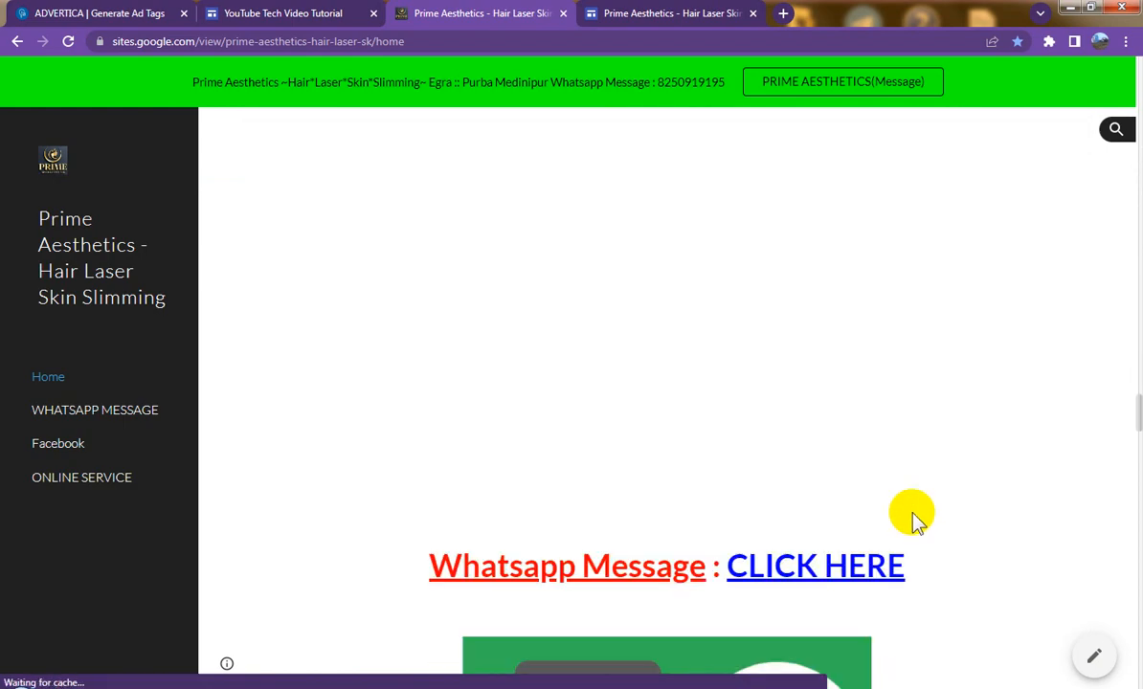
pyautogui.scroll(-7, 916, 518)
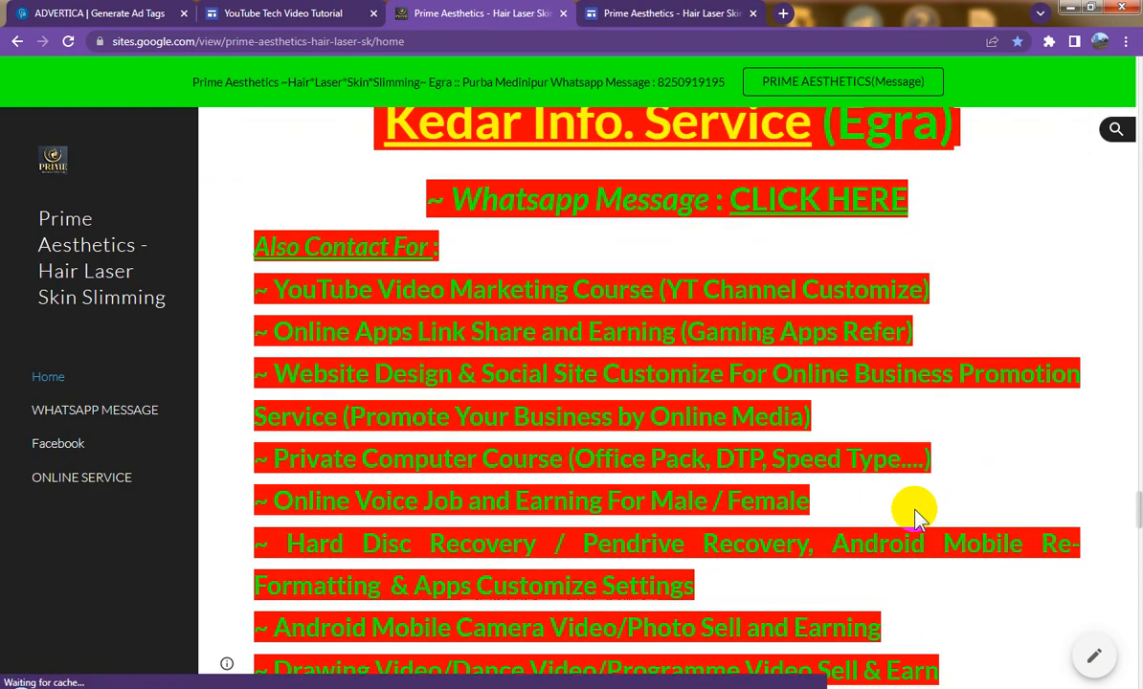
pyautogui.scroll(-15, 916, 518)
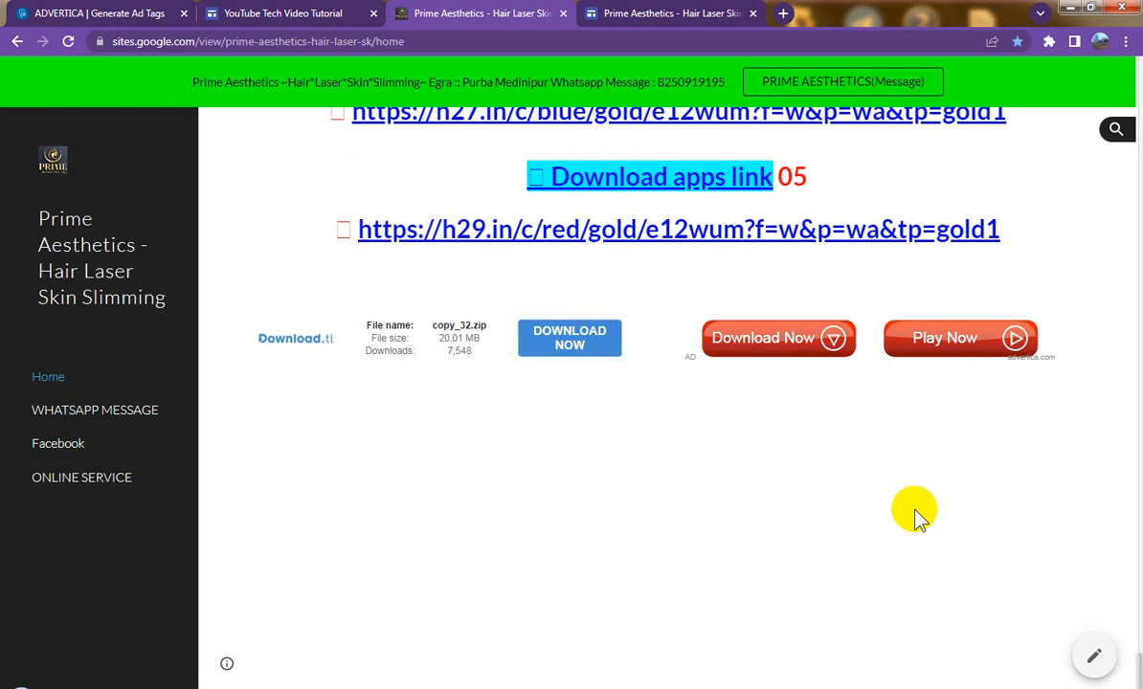